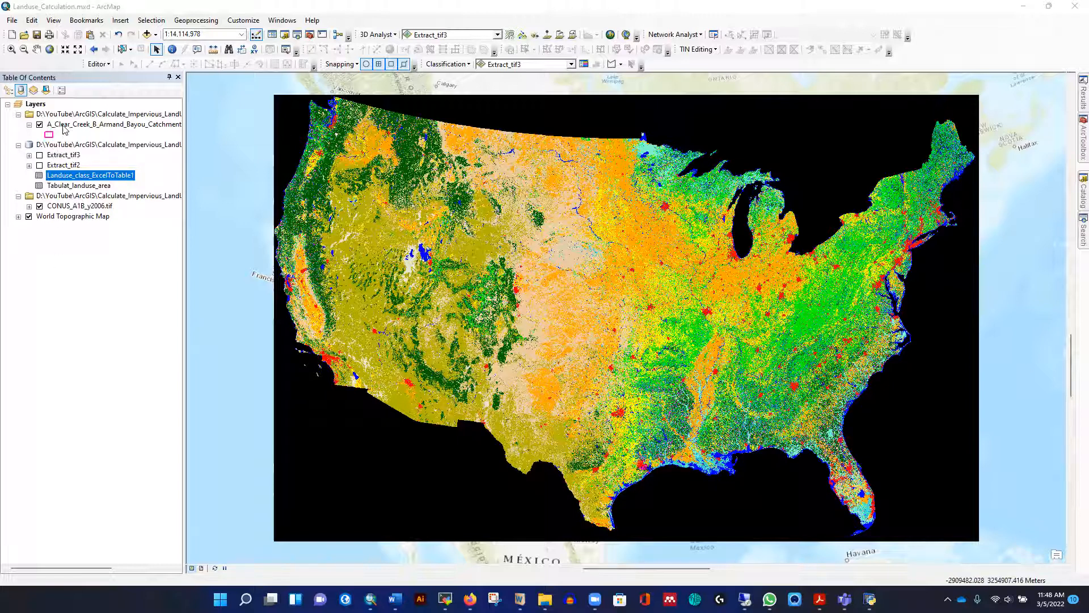
Zoom to the A_Clear_Creek_B_Armand_Bayou_Catchment layer and hide the CONUS_A1B_y2006.tif raster
{"action": "right_click", "coordinate": [64, 125]}
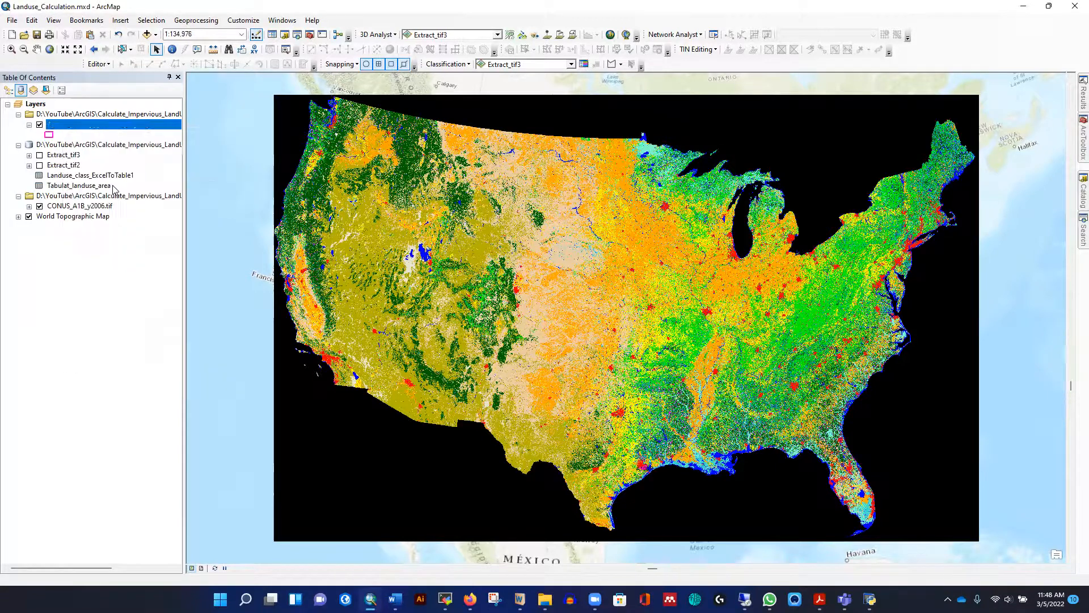
{"action": "left_click", "coordinate": [113, 186]}
{"action": "left_click", "coordinate": [39, 206]}
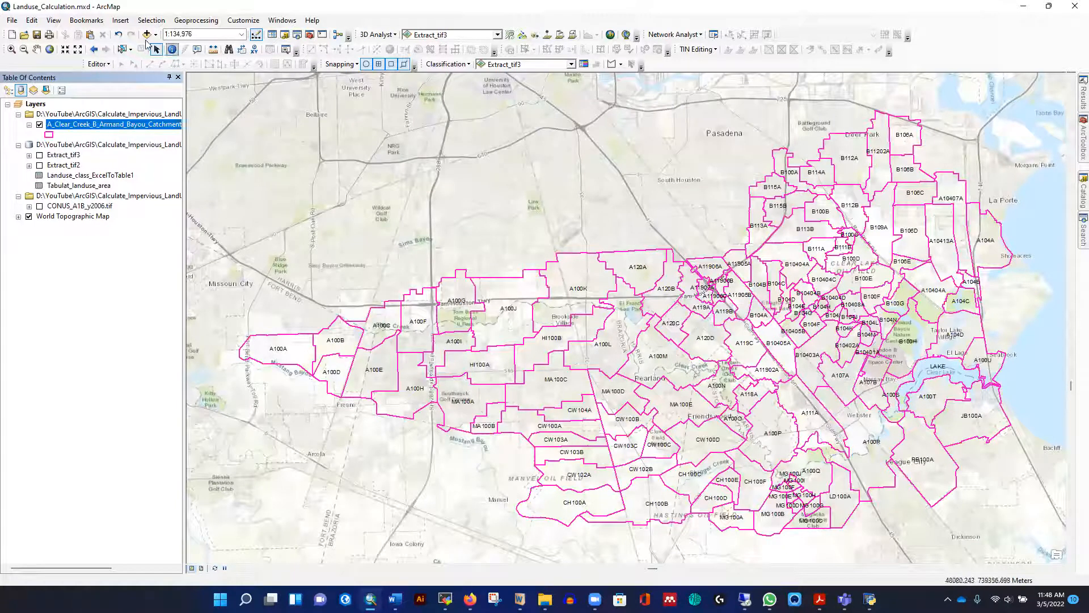
{"action": "left_click", "coordinate": [37, 49]}
{"action": "left_click_drag", "start_coordinate": [501, 230], "coordinate": [498, 279]}
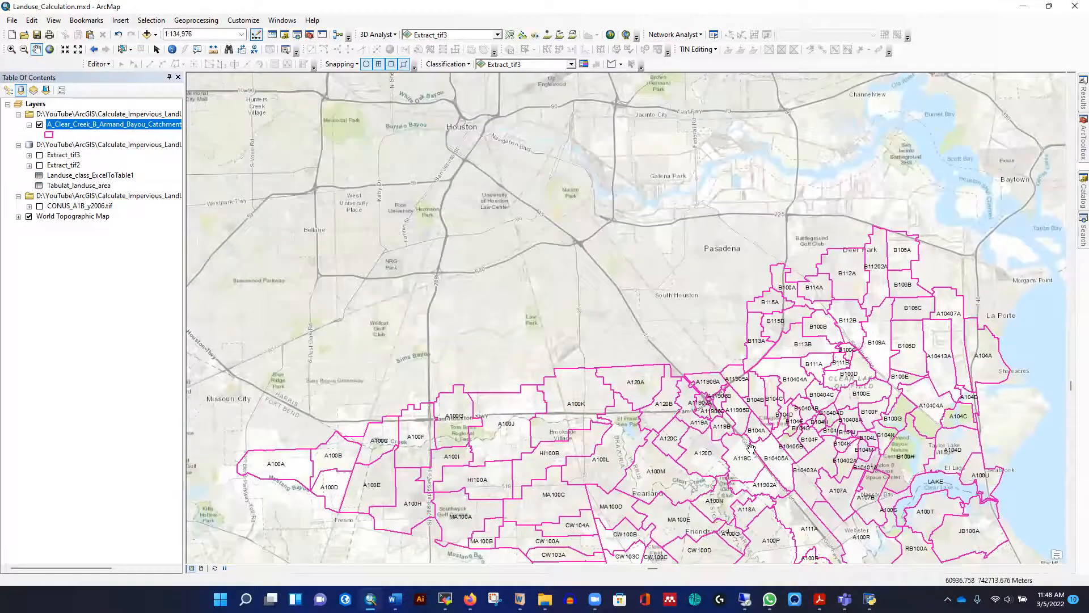
{"action": "left_click_drag", "start_coordinate": [747, 368], "coordinate": [686, 312]}
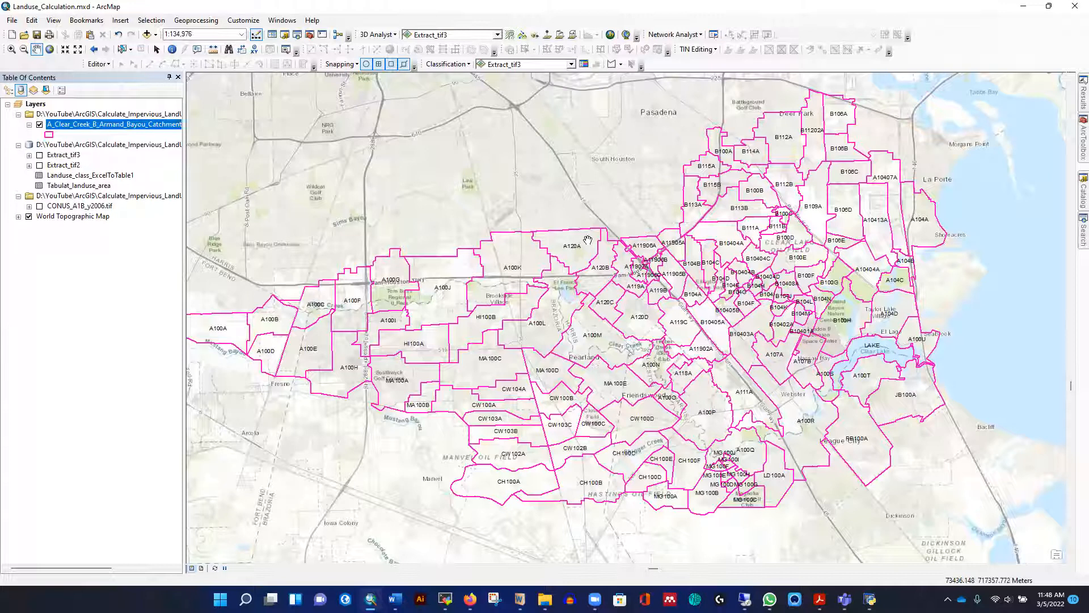
Review the attribute table of the A_Clear_Creek_B_Armand_Bayou_Catchment layer, close it, and show the CONUS_A1B_y2006.tif raster again
{"action": "right_click", "coordinate": [86, 126]}
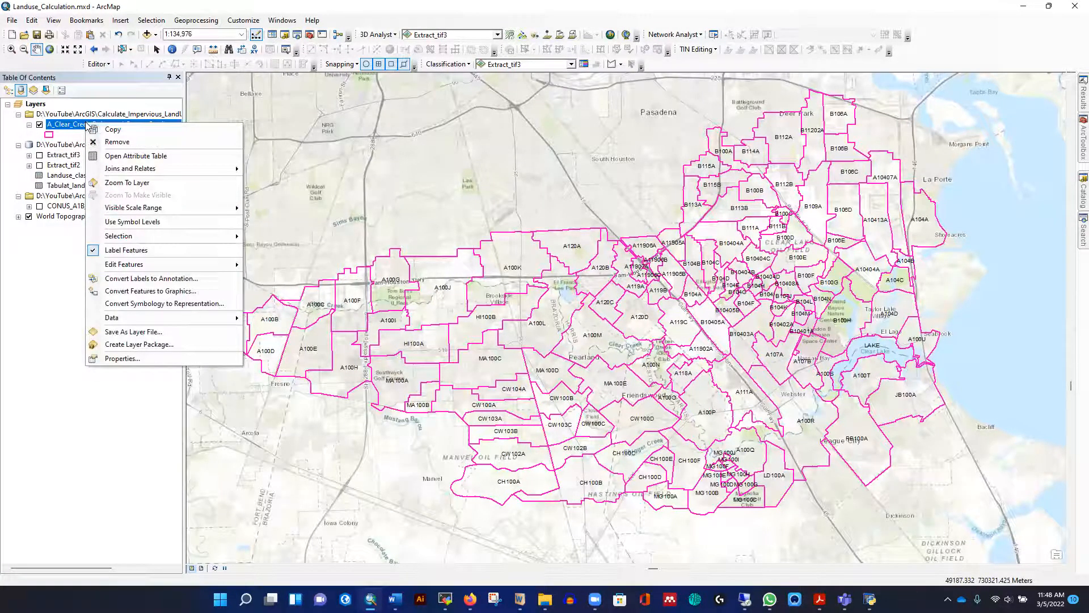
{"action": "left_click", "coordinate": [122, 156]}
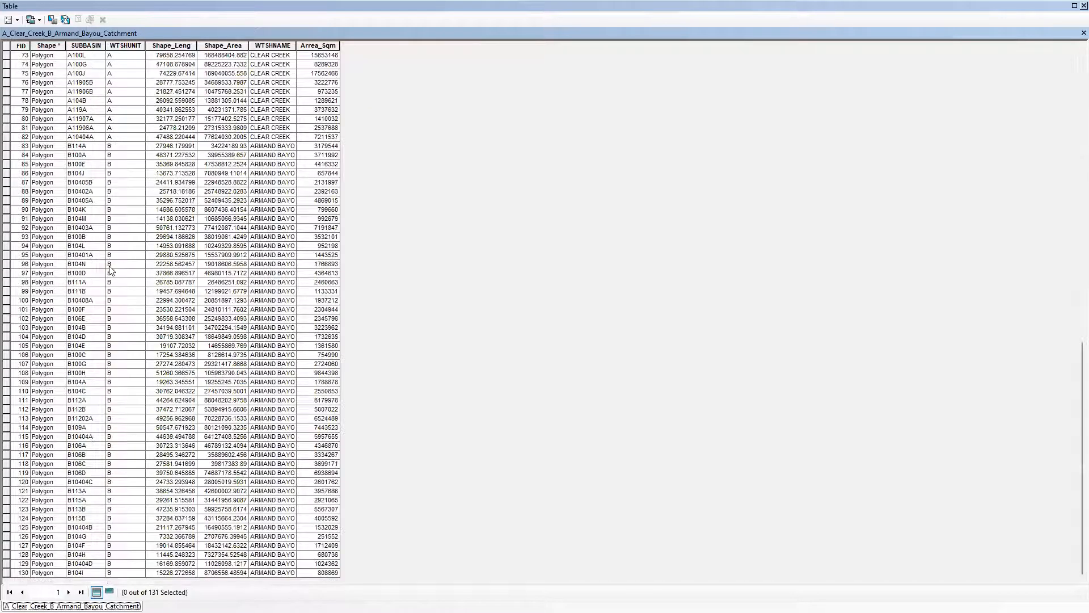
{"action": "scroll", "coordinate": [110, 307], "scroll_direction": "up", "scroll_amount": 9}
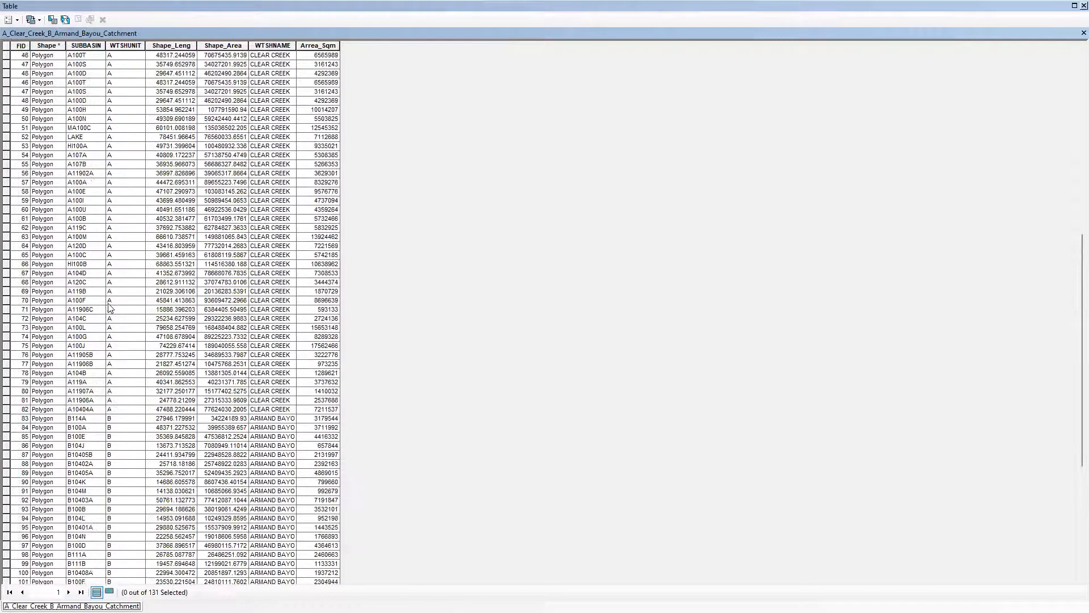
{"action": "scroll", "coordinate": [111, 308], "scroll_direction": "up", "scroll_amount": 15}
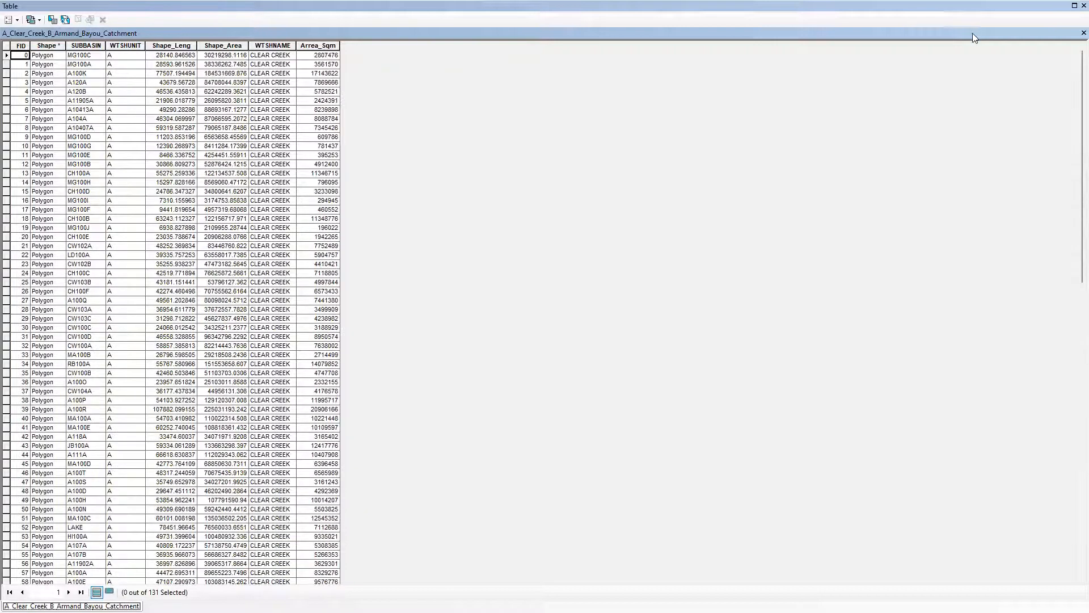
{"action": "left_click", "coordinate": [1084, 33]}
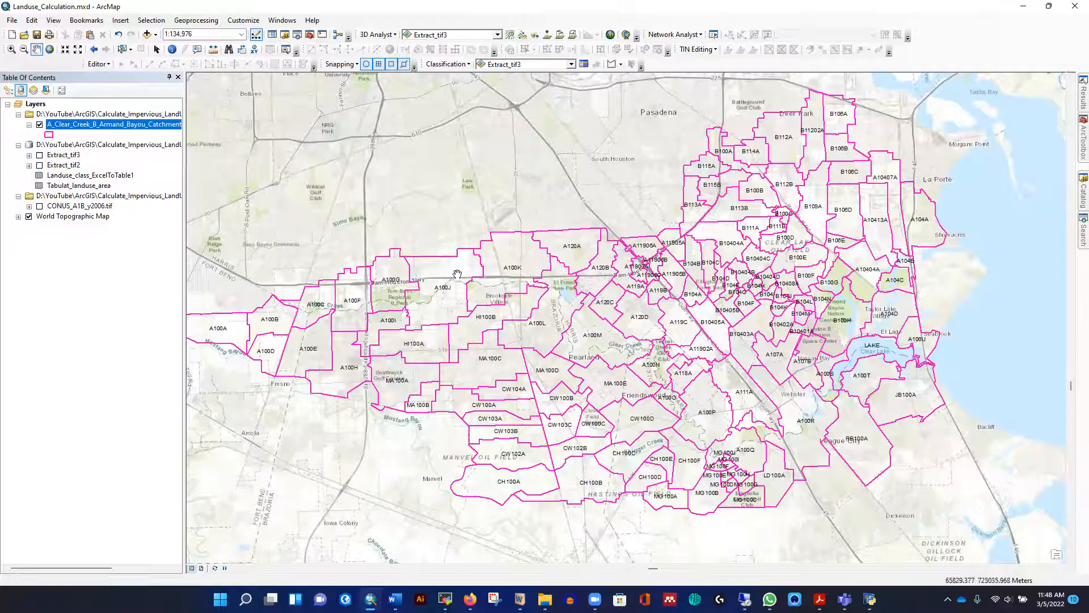
{"action": "left_click", "coordinate": [39, 206]}
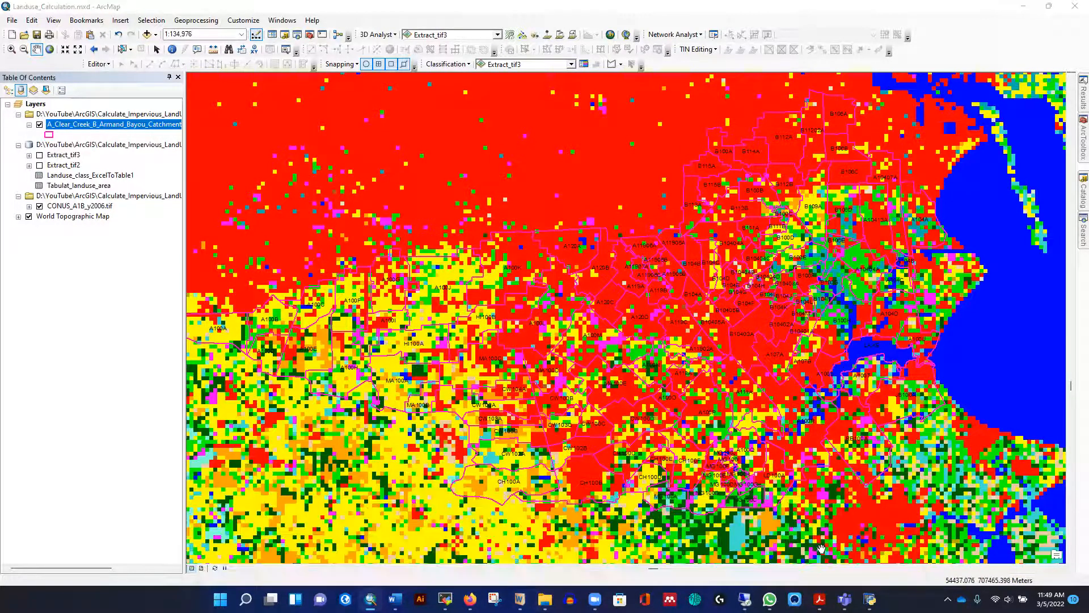
Switch to File Explorer and open CONUS_A1B_y2006.tif.xls from the LandUse_Class_Outputs folder in Excel
{"action": "key", "text": "alt+Tab"}
{"action": "double_click", "coordinate": [150, 108]}
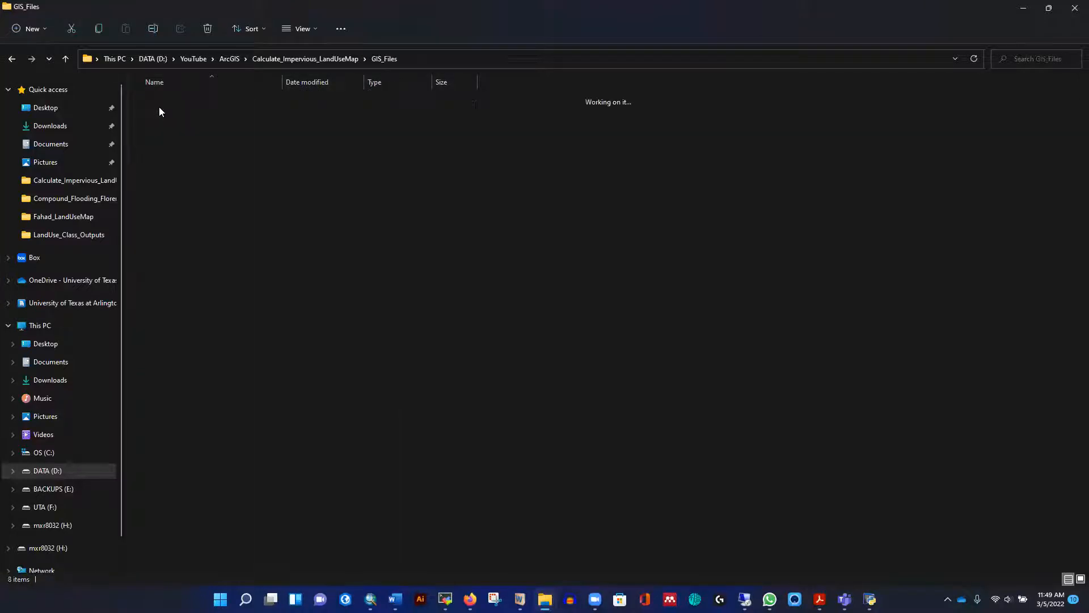
{"action": "left_click", "coordinate": [67, 58]}
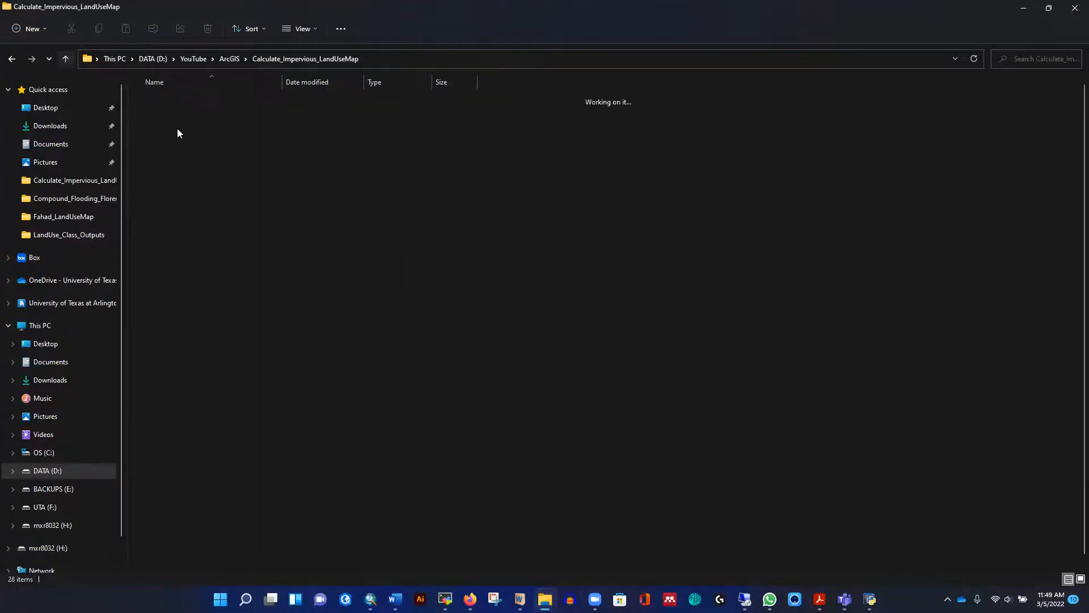
{"action": "double_click", "coordinate": [180, 133]}
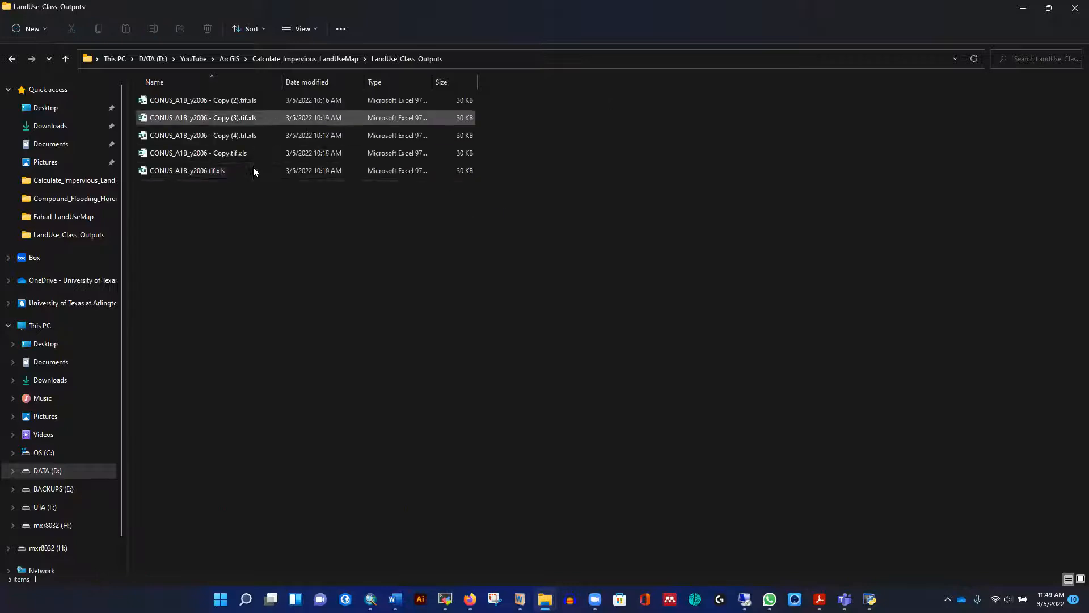
{"action": "left_click", "coordinate": [194, 172]}
{"action": "double_click", "coordinate": [194, 171]}
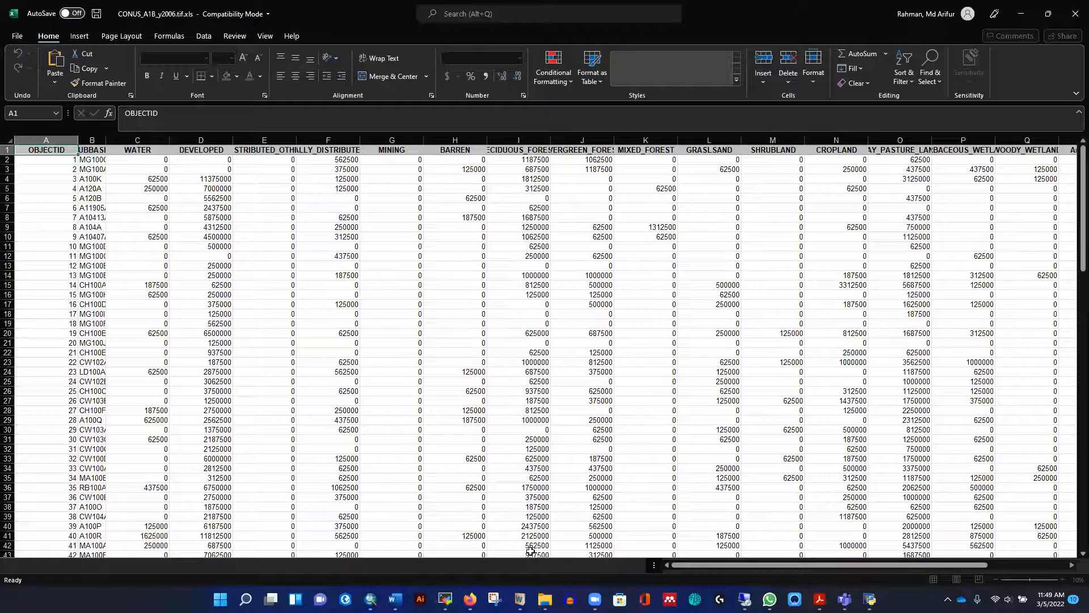
Examine the Impervious column and the land-use class area columns, including DEVELOPED, in the output workbook
{"action": "left_click_drag", "start_coordinate": [859, 560], "coordinate": [934, 562]}
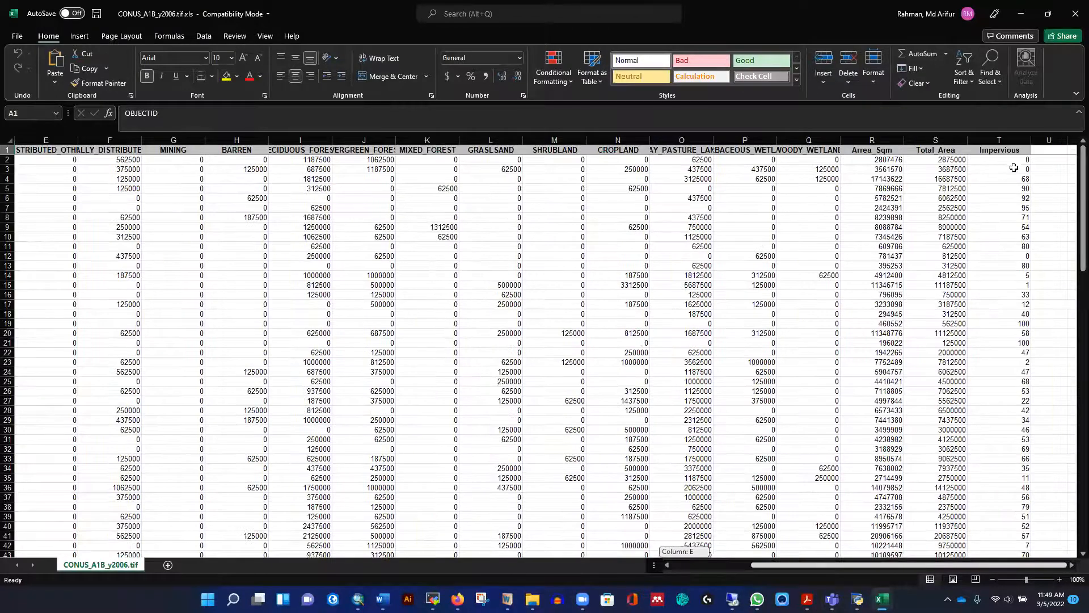
{"action": "left_click", "coordinate": [1014, 169]}
{"action": "left_click", "coordinate": [1010, 238]}
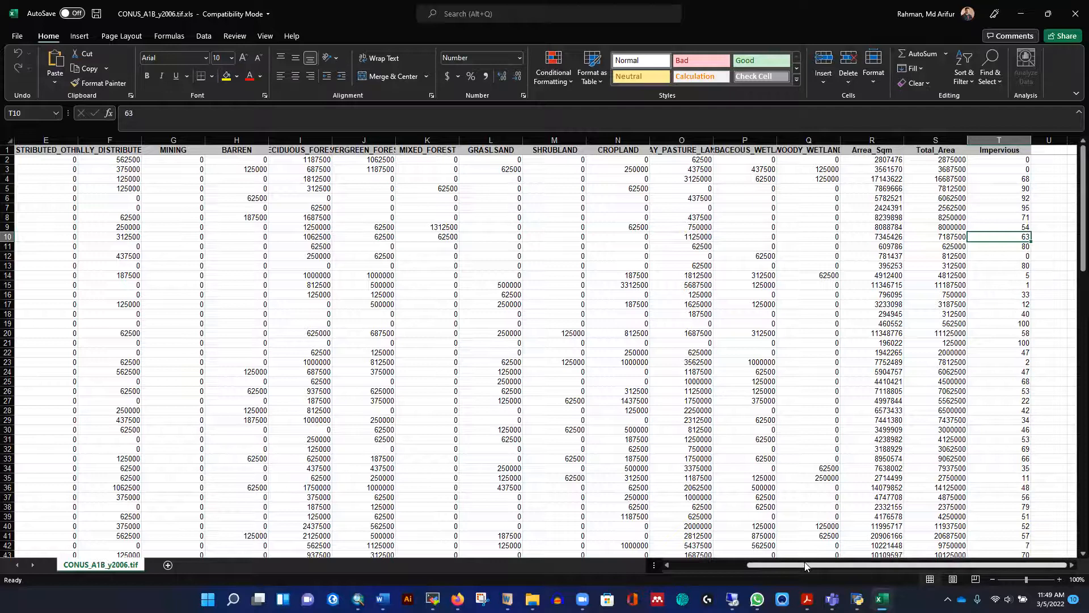
{"action": "left_click_drag", "start_coordinate": [806, 564], "coordinate": [699, 561]}
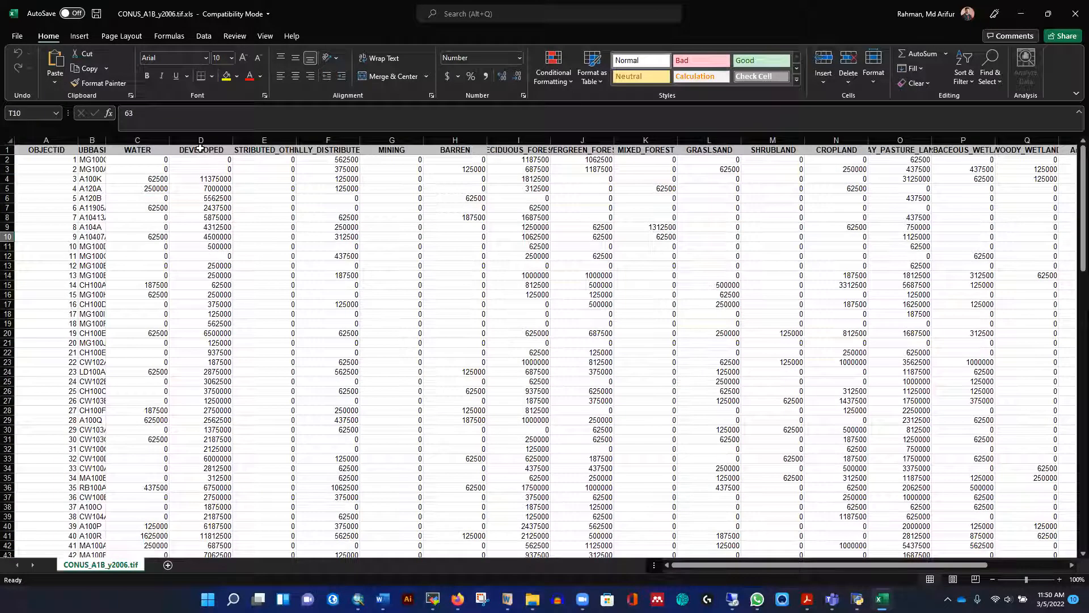
{"action": "left_click", "coordinate": [202, 152]}
{"action": "left_click", "coordinate": [256, 152]}
{"action": "left_click", "coordinate": [205, 152]}
{"action": "left_click", "coordinate": [207, 180]}
{"action": "left_click", "coordinate": [207, 227]}
{"action": "left_click", "coordinate": [341, 238]}
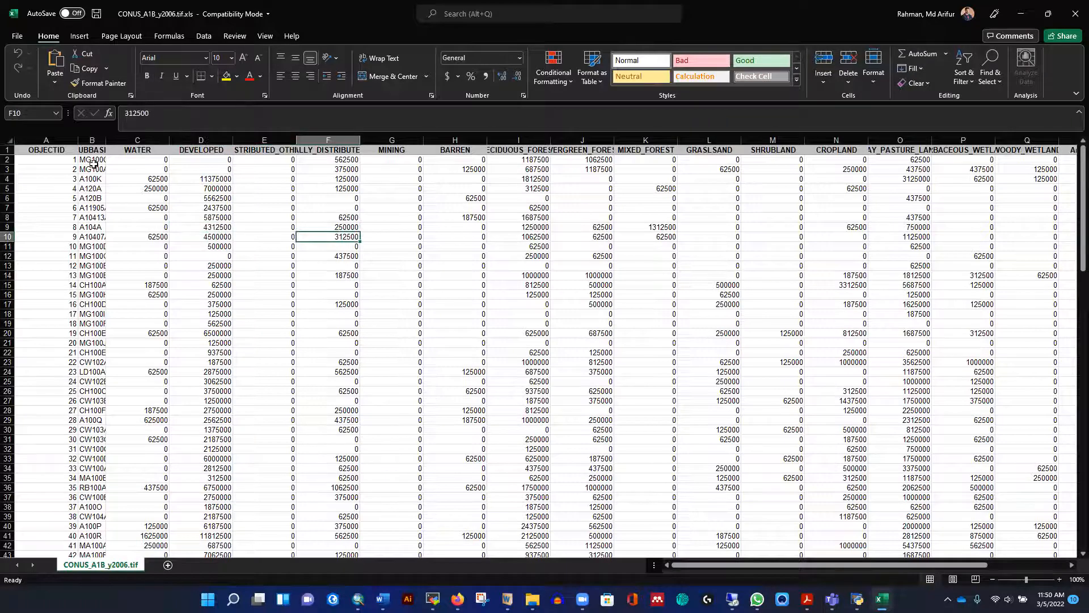
Fit the SUBBASIN column to its contents and look through the subbasin names
{"action": "double_click", "coordinate": [106, 140]}
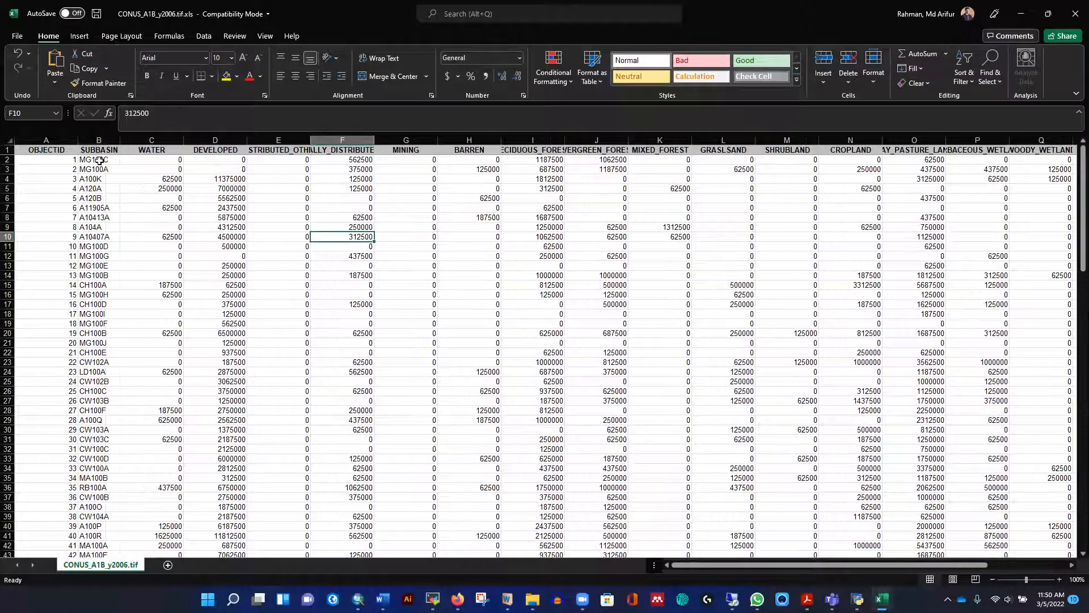
{"action": "left_click", "coordinate": [97, 200]}
{"action": "left_click", "coordinate": [99, 247]}
{"action": "left_click", "coordinate": [100, 287]}
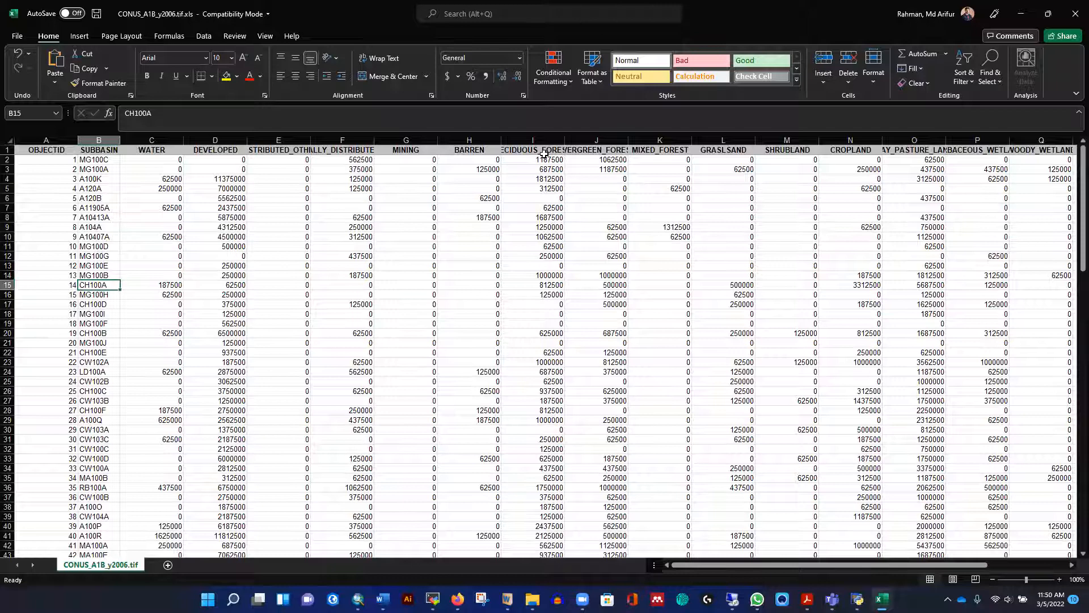
Close the workbook without saving changes, minimize File Explorer, and return to the ArcMap map
{"action": "left_click", "coordinate": [1076, 14]}
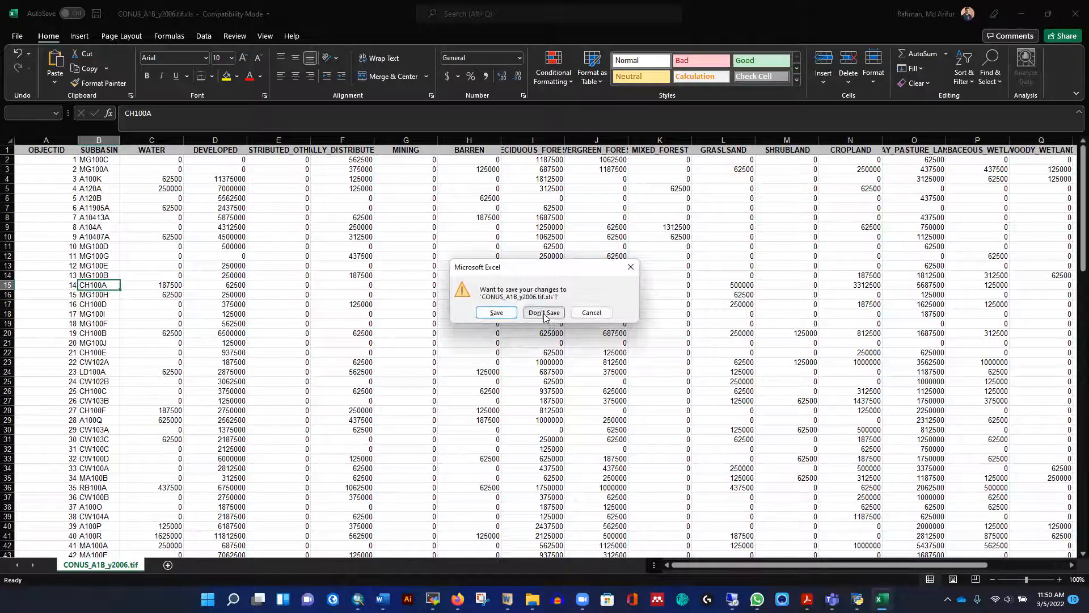
{"action": "left_click", "coordinate": [545, 313]}
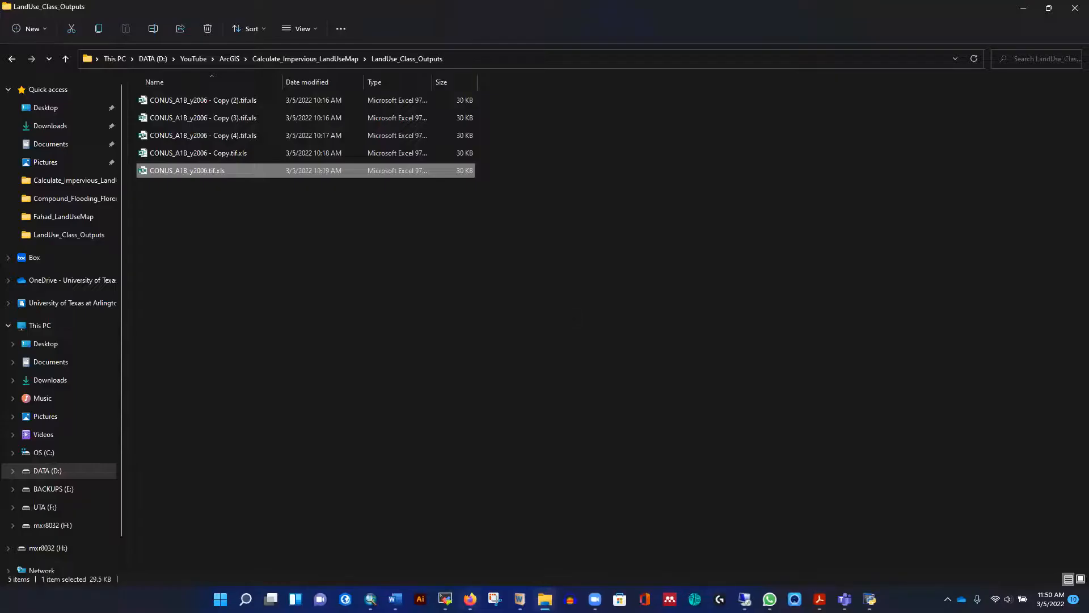
{"action": "left_click", "coordinate": [1024, 8]}
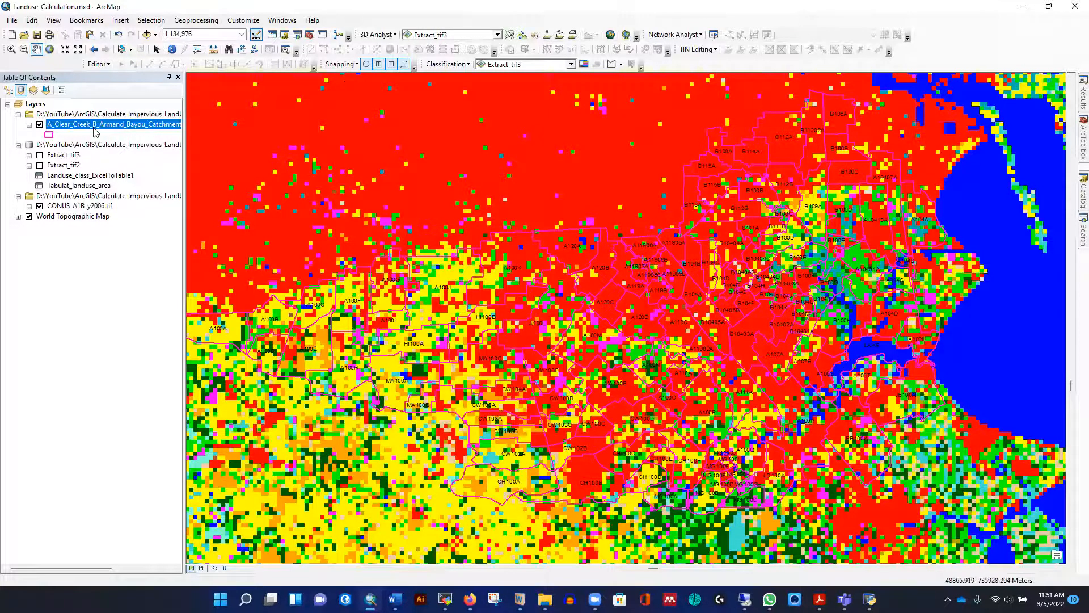
Run Spatial Analyst's Extract by Mask on CONUS_A1B_y2006.tif with A_Clear_Creek_B_Armand_Bayou_Catchment as the mask, and hide the source raster
{"action": "mouse_move", "coordinate": [1072, 135]}
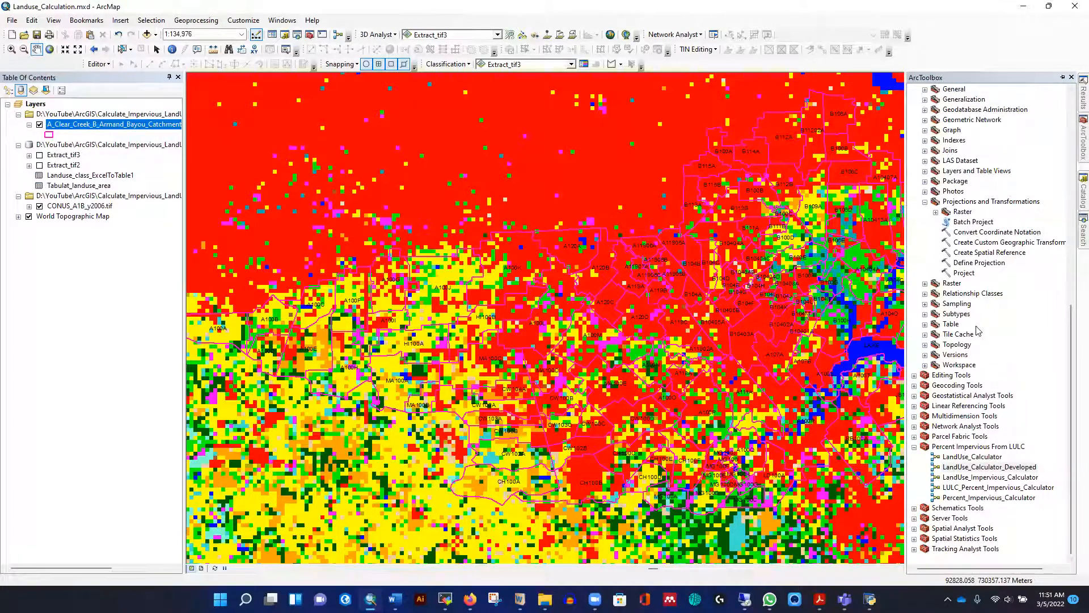
{"action": "scroll", "coordinate": [978, 331], "scroll_direction": "up", "scroll_amount": 13}
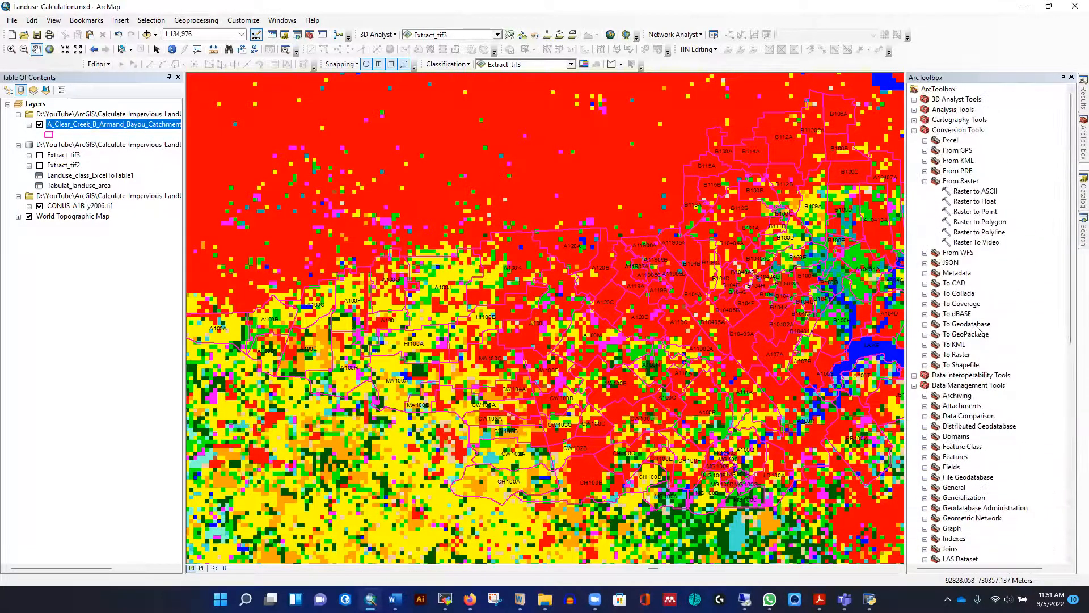
{"action": "scroll", "coordinate": [991, 309], "scroll_direction": "down", "scroll_amount": 13}
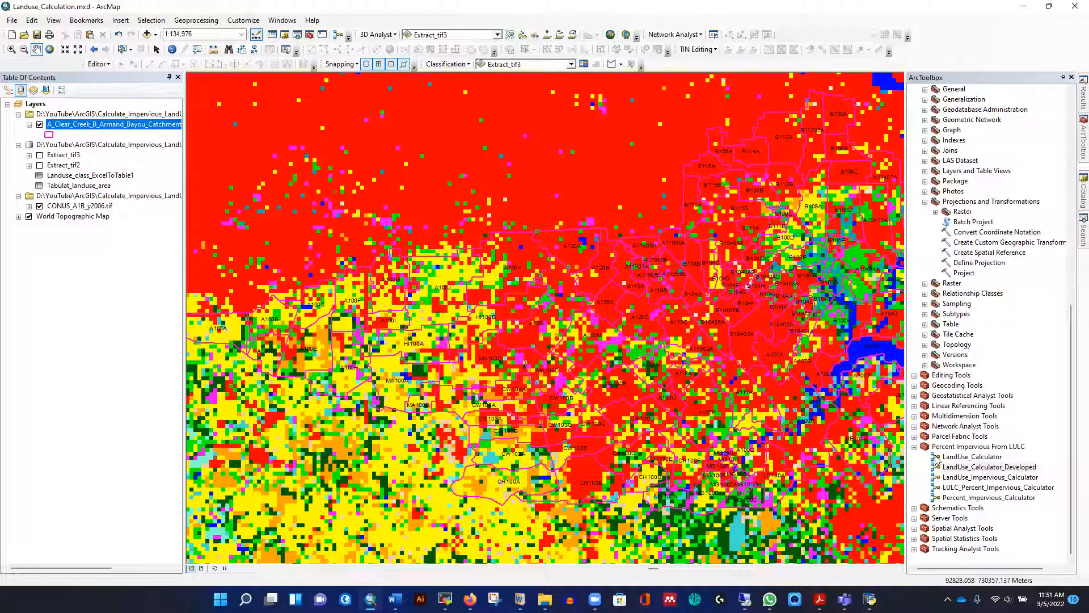
{"action": "left_click", "coordinate": [914, 529]}
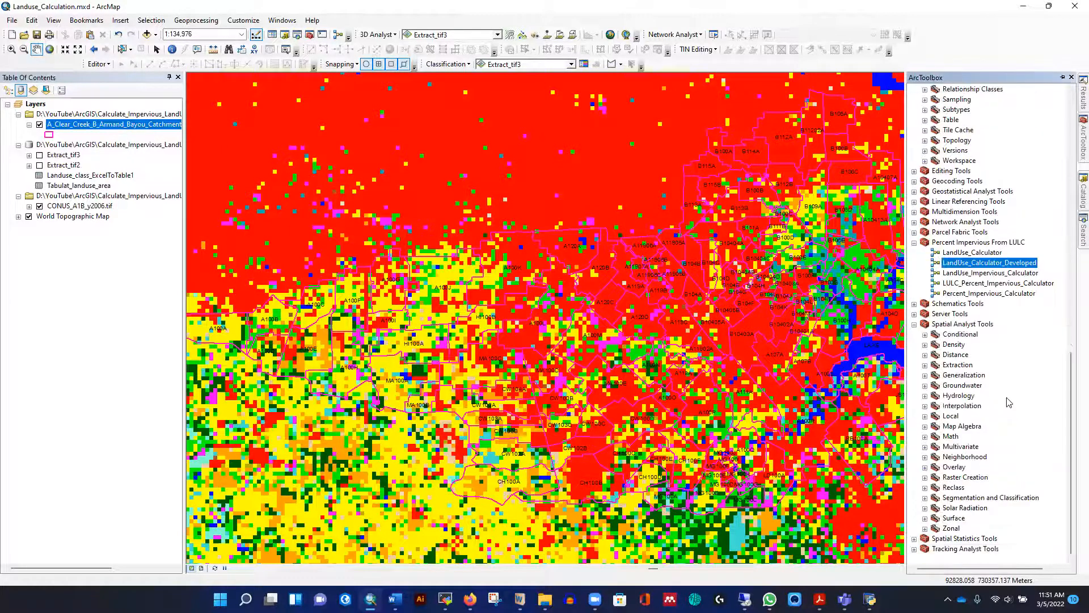
{"action": "left_click", "coordinate": [925, 366]}
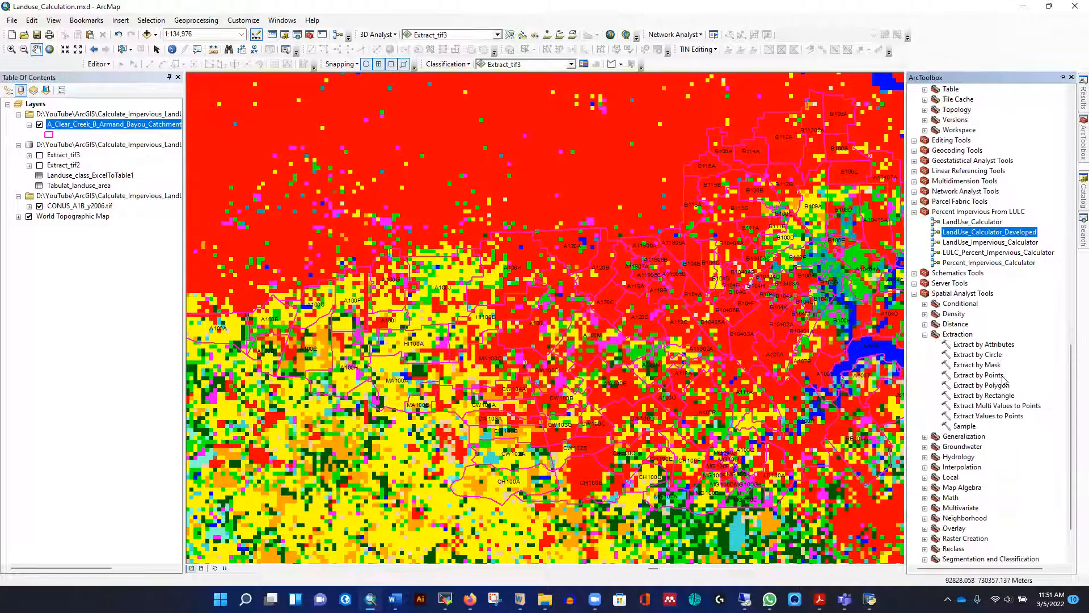
{"action": "double_click", "coordinate": [968, 366]}
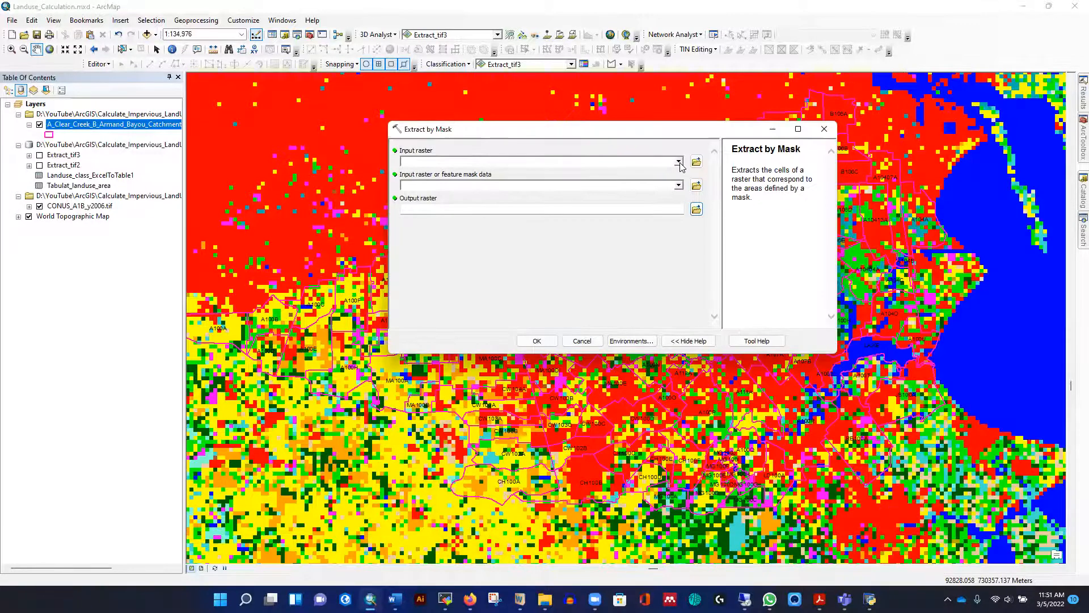
{"action": "left_click", "coordinate": [679, 161]}
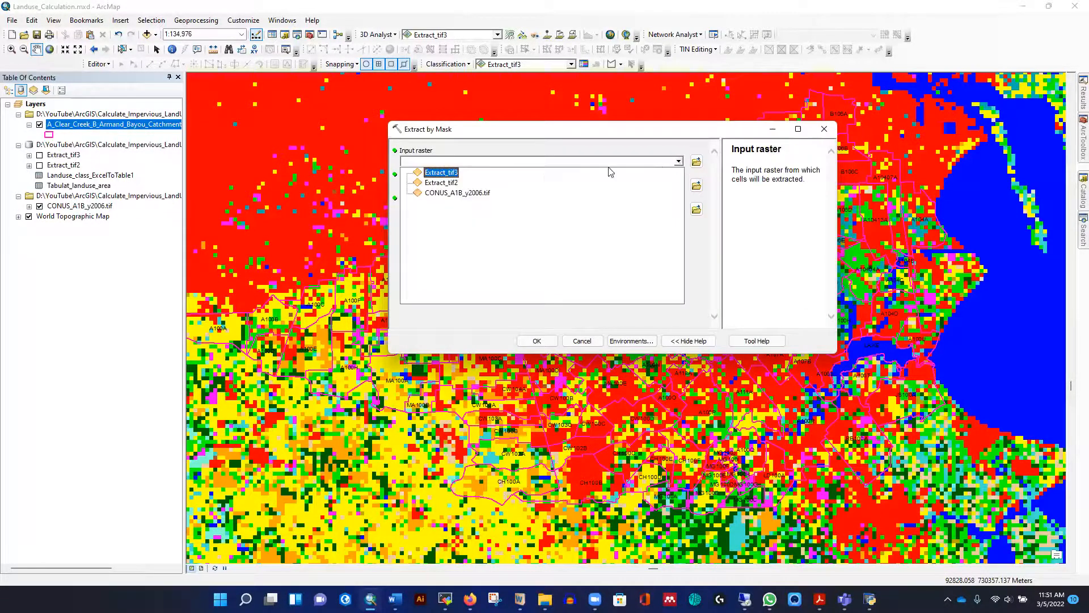
{"action": "left_click", "coordinate": [451, 195]}
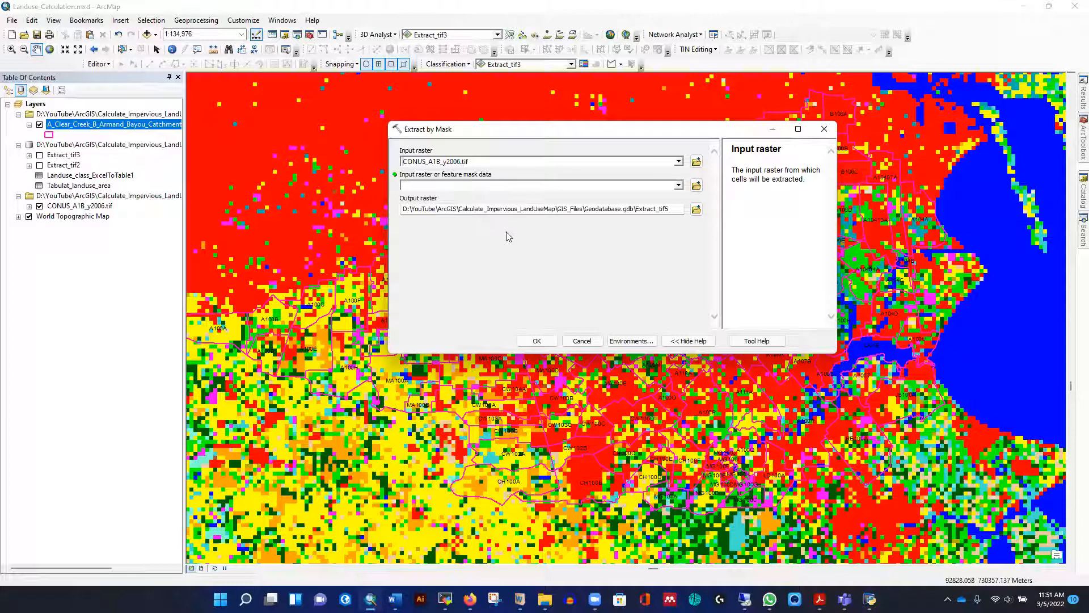
{"action": "left_click", "coordinate": [679, 185]}
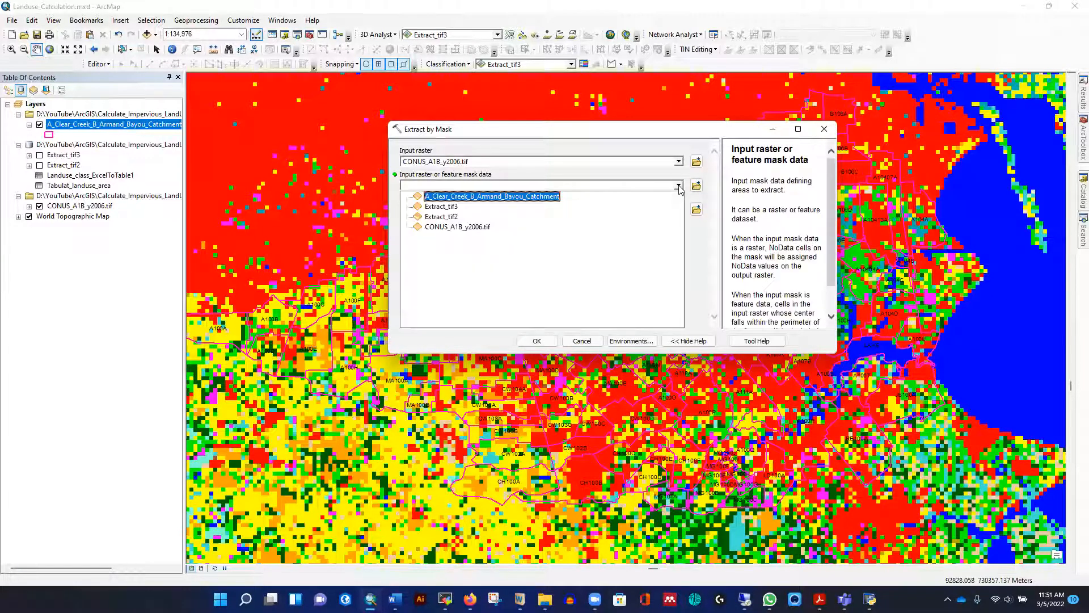
{"action": "left_click", "coordinate": [502, 198]}
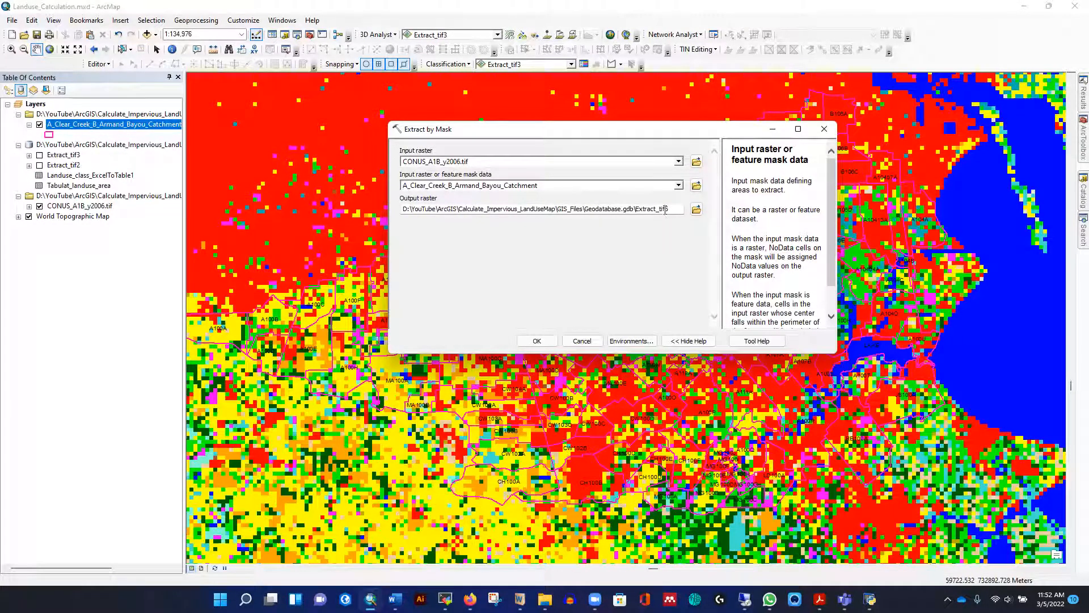
{"action": "left_click", "coordinate": [537, 341]}
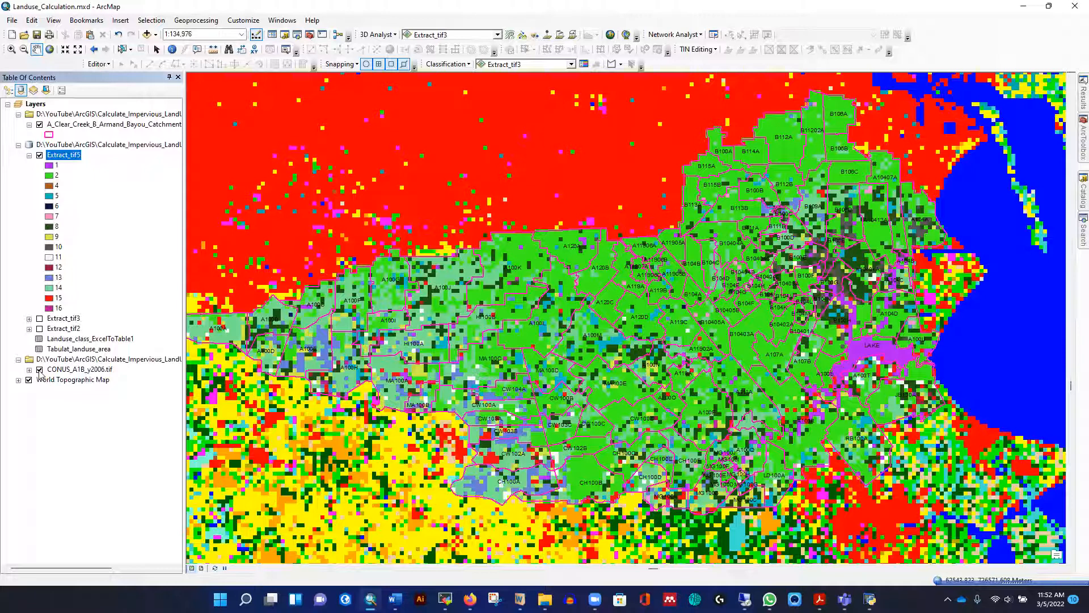
{"action": "left_click", "coordinate": [39, 369]}
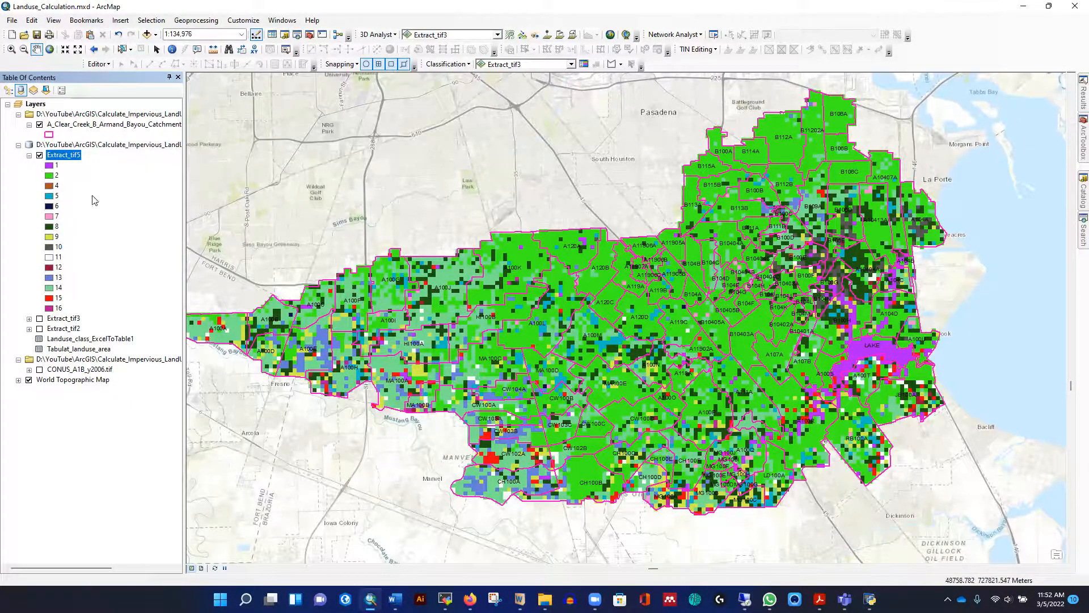
Hide the catchment layer and check the cell size and XY coordinate system in Extract_tif5's source properties
{"action": "left_click", "coordinate": [40, 124]}
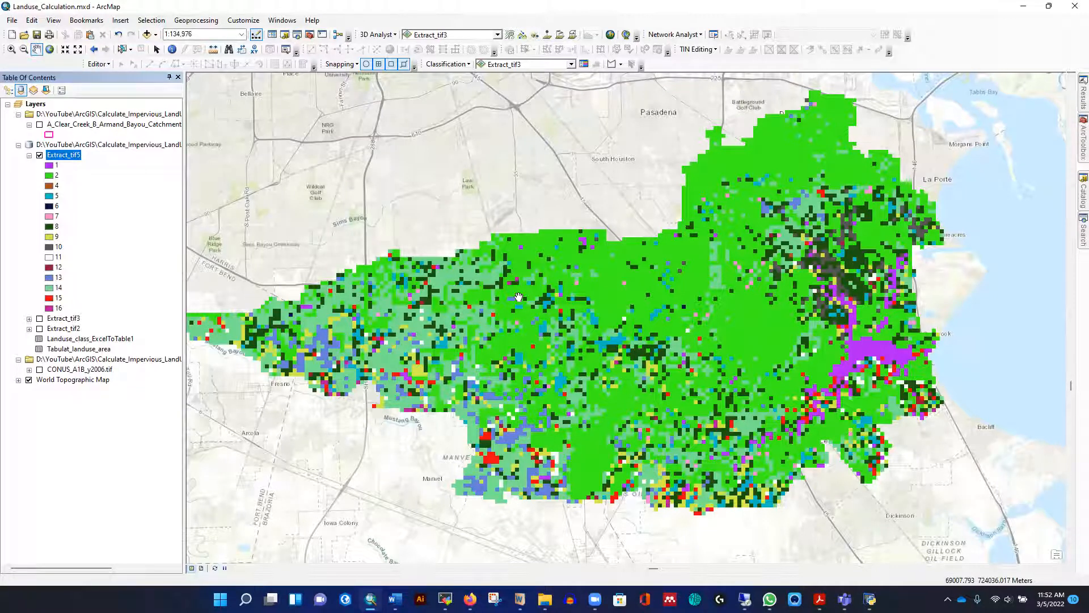
{"action": "right_click", "coordinate": [68, 155]}
{"action": "left_click", "coordinate": [105, 321]}
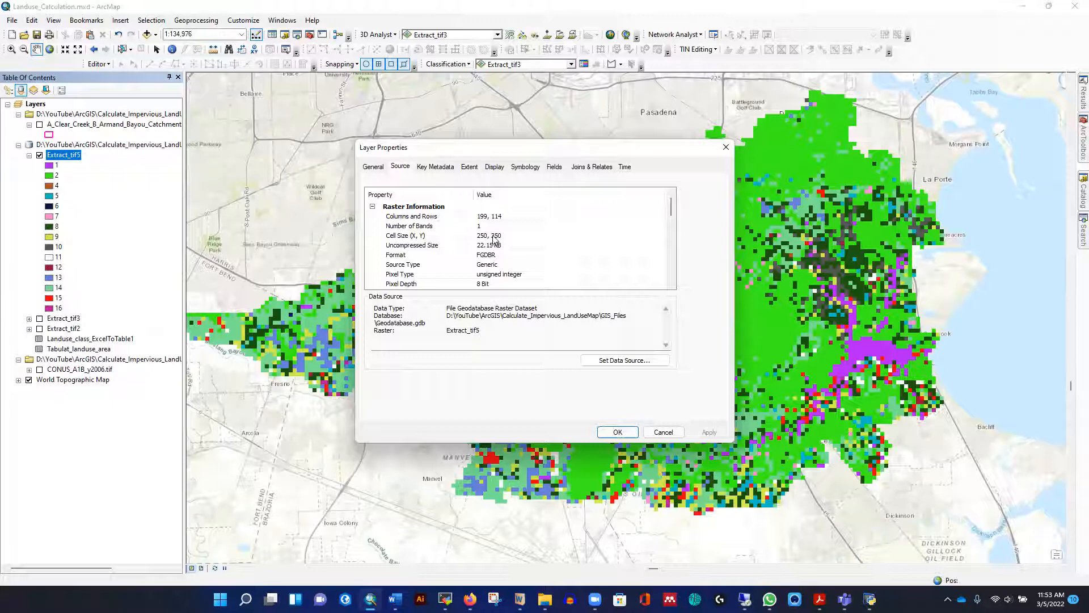
{"action": "scroll", "coordinate": [496, 257], "scroll_direction": "down", "scroll_amount": 5}
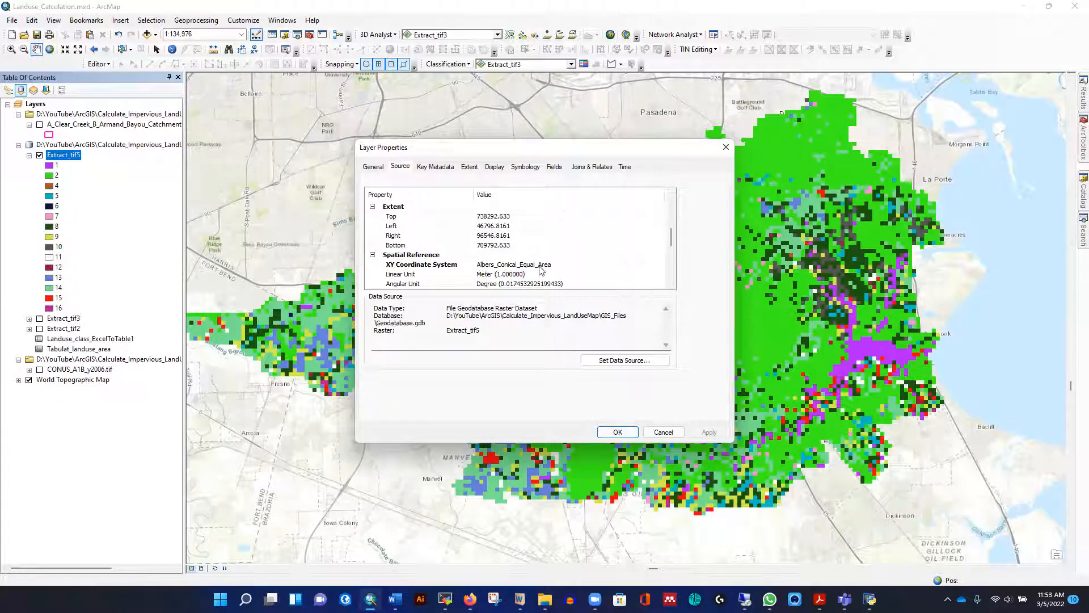
{"action": "left_click", "coordinate": [725, 147]}
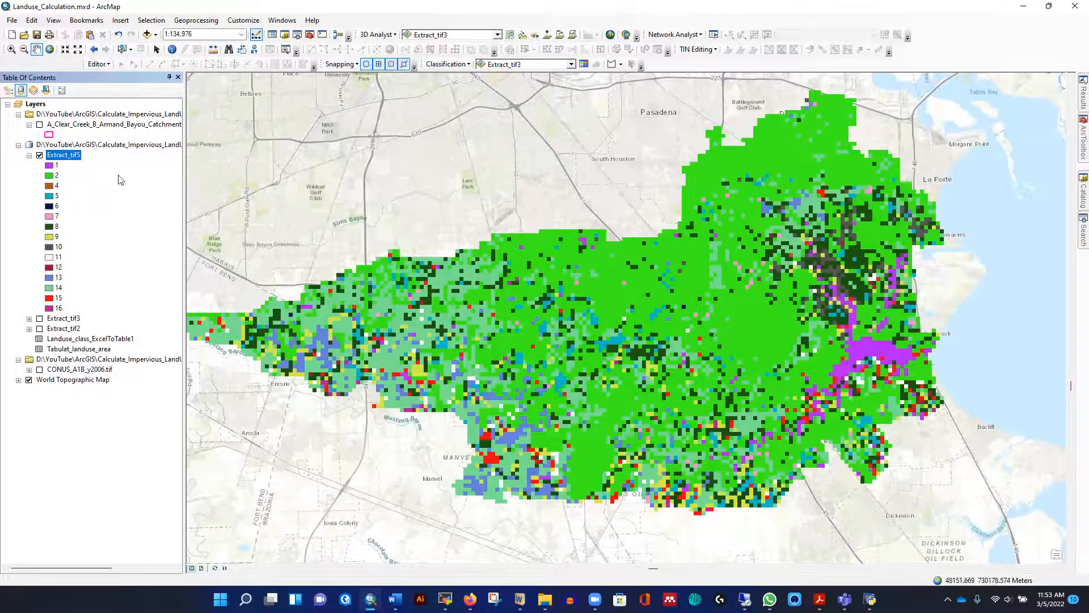
Change the fill color of class 1 in the Extract_tif5 layer to blue
{"action": "left_click", "coordinate": [56, 165]}
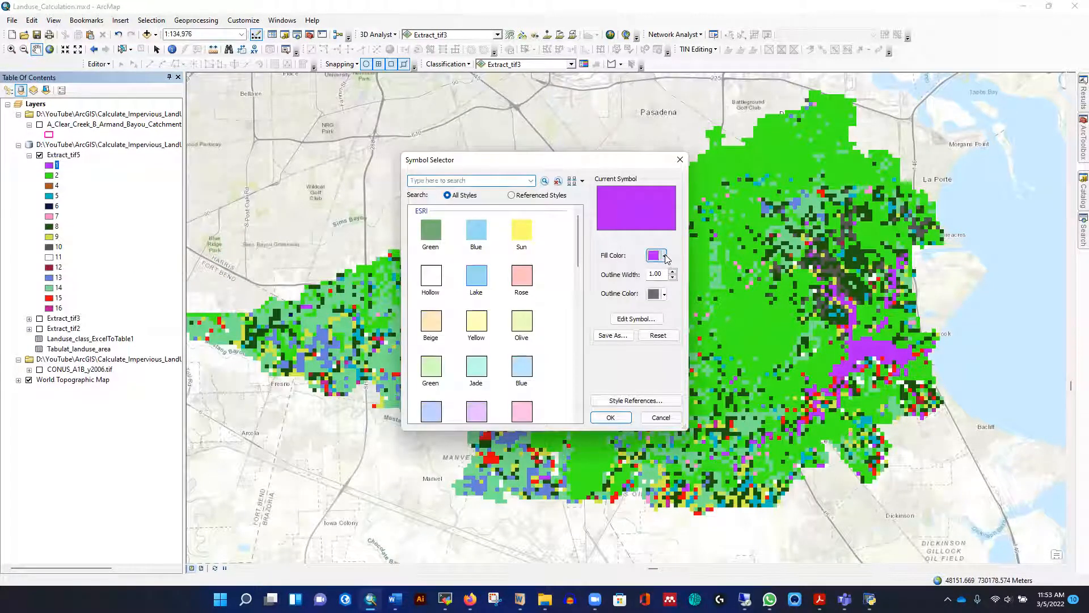
{"action": "left_click", "coordinate": [665, 256]}
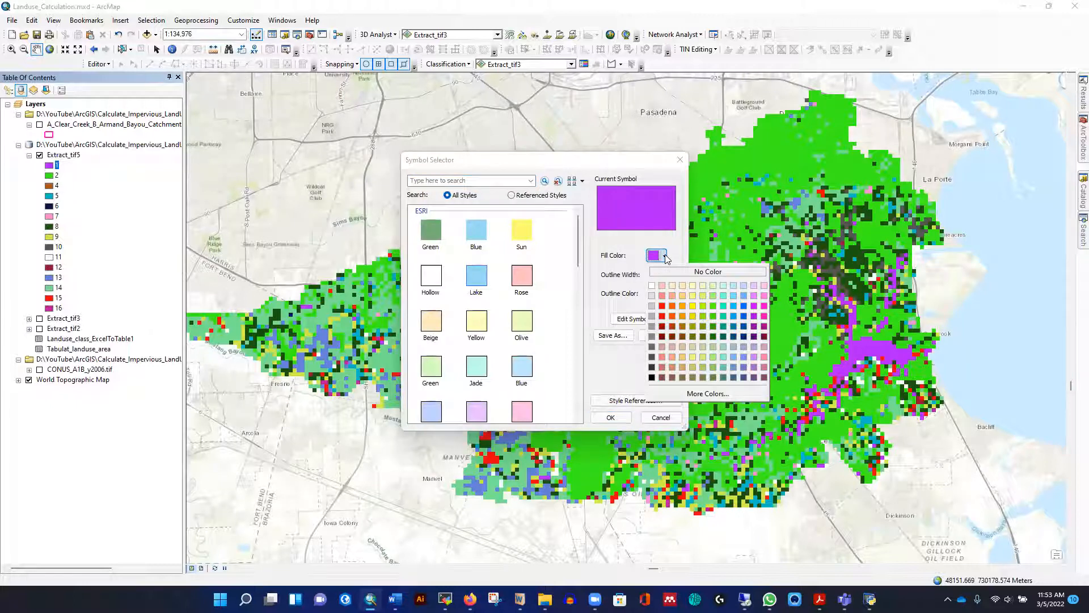
{"action": "left_click", "coordinate": [745, 307]}
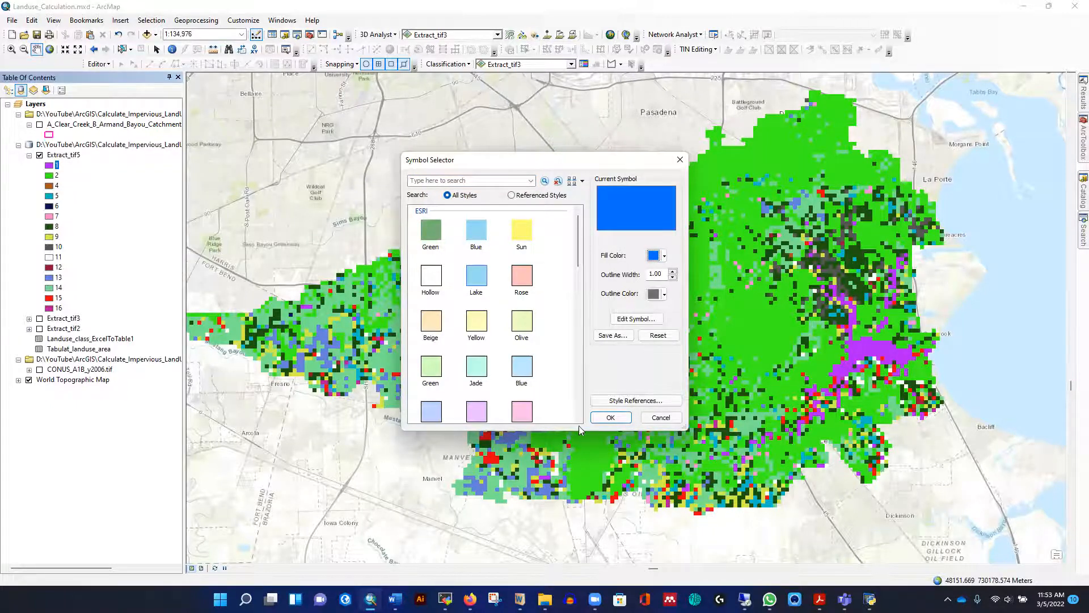
{"action": "left_click", "coordinate": [610, 417]}
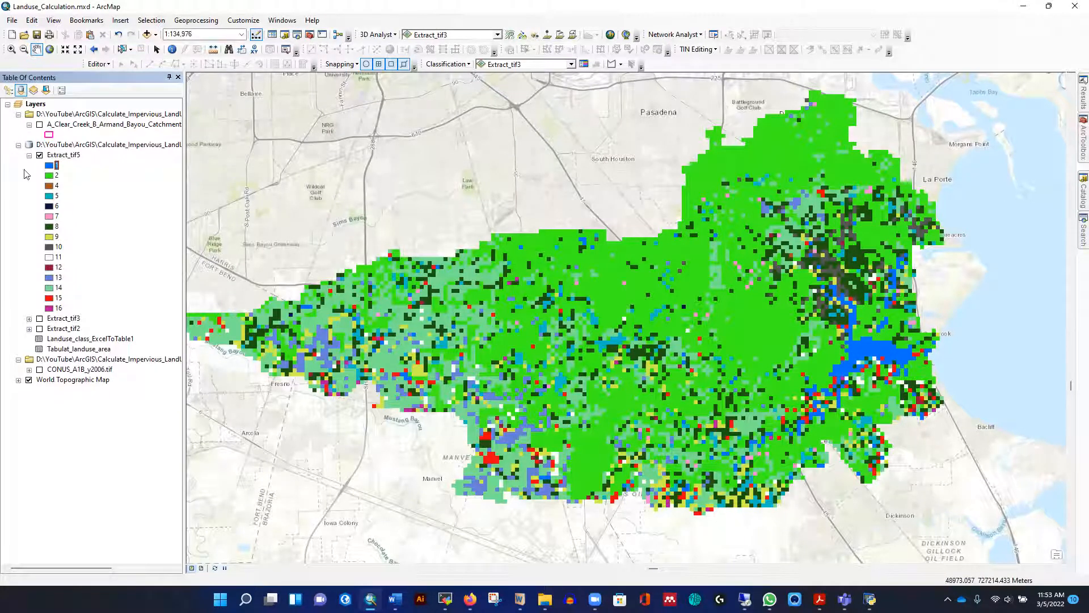
Examine which land-use type each raster value stands for in the Landuse_class_ExcelToTable1 table
{"action": "right_click", "coordinate": [82, 341]}
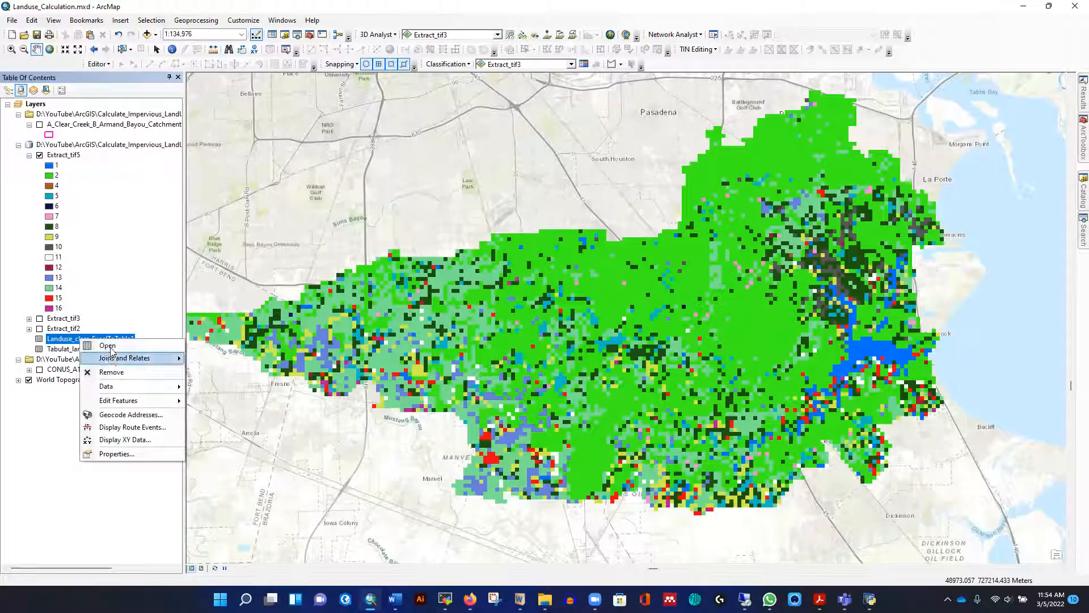
{"action": "left_click", "coordinate": [108, 345]}
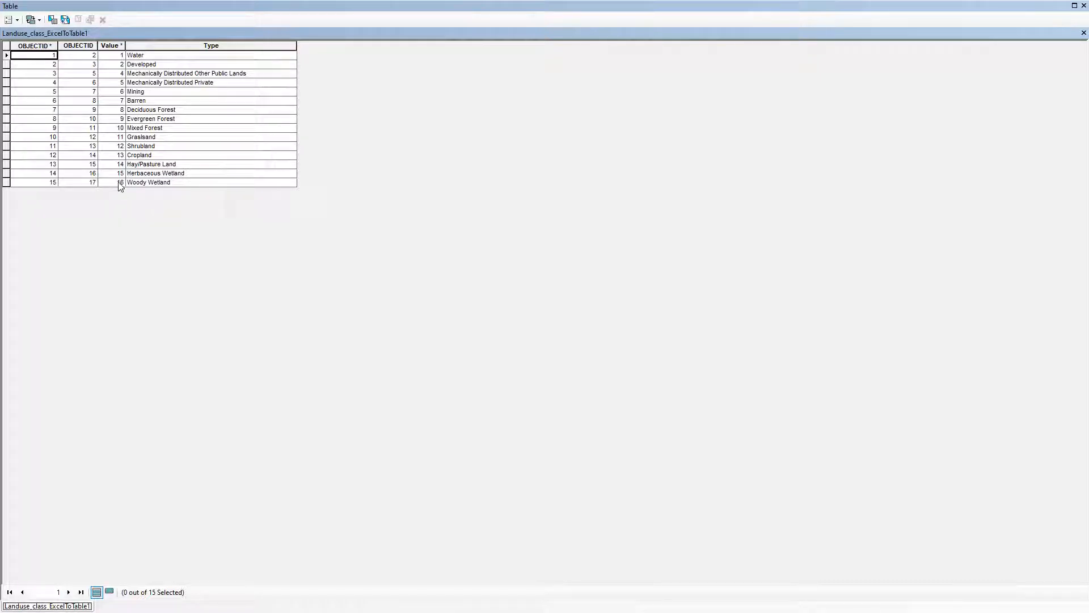
{"action": "left_click", "coordinate": [1082, 33]}
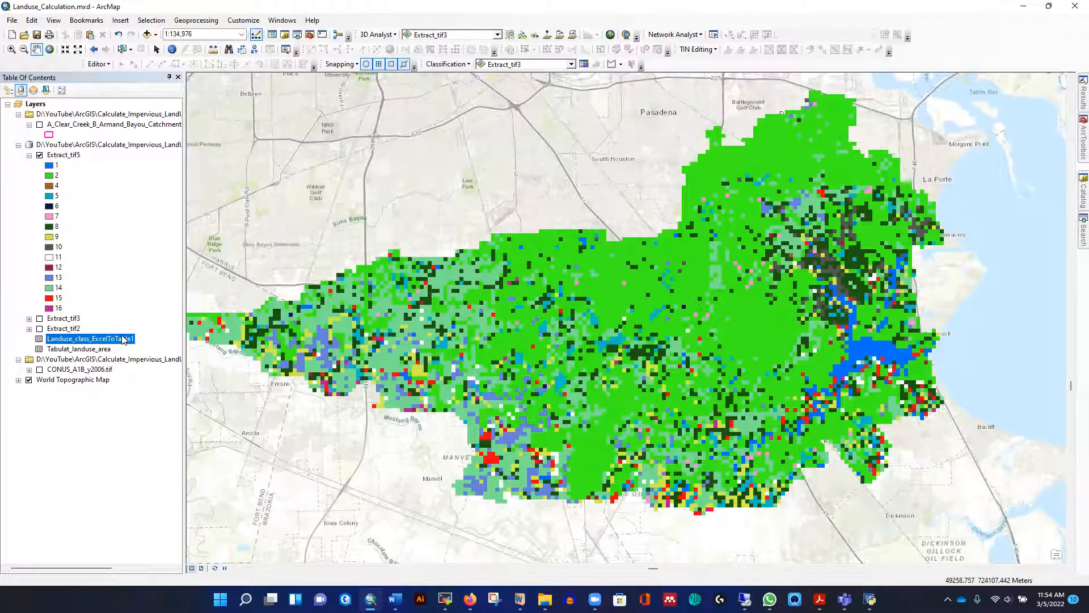
{"action": "right_click", "coordinate": [102, 337]}
{"action": "left_click", "coordinate": [122, 343]}
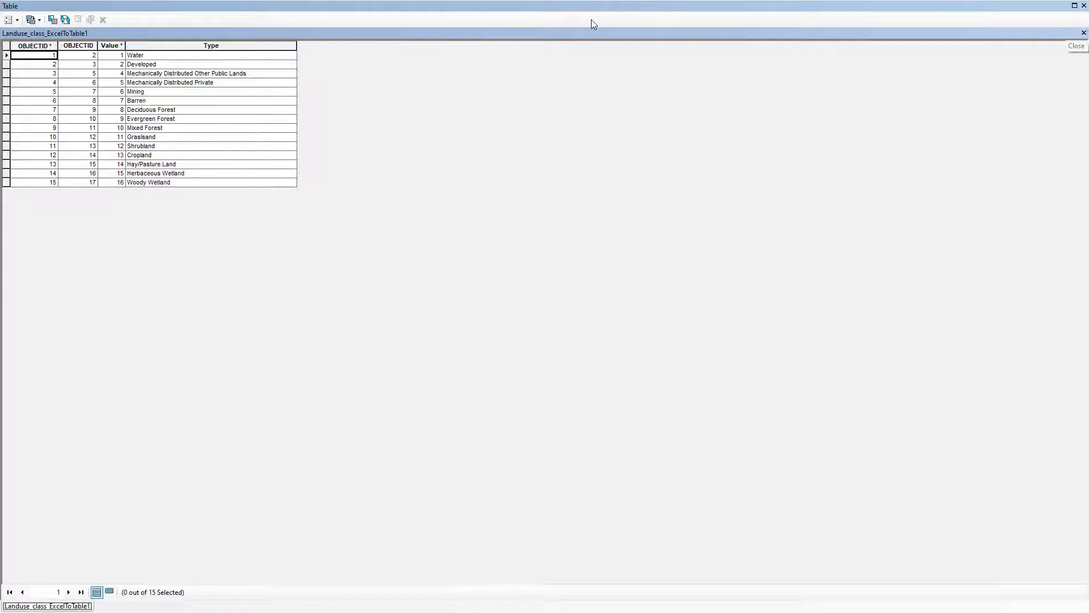
{"action": "left_click", "coordinate": [1083, 33]}
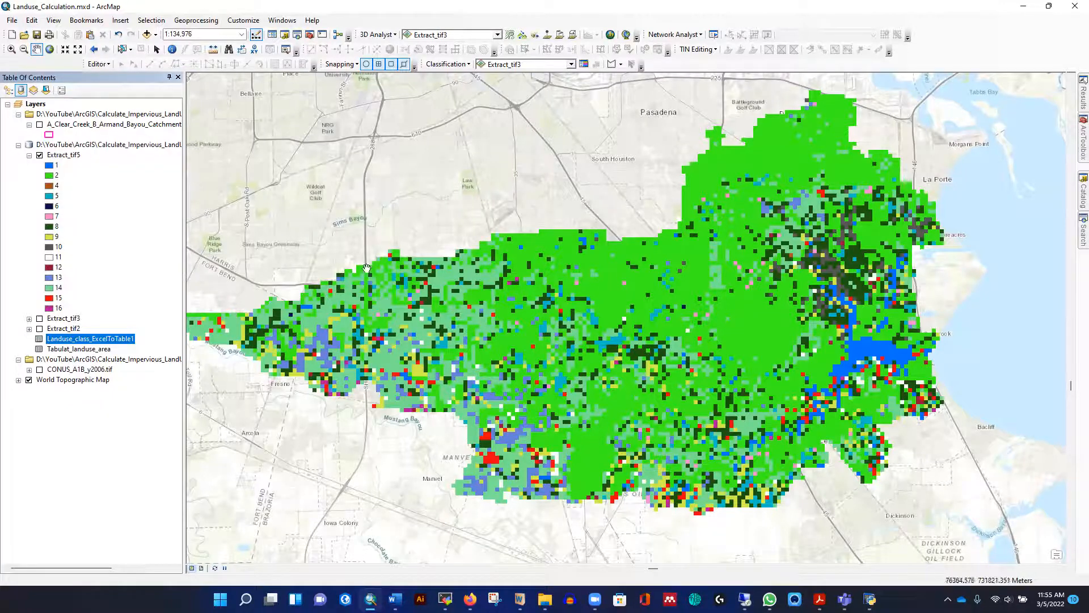
Show the catchment layer over the extracted raster and review the class types in Landuse_class_ExcelToTable1 again
{"action": "left_click", "coordinate": [39, 125]}
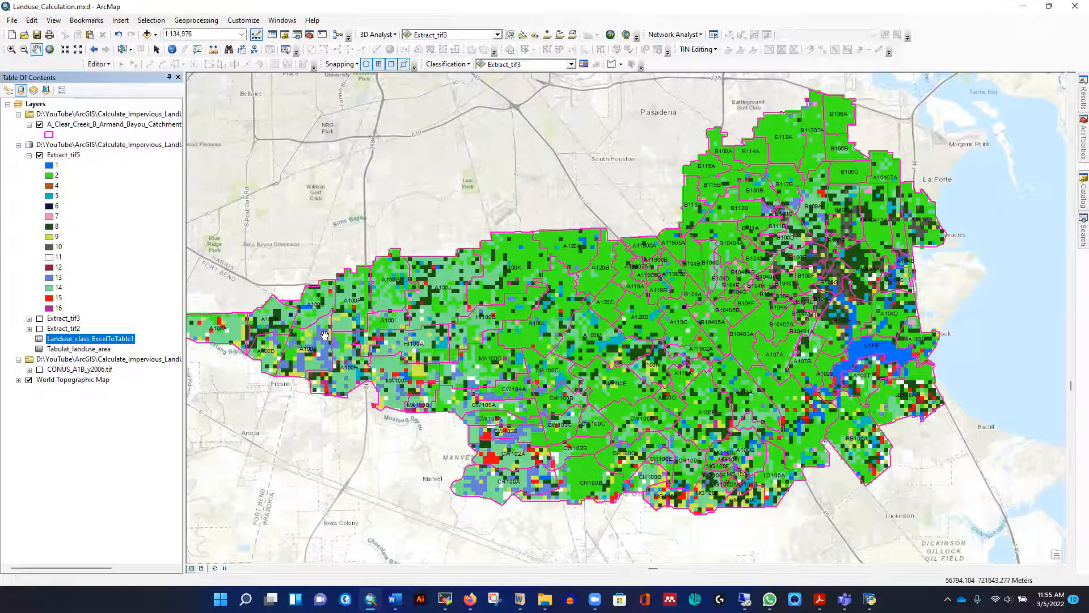
{"action": "right_click", "coordinate": [88, 340]}
{"action": "left_click", "coordinate": [117, 343]}
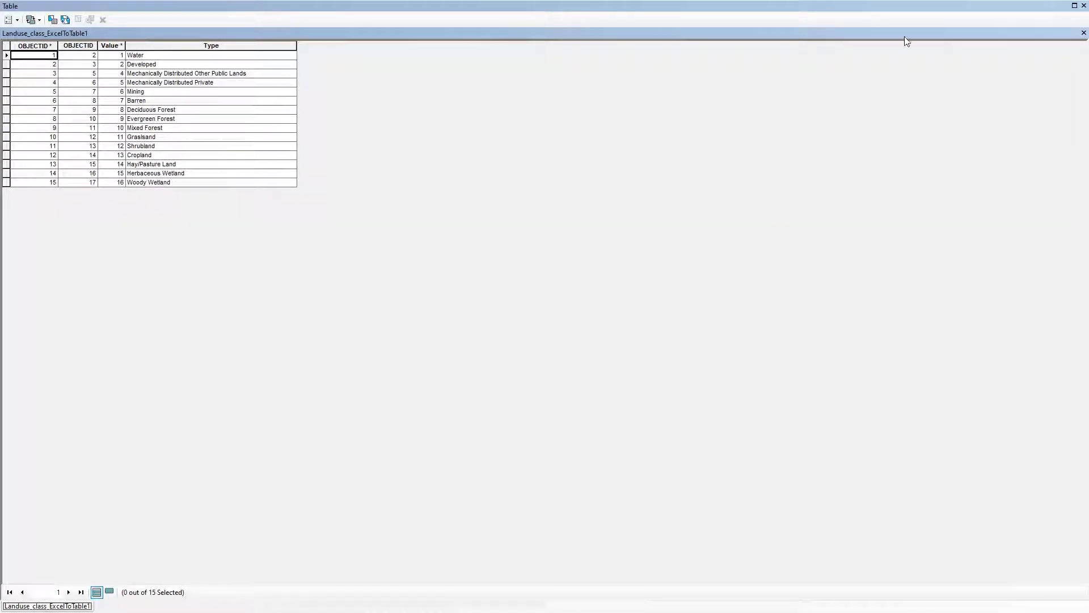
{"action": "left_click", "coordinate": [1083, 33]}
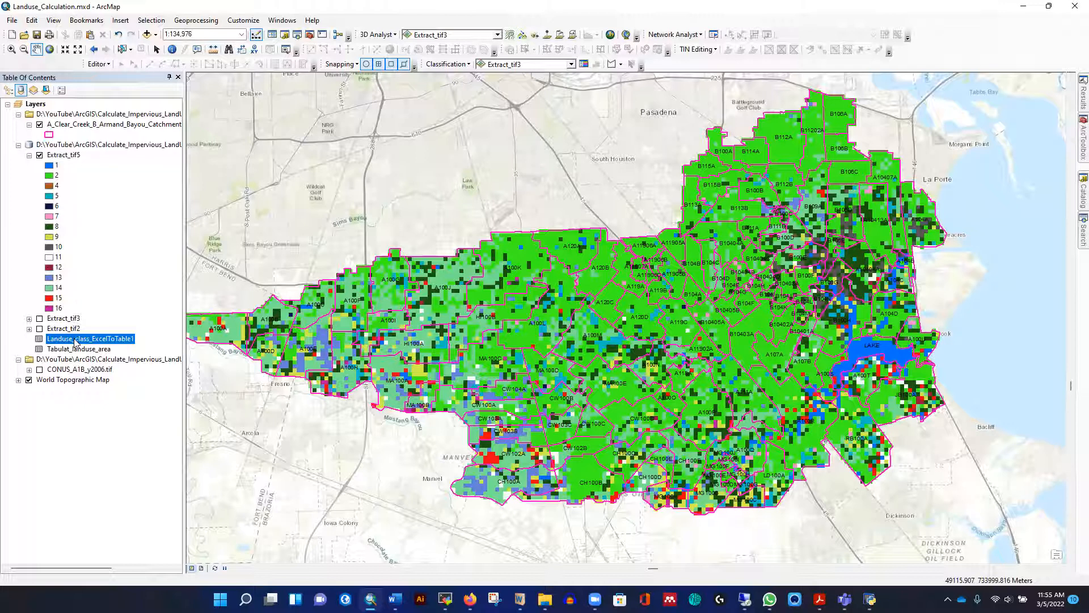
Examine the Value and Count fields in the attribute table of Extract_tif5
{"action": "right_click", "coordinate": [72, 156]}
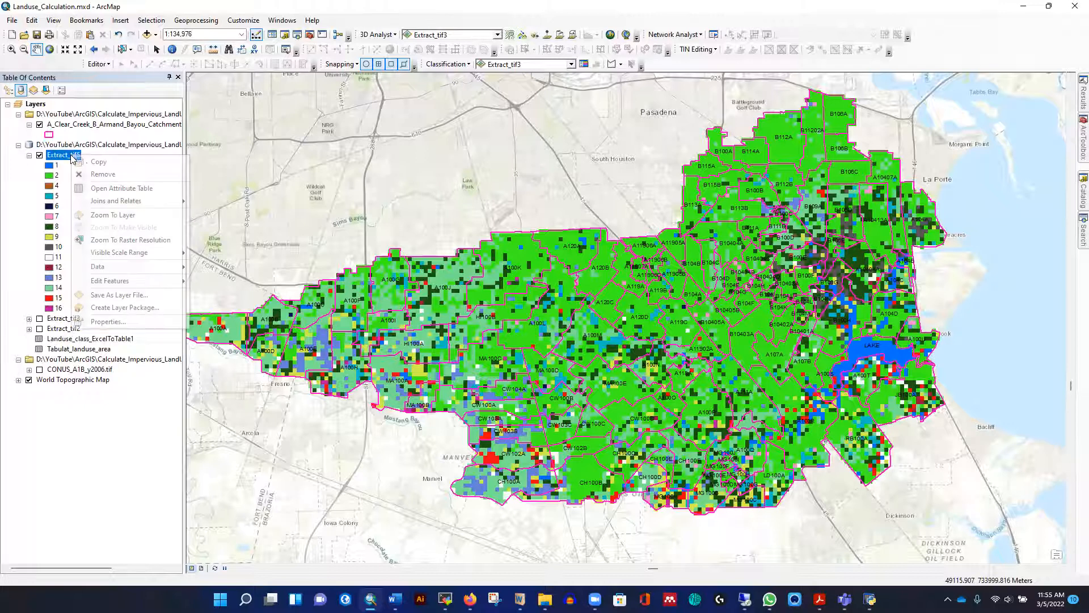
{"action": "left_click", "coordinate": [108, 188]}
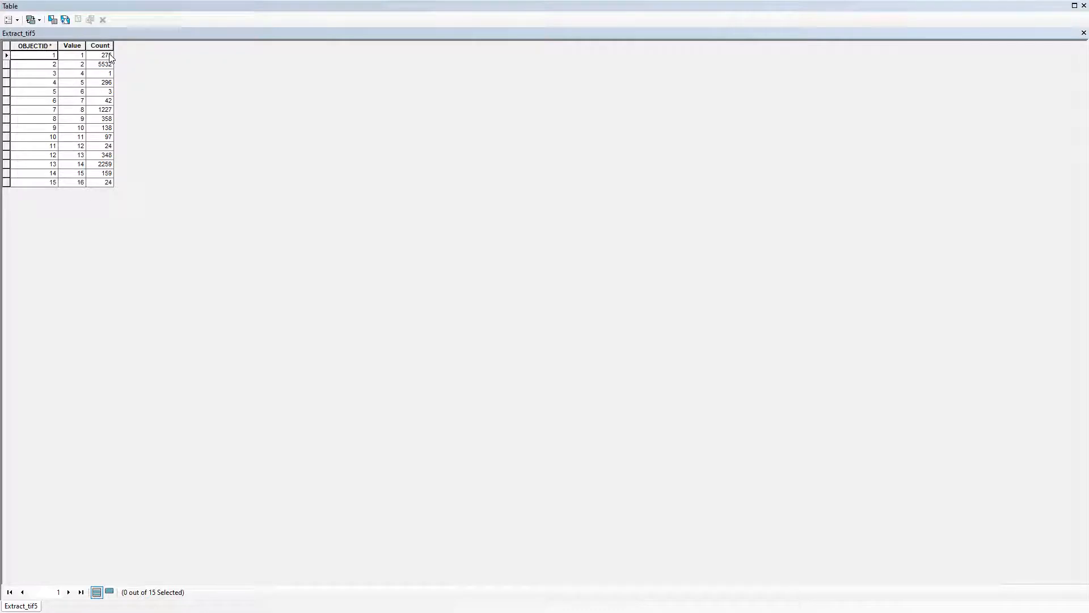
{"action": "left_click", "coordinate": [1072, 37]}
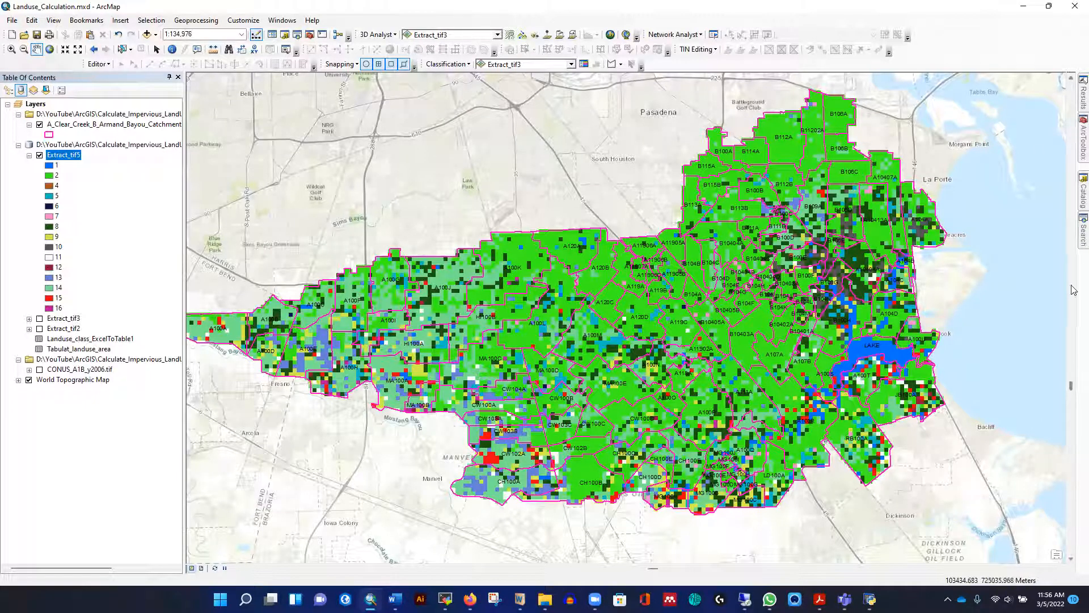
Search the tools for "join table" and open the Add Join (Data Management) tool
{"action": "left_click", "coordinate": [1080, 231]}
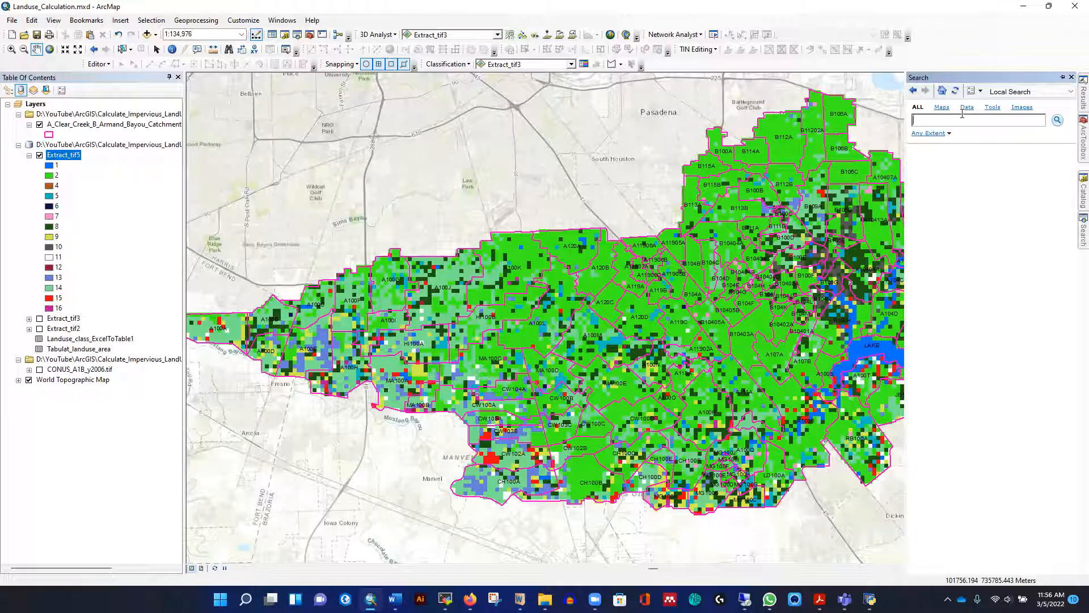
{"action": "type", "text": "join table"}
{"action": "key", "text": "Return"}
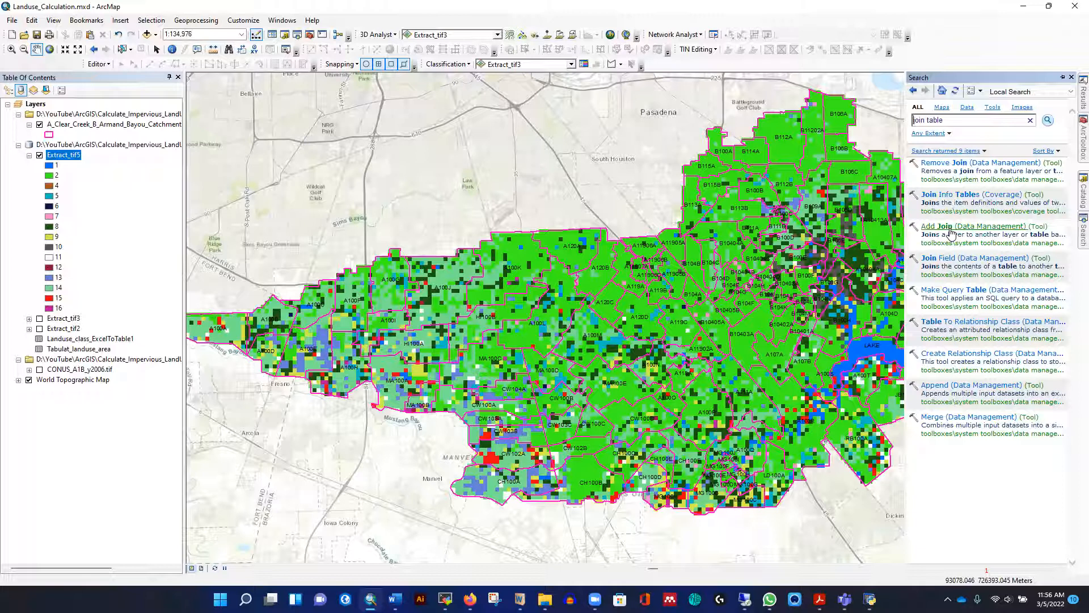
{"action": "left_click", "coordinate": [949, 226]}
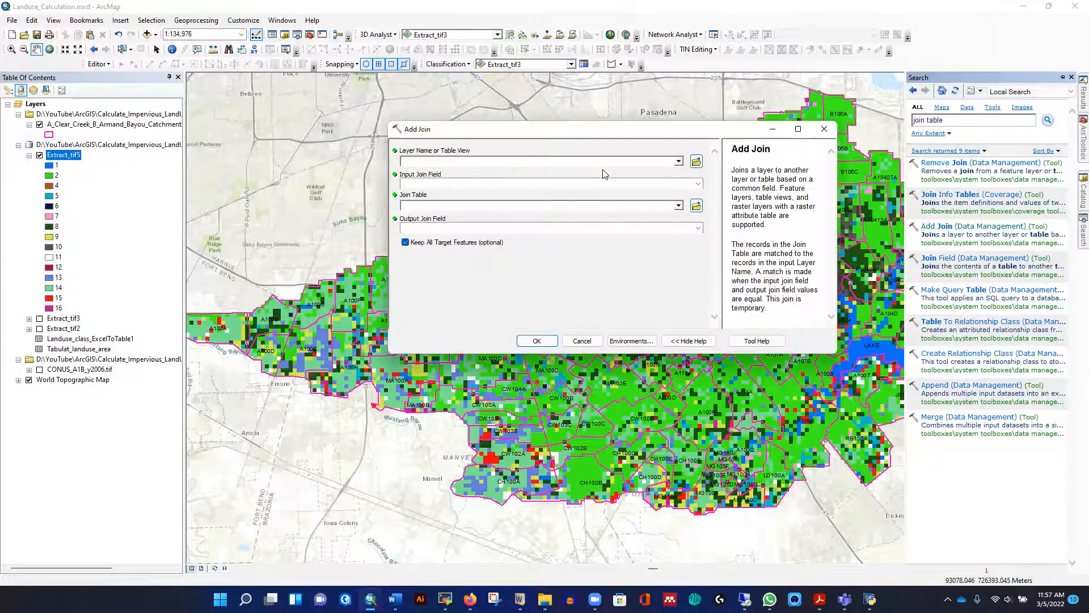
{"action": "left_click_drag", "start_coordinate": [559, 130], "coordinate": [463, 113]}
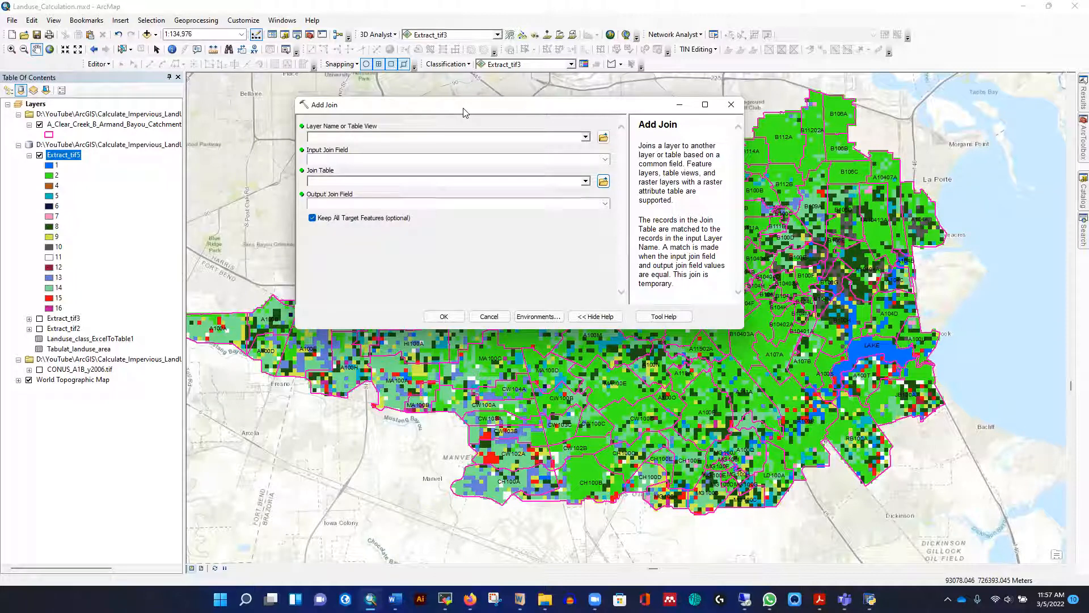
Set up Add Join with Extract_tif5 as the input layer and Landuse_class_ExcelToTable1 as the join table, using Value as both join fields
{"action": "left_click", "coordinate": [585, 138]}
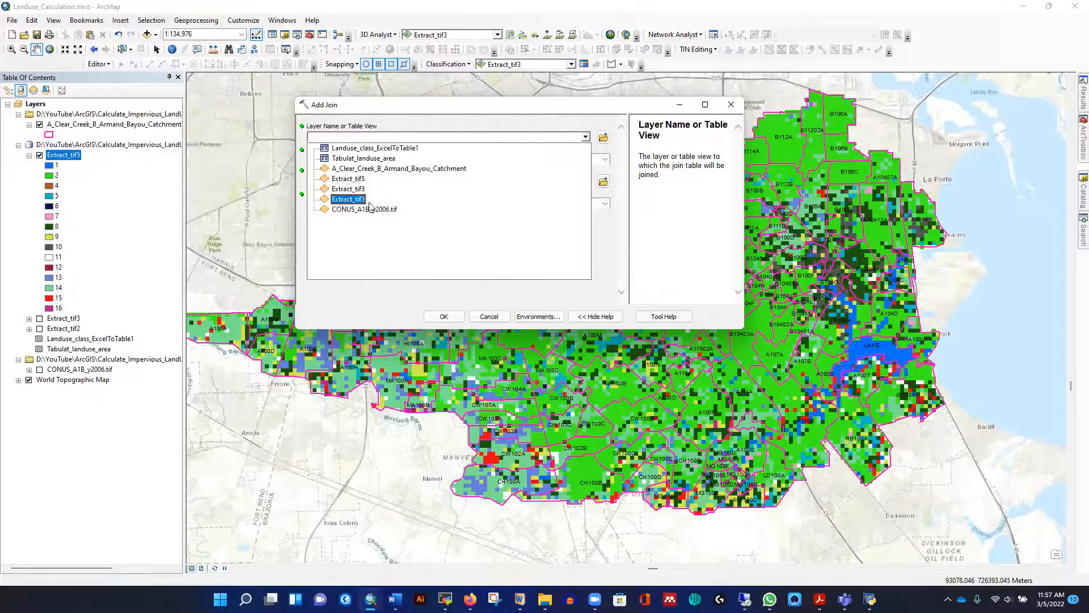
{"action": "left_click", "coordinate": [356, 181]}
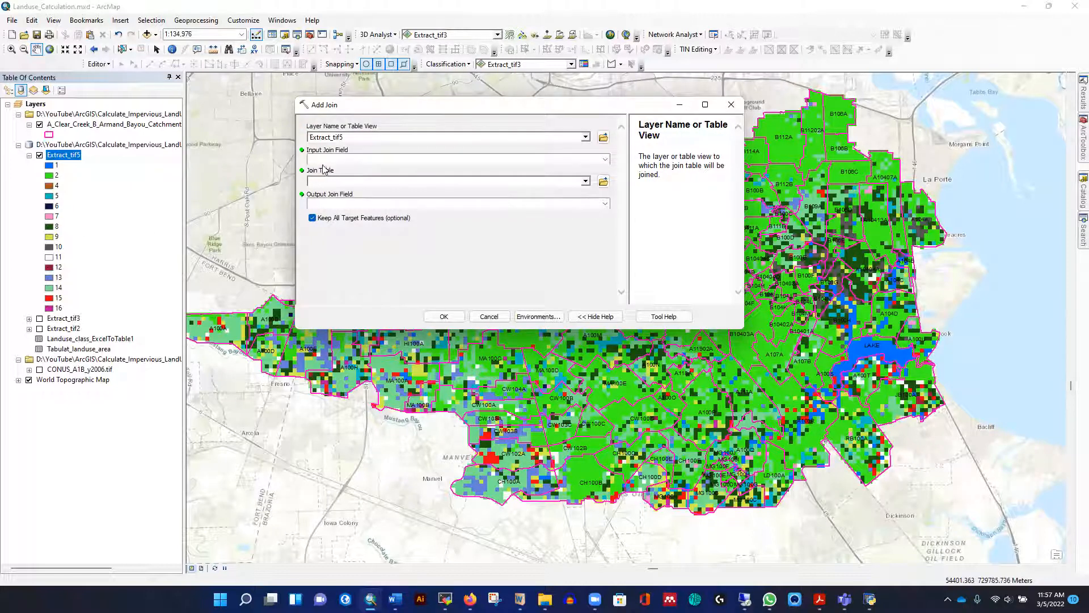
{"action": "left_click", "coordinate": [604, 160]}
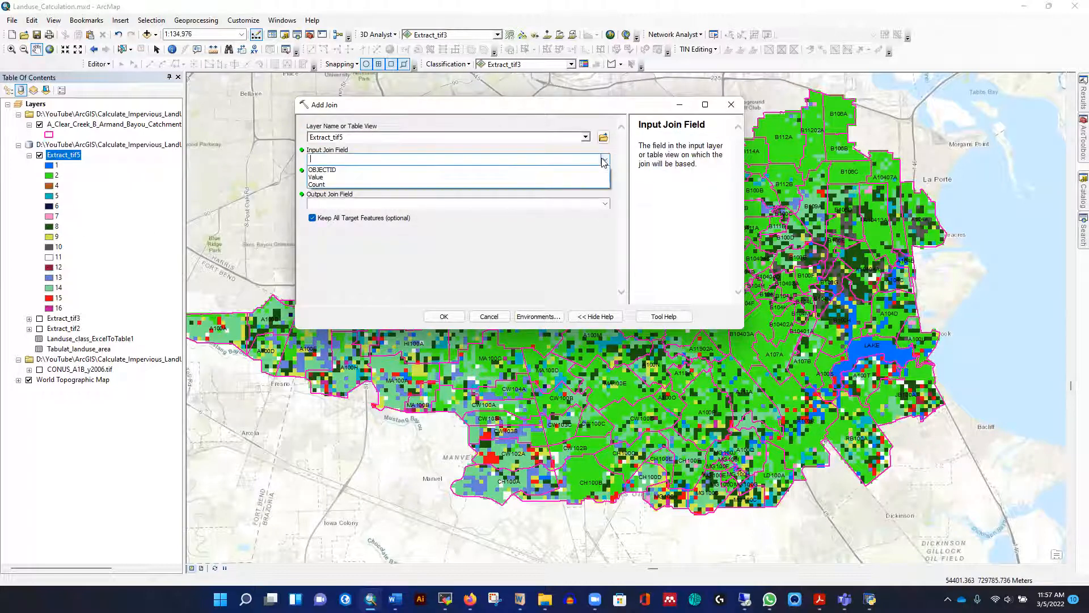
{"action": "left_click", "coordinate": [326, 181]}
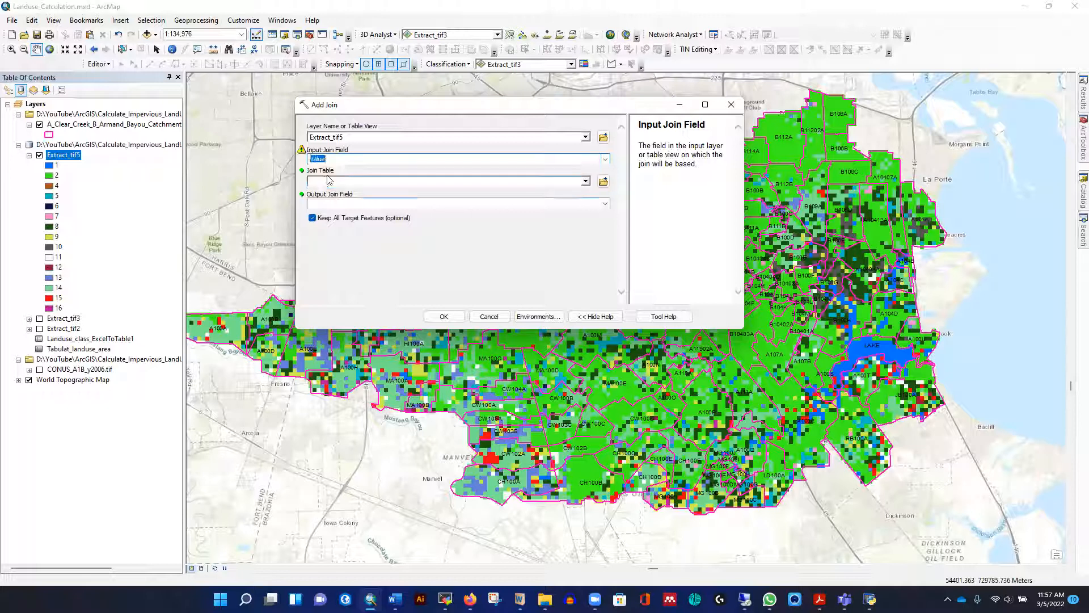
{"action": "left_click", "coordinate": [586, 181]}
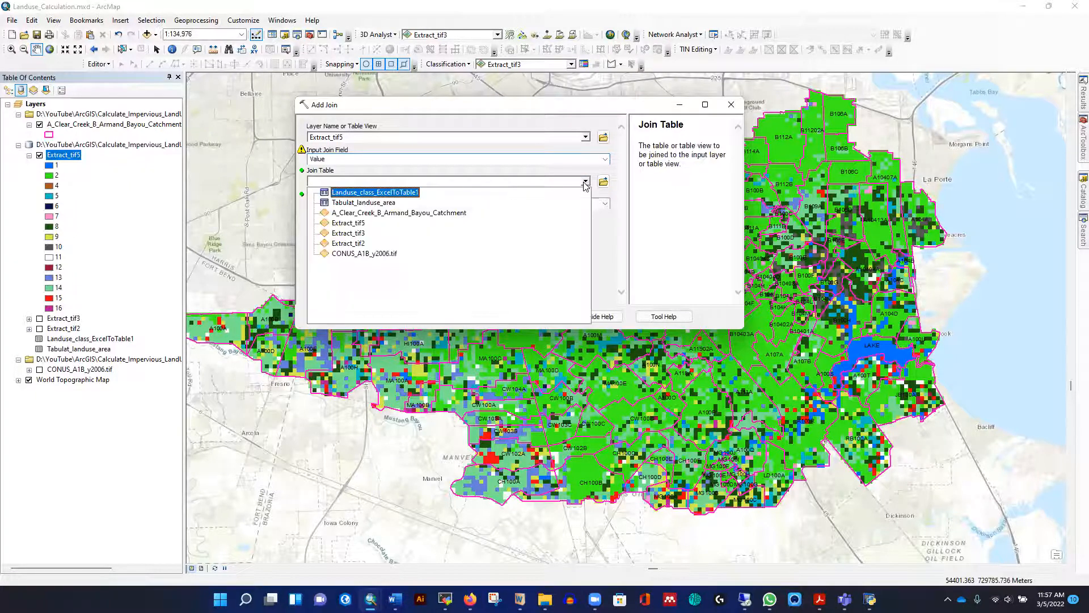
{"action": "left_click", "coordinate": [390, 194]}
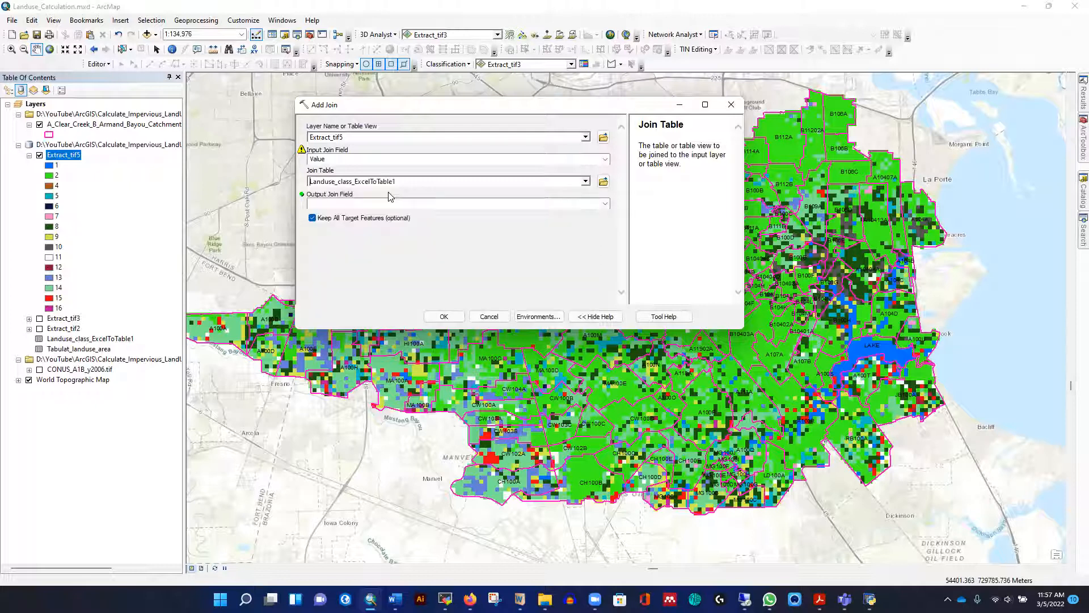
{"action": "left_click", "coordinate": [605, 205]}
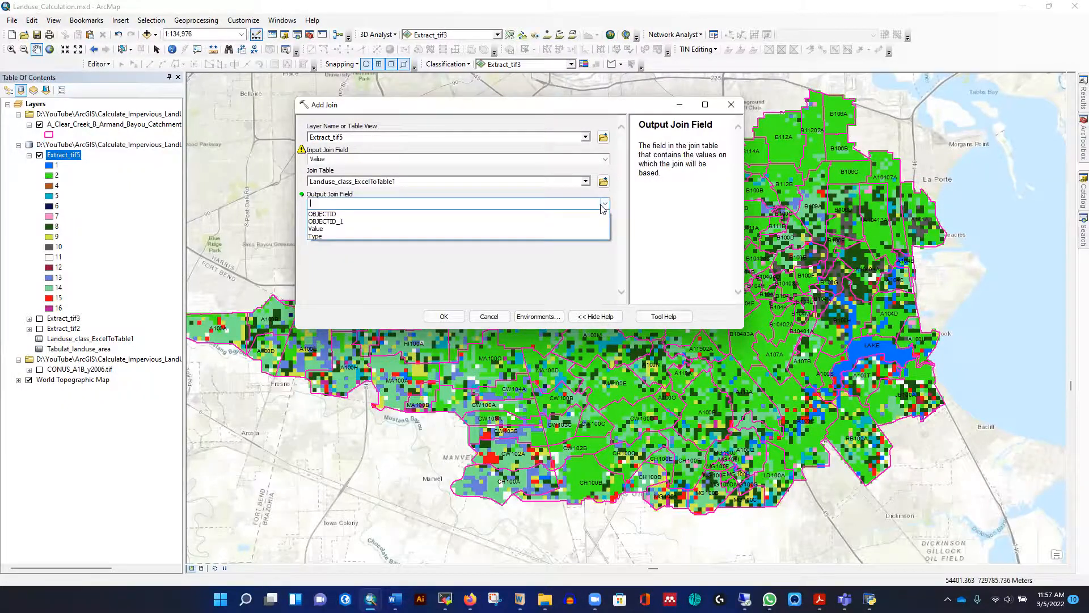
{"action": "left_click", "coordinate": [319, 229]}
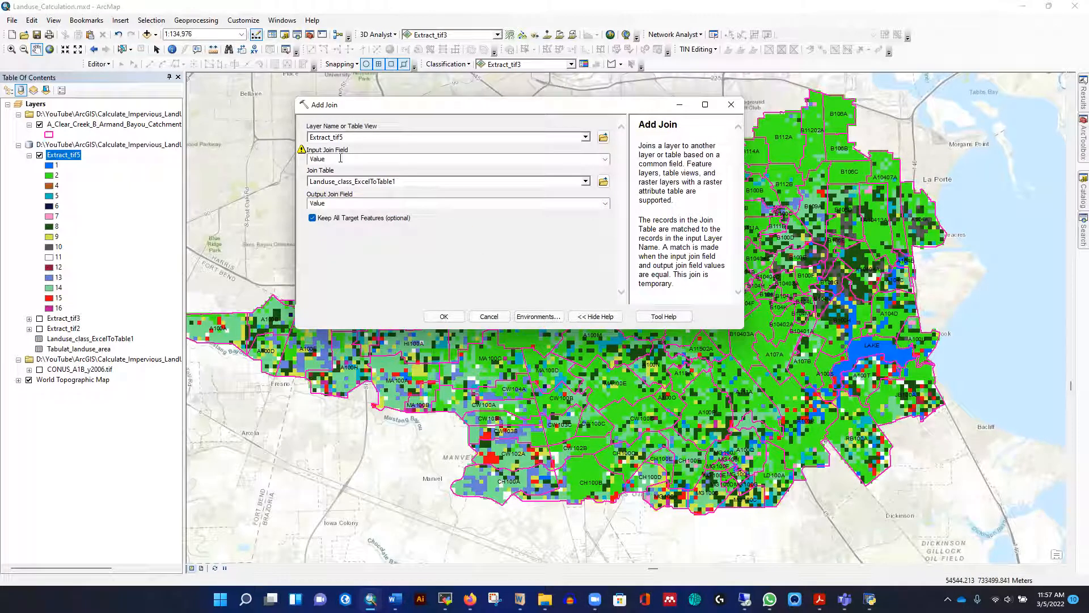
Inspect the warning on the Input Join Field and open Extract_tif5's attribute table to check its fields
{"action": "mouse_move", "coordinate": [302, 154]}
{"action": "left_click", "coordinate": [371, 137]}
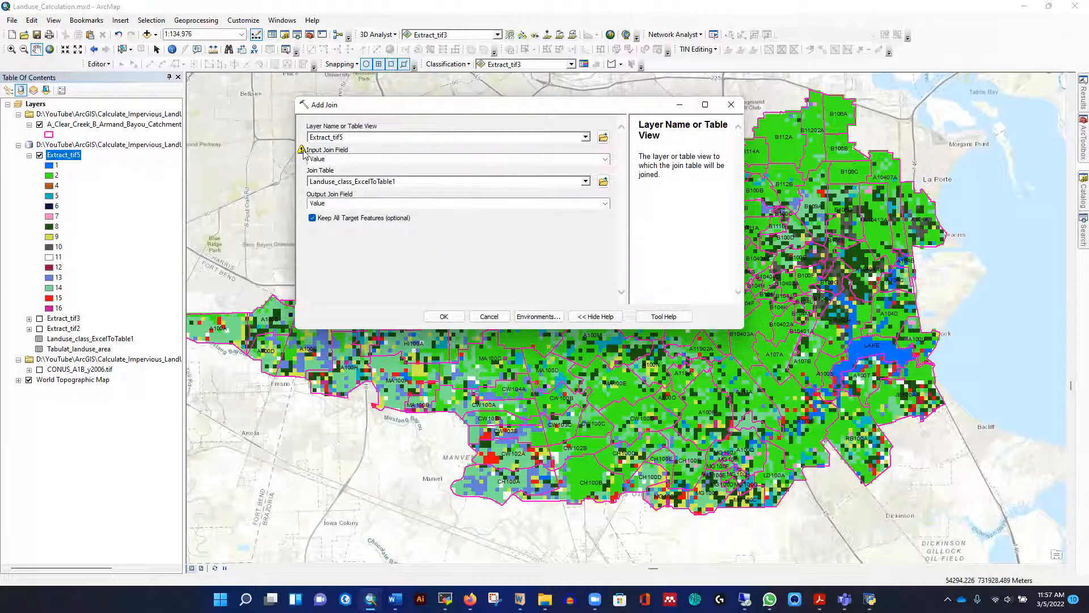
{"action": "left_click", "coordinate": [302, 150]}
{"action": "left_click", "coordinate": [448, 164]}
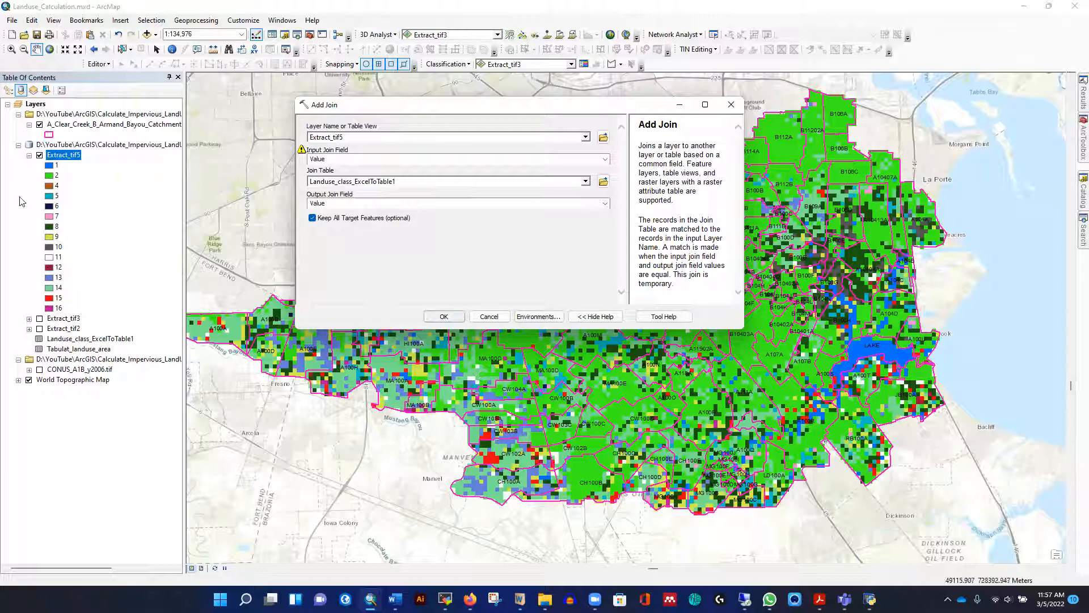
{"action": "right_click", "coordinate": [67, 157]}
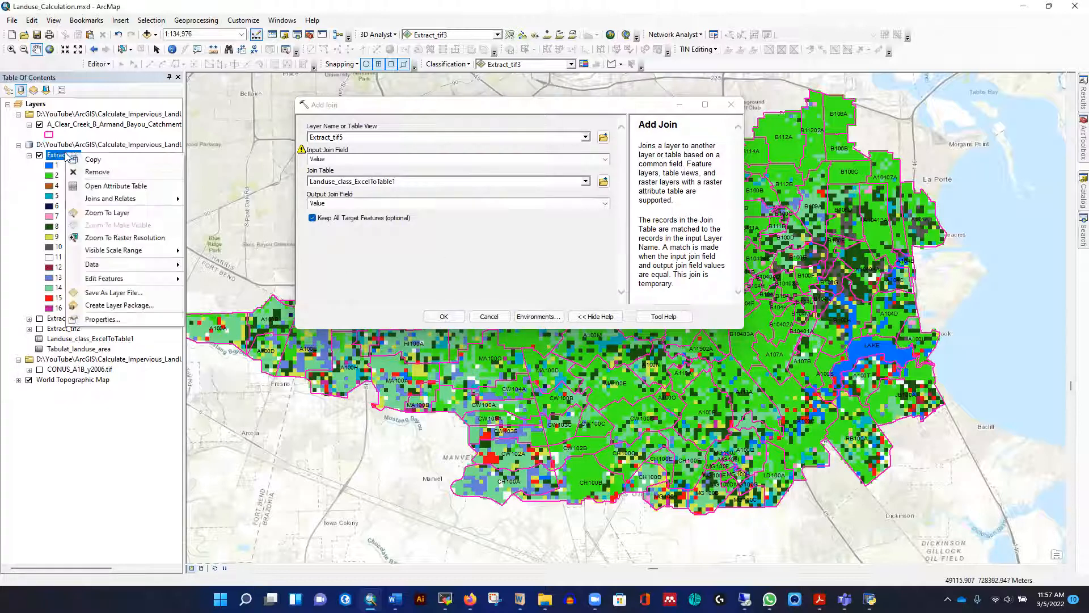
{"action": "left_click", "coordinate": [102, 188]}
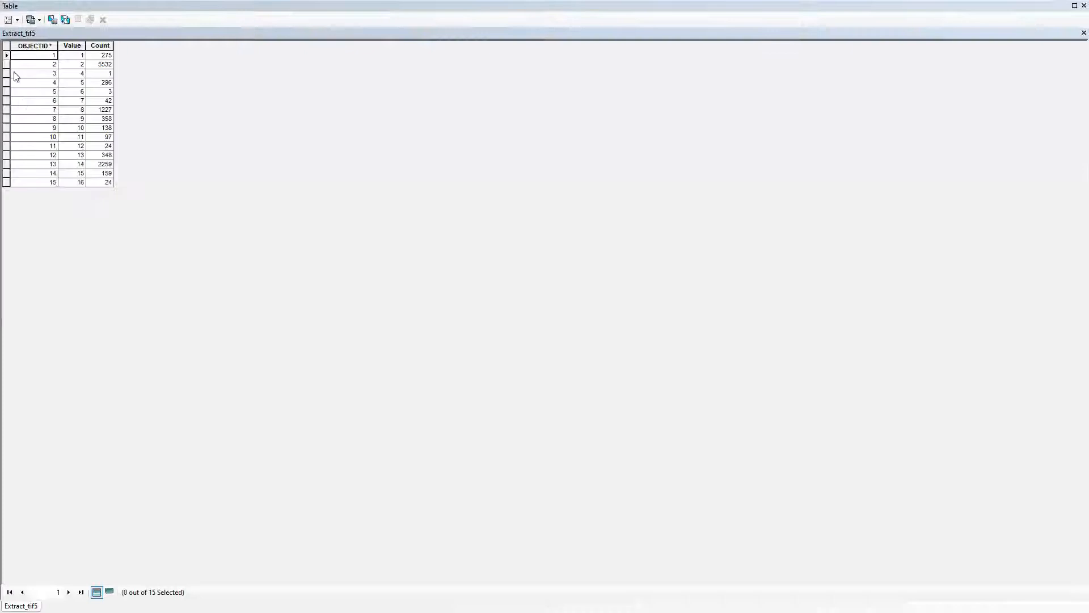
Run Add Join to attach Landuse_class_ExcelToTable1 to Extract_tif5 using the Value fields
{"action": "left_click", "coordinate": [77, 56]}
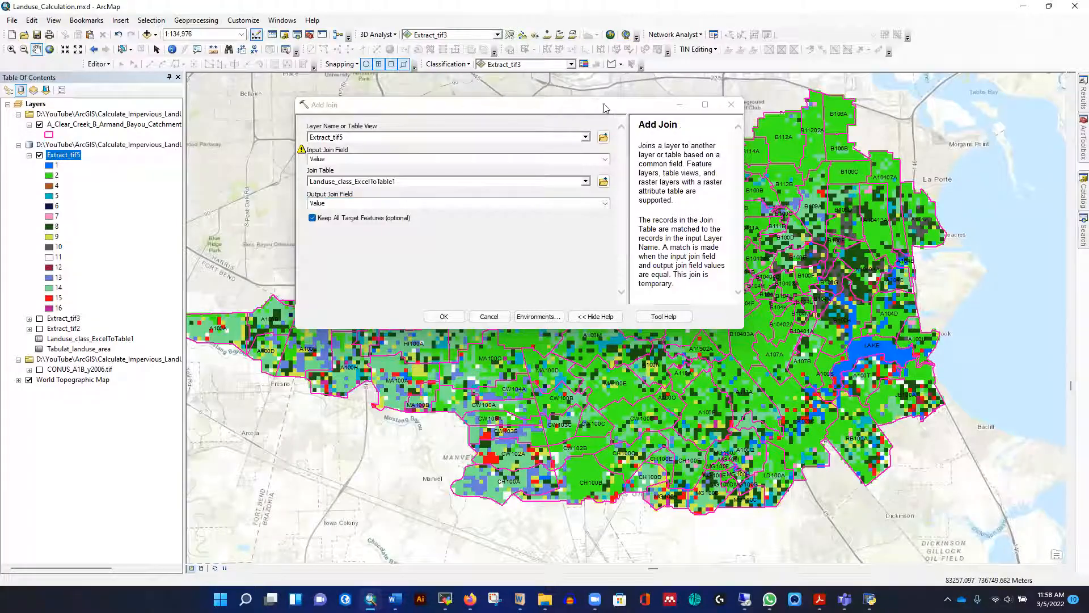
{"action": "left_click_drag", "start_coordinate": [577, 111], "coordinate": [564, 124]}
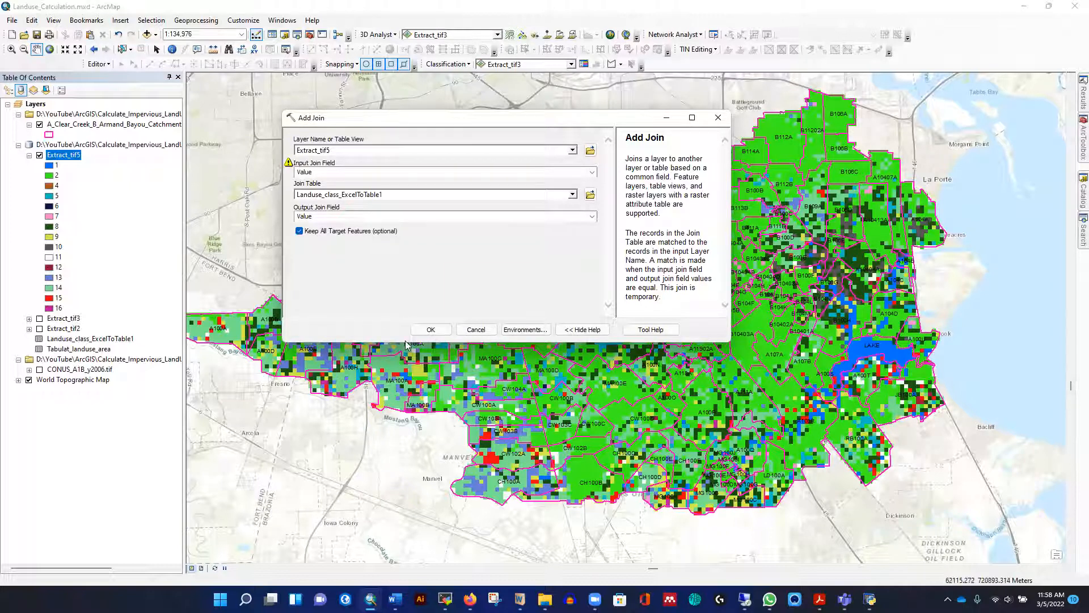
{"action": "left_click", "coordinate": [431, 332]}
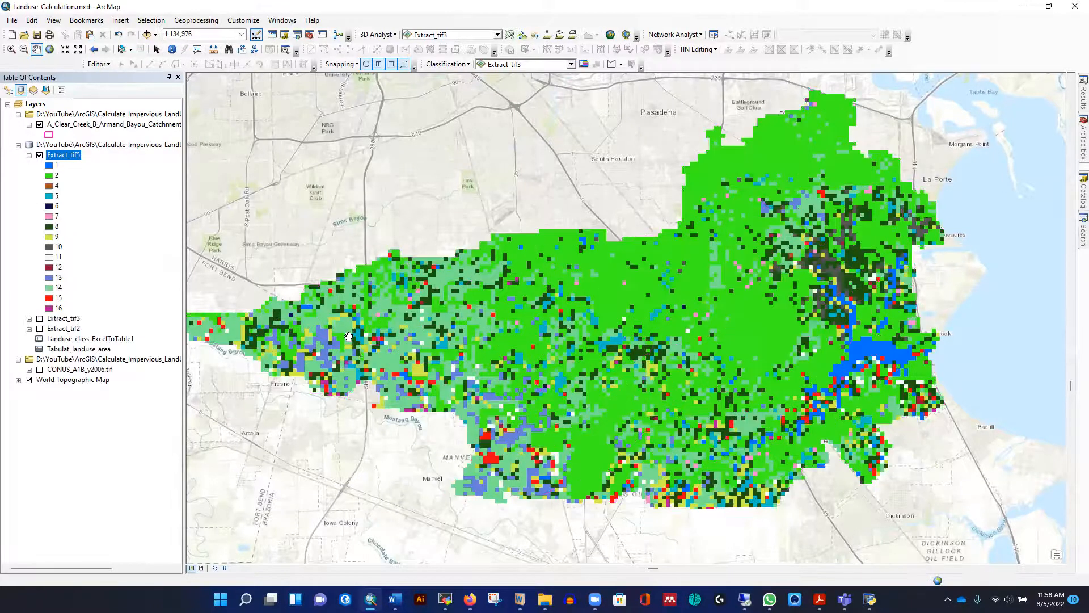
Examine the joined fields in Extract_tif5's attribute table, especially the land-use Type column
{"action": "right_click", "coordinate": [62, 155]}
{"action": "left_click", "coordinate": [97, 191]}
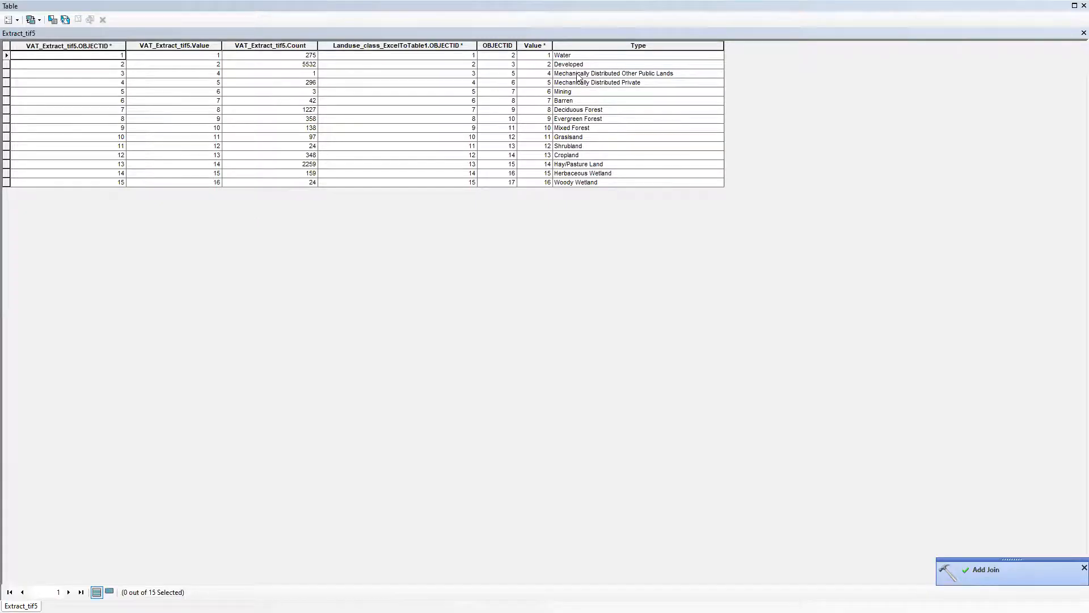
{"action": "left_click", "coordinate": [619, 46]}
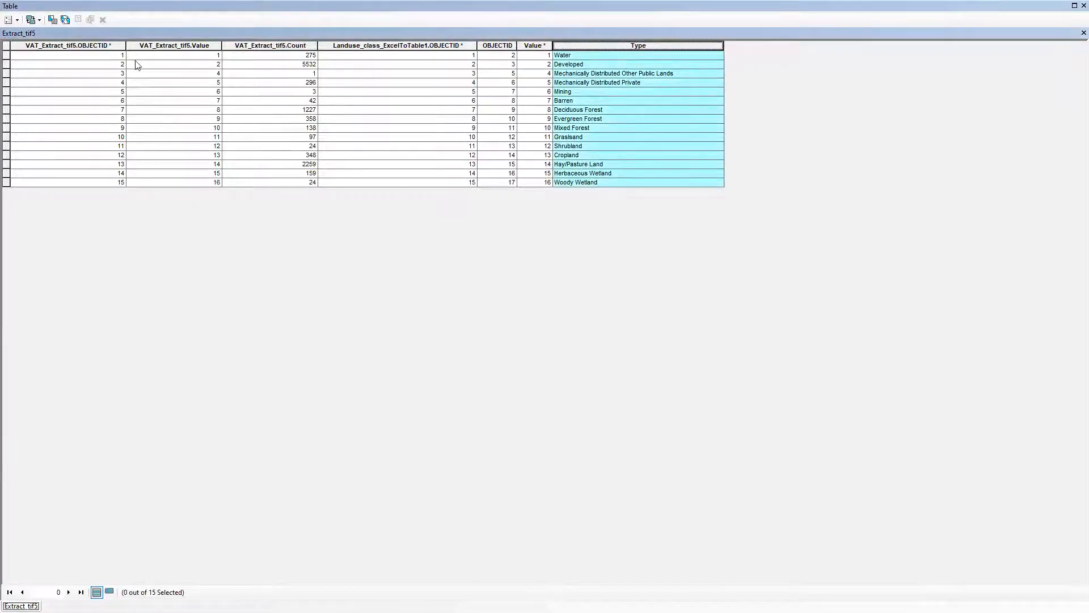
{"action": "left_click", "coordinate": [1084, 33]}
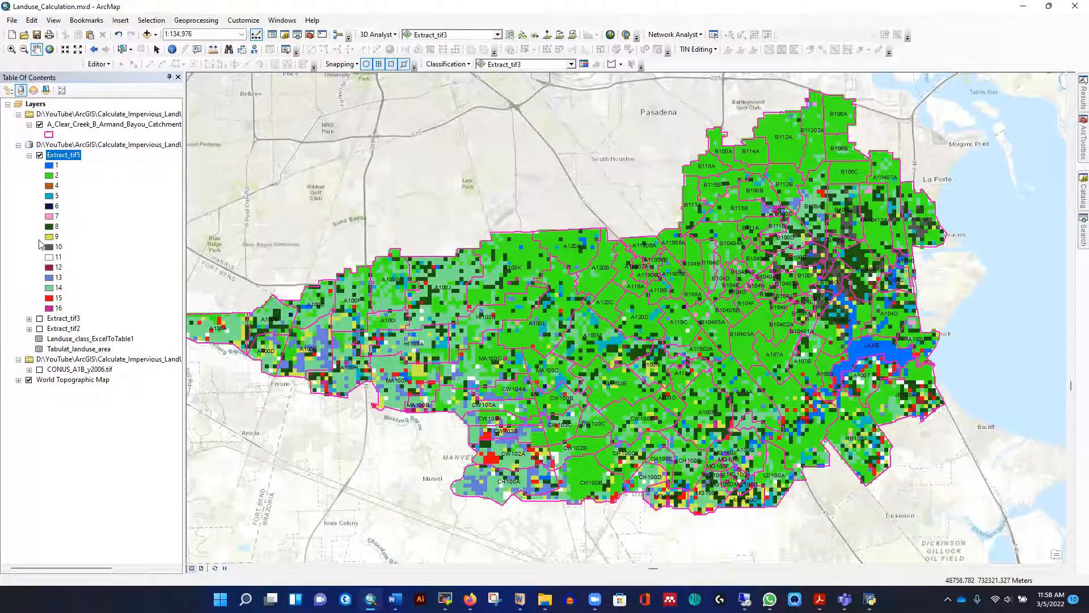
{"action": "left_click", "coordinate": [1083, 232]}
{"action": "right_click", "coordinate": [68, 157]}
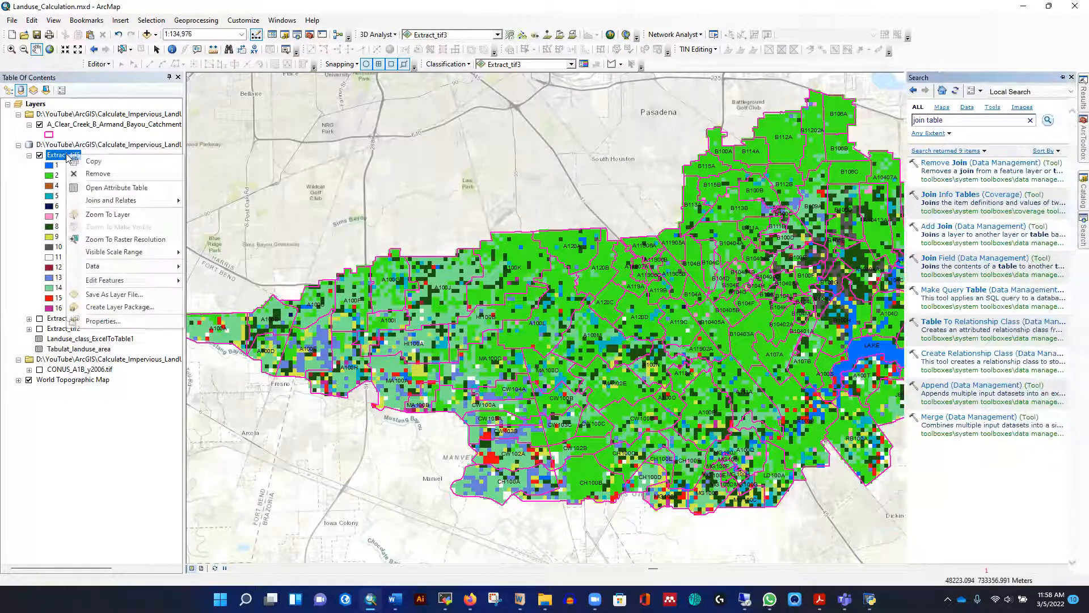
{"action": "left_click", "coordinate": [115, 188]}
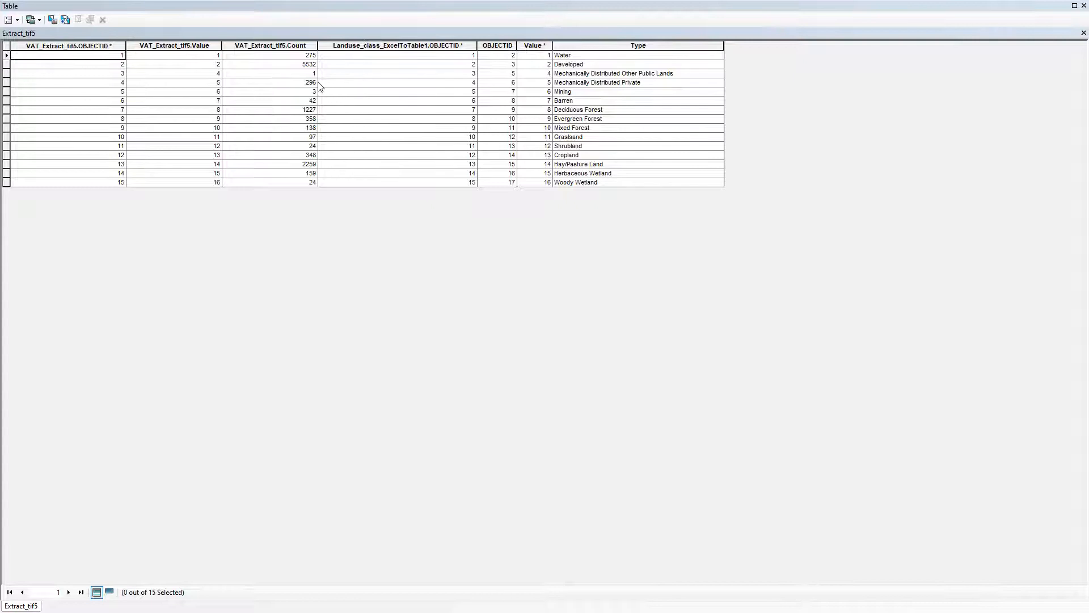
{"action": "left_click", "coordinate": [1083, 33]}
Remove all joins from the Extract_tif5 layer
{"action": "right_click", "coordinate": [64, 157]}
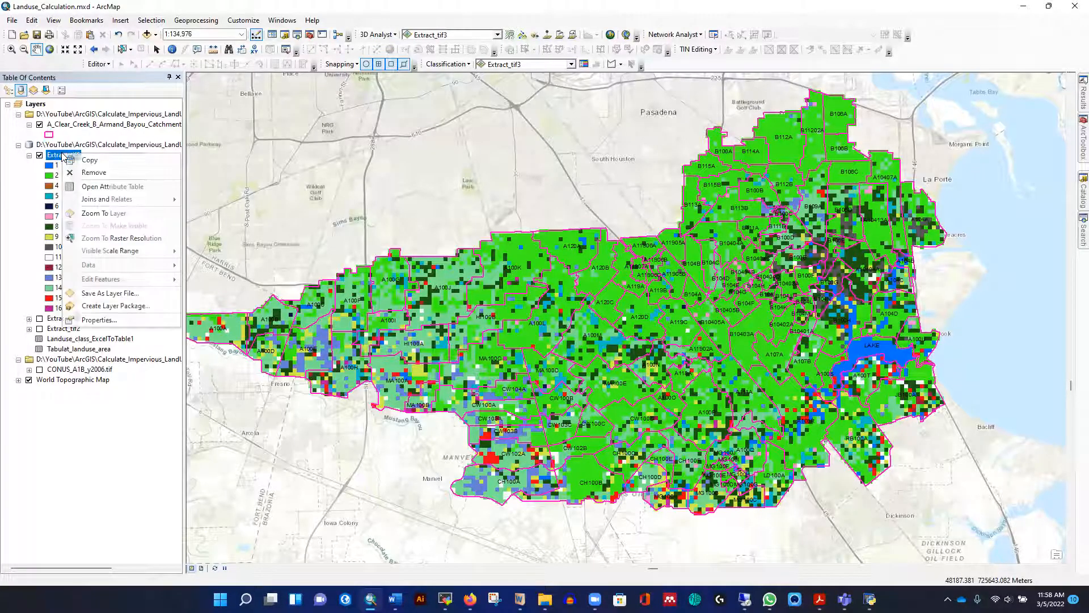
{"action": "mouse_move", "coordinate": [170, 200]}
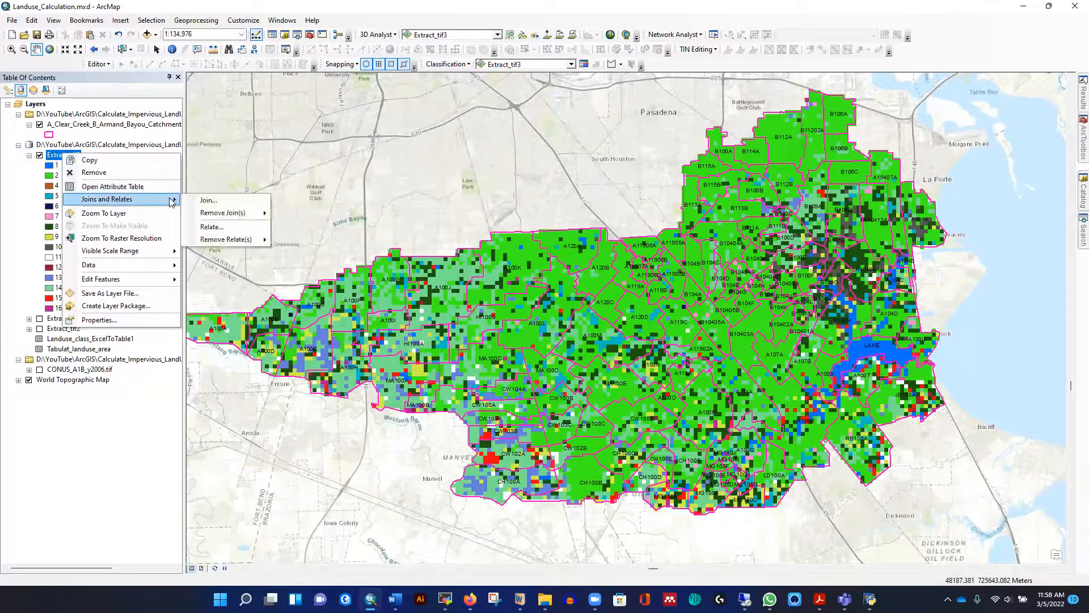
{"action": "mouse_move", "coordinate": [250, 213]}
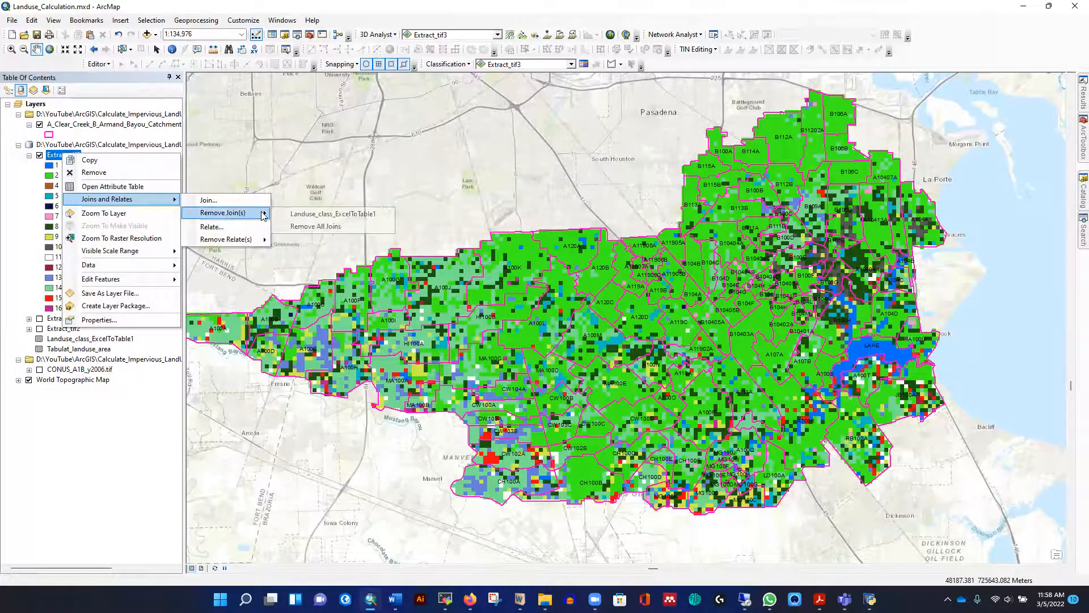
{"action": "left_click", "coordinate": [302, 227]}
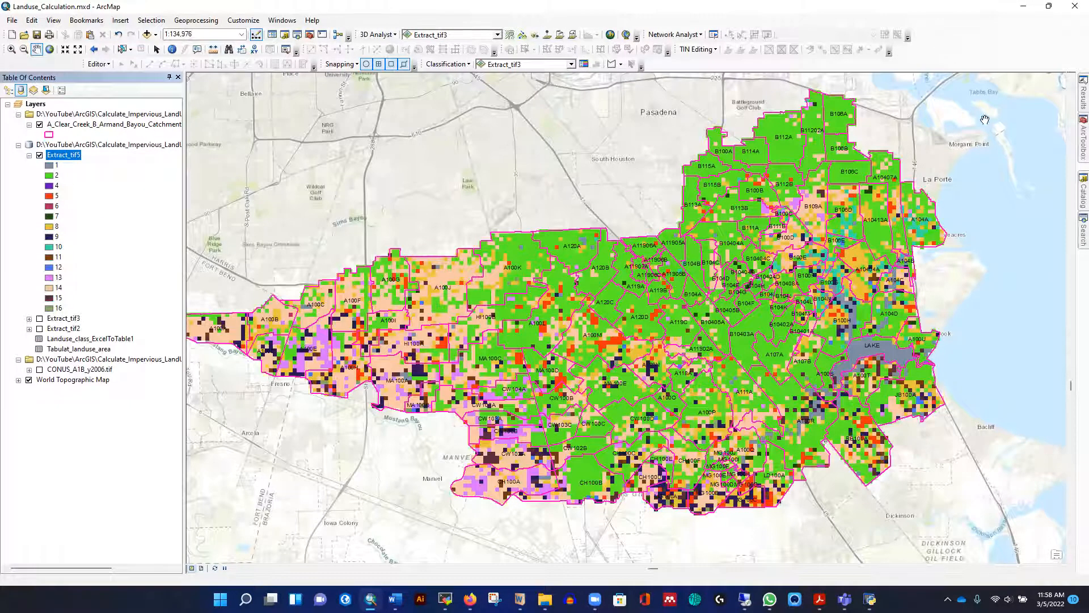
Search the tools for "add table"
{"action": "left_click", "coordinate": [1083, 233]}
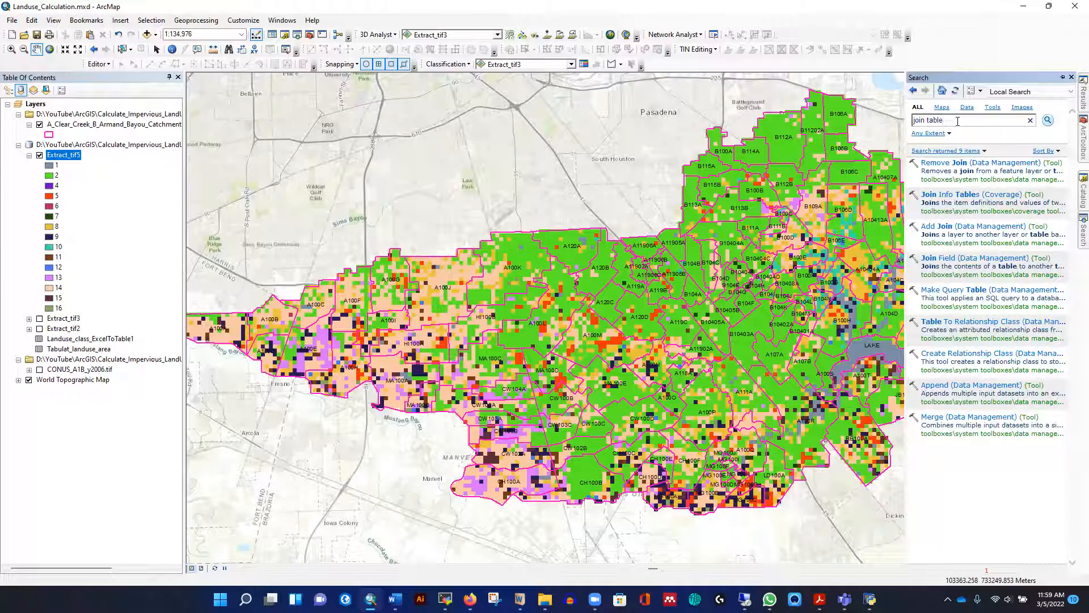
{"action": "left_click", "coordinate": [958, 121]}
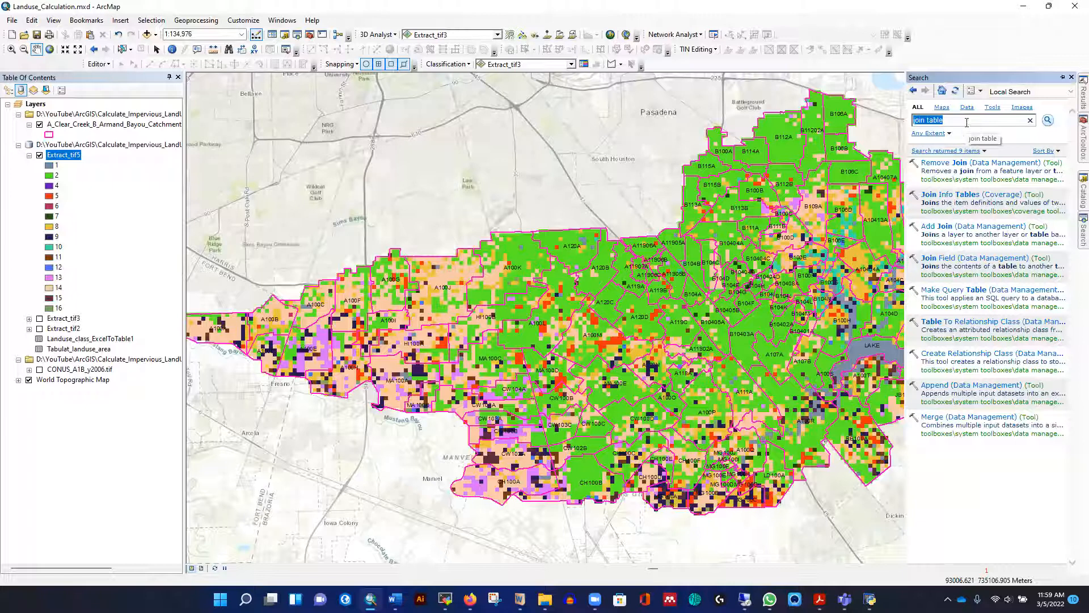
{"action": "type", "text": "add t"}
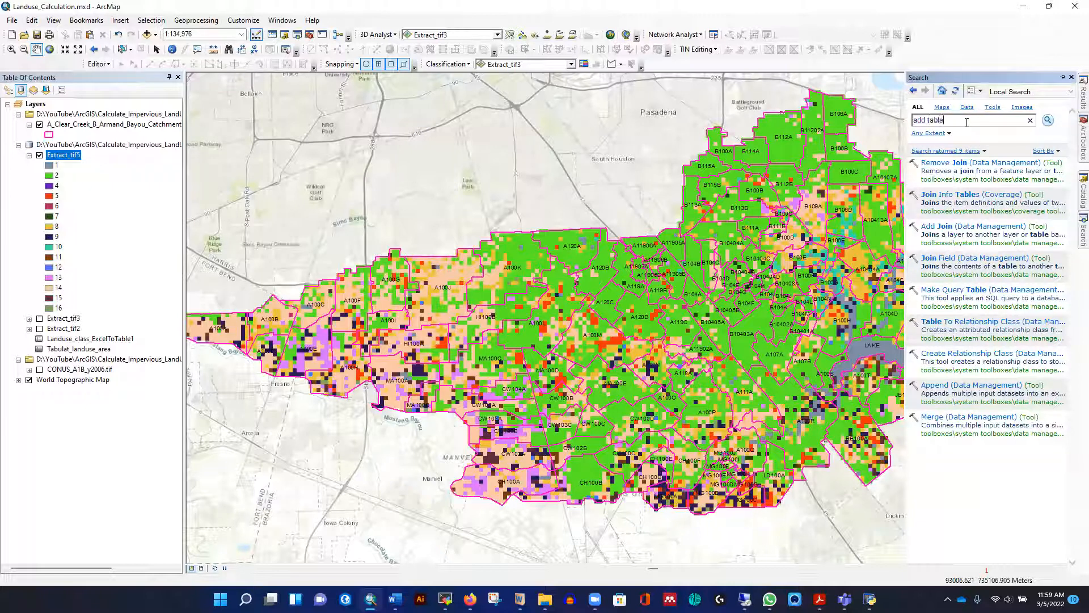
{"action": "key", "text": "Return"}
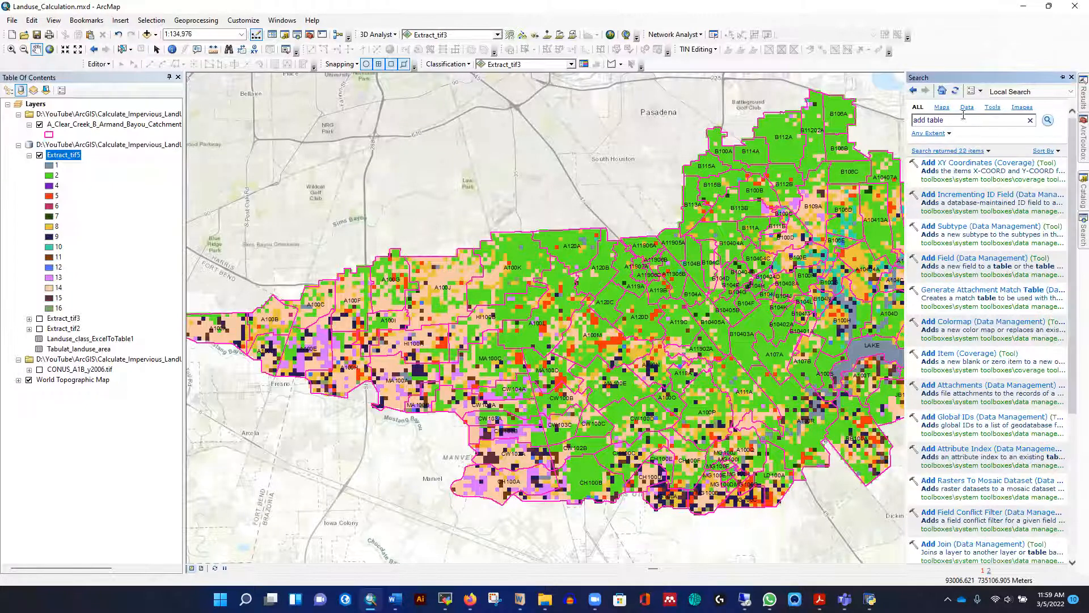
Search the tools for "join table" and open the Join Field (Data Management) tool
{"action": "left_click_drag", "start_coordinate": [961, 119], "coordinate": [898, 119]}
{"action": "key", "text": "BackSpace"}
{"action": "key", "text": "Return"}
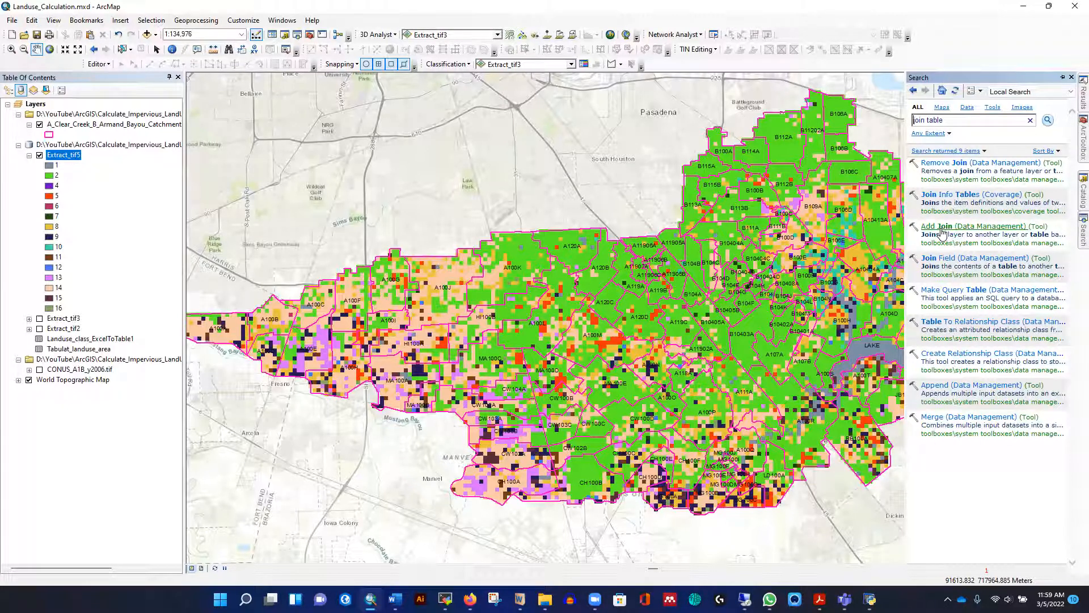
{"action": "left_click", "coordinate": [947, 259]}
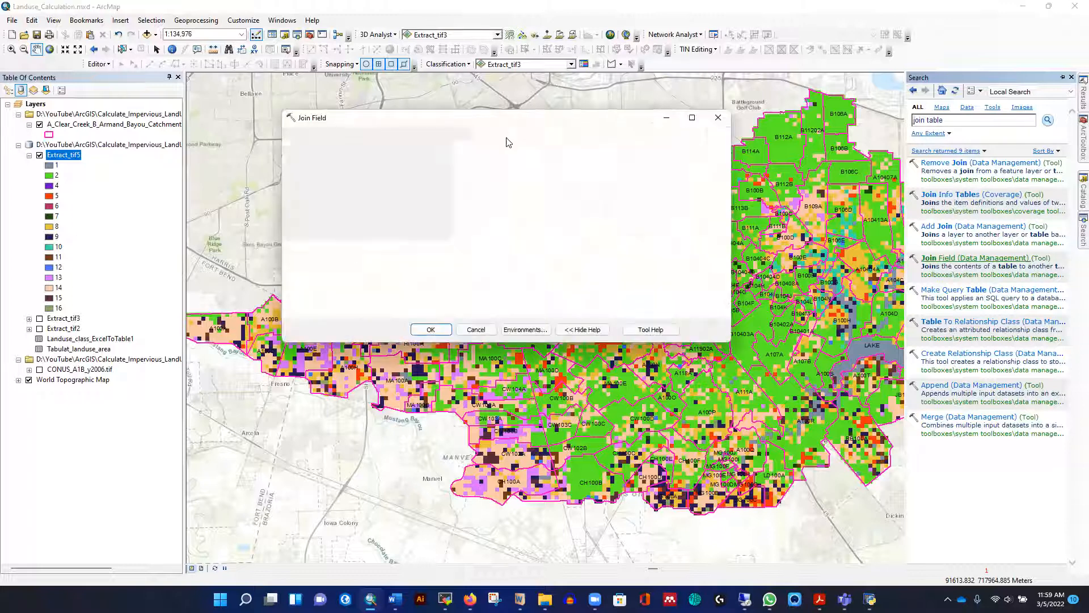
Set up Join Field with input table Extract_tif5, join table Landuse_class_ExcelToTable1, Value as both join fields, and only Type as the transferred field
{"action": "left_click", "coordinate": [572, 150]}
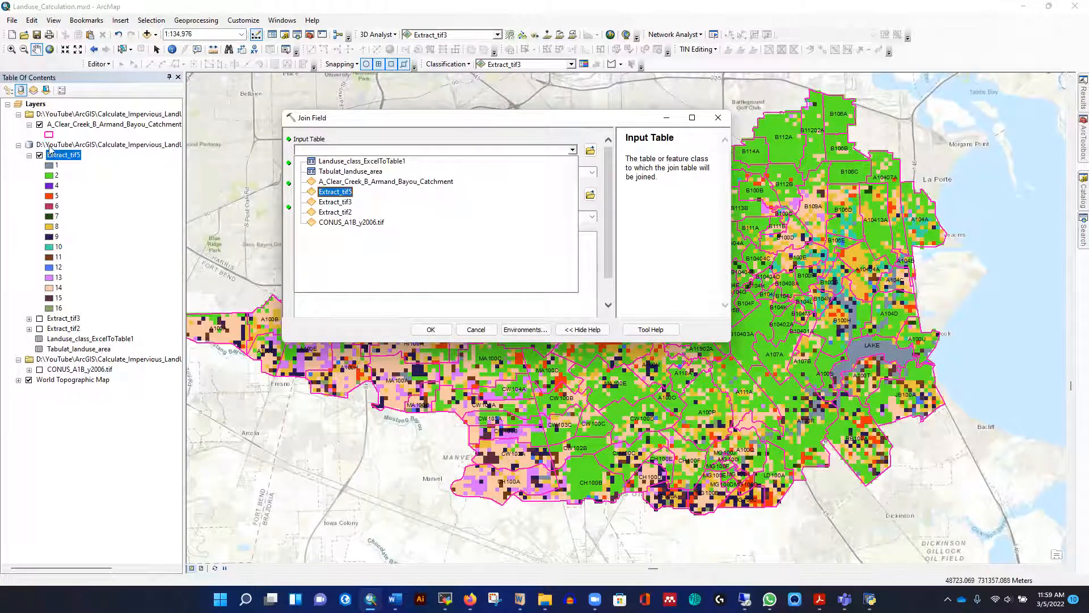
{"action": "left_click", "coordinate": [339, 193]}
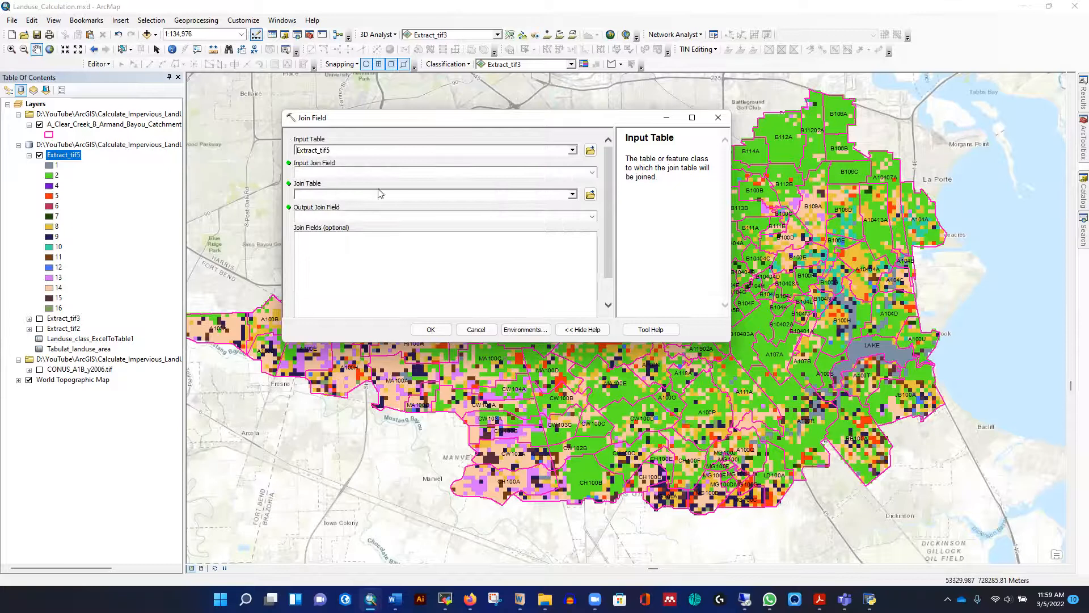
{"action": "left_click", "coordinate": [592, 173]}
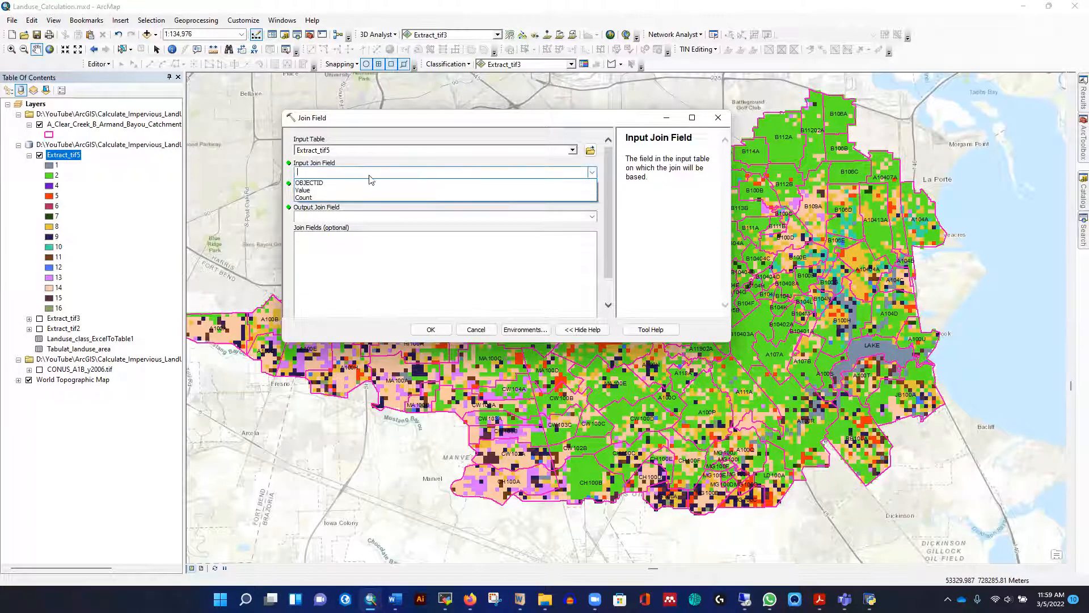
{"action": "left_click", "coordinate": [306, 191]}
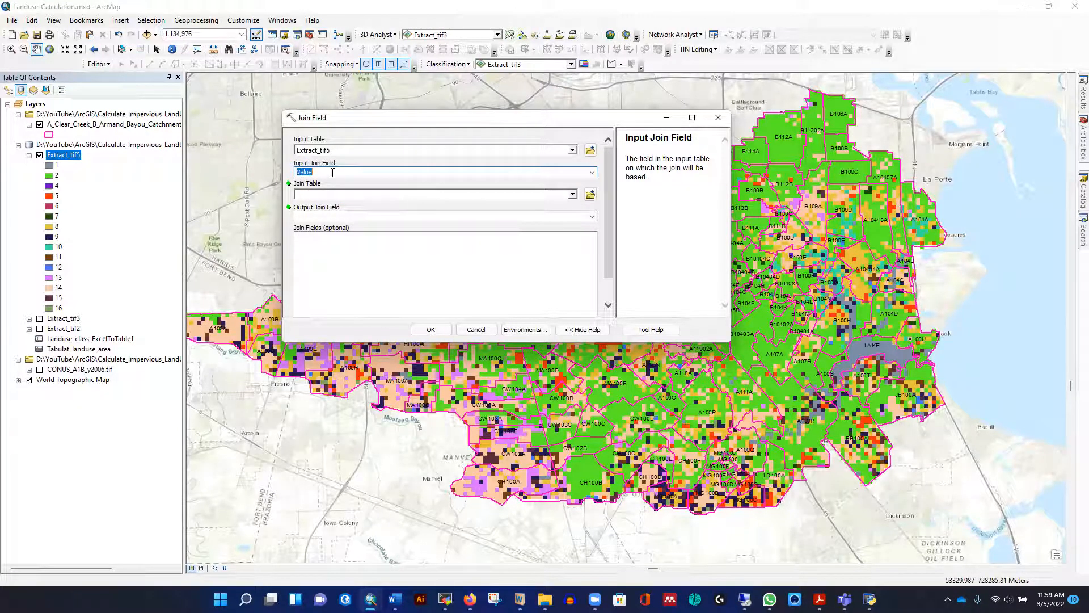
{"action": "left_click", "coordinate": [574, 196]}
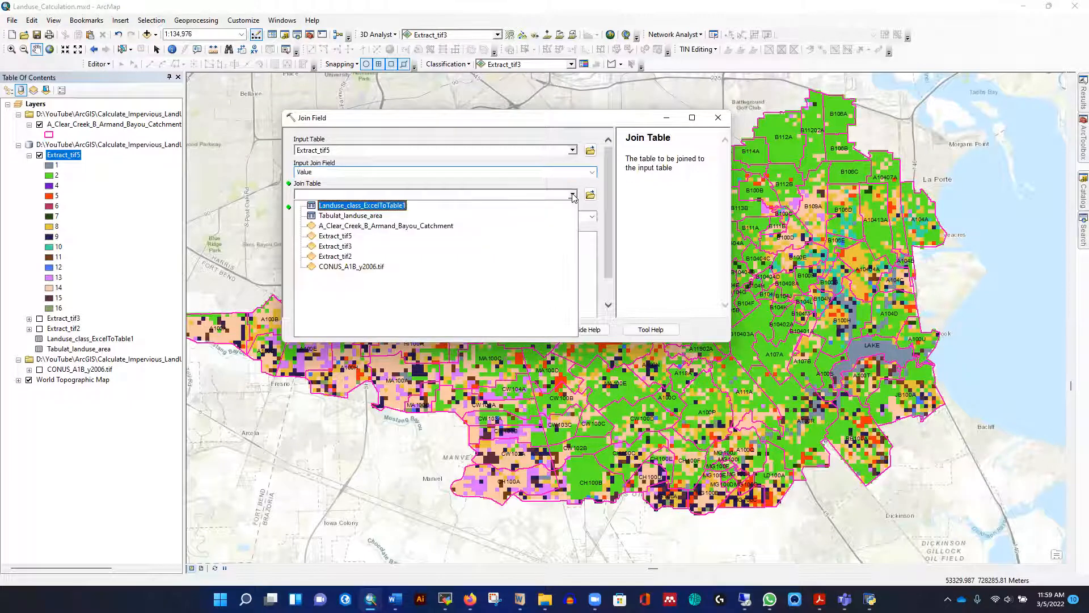
{"action": "left_click", "coordinate": [371, 206]}
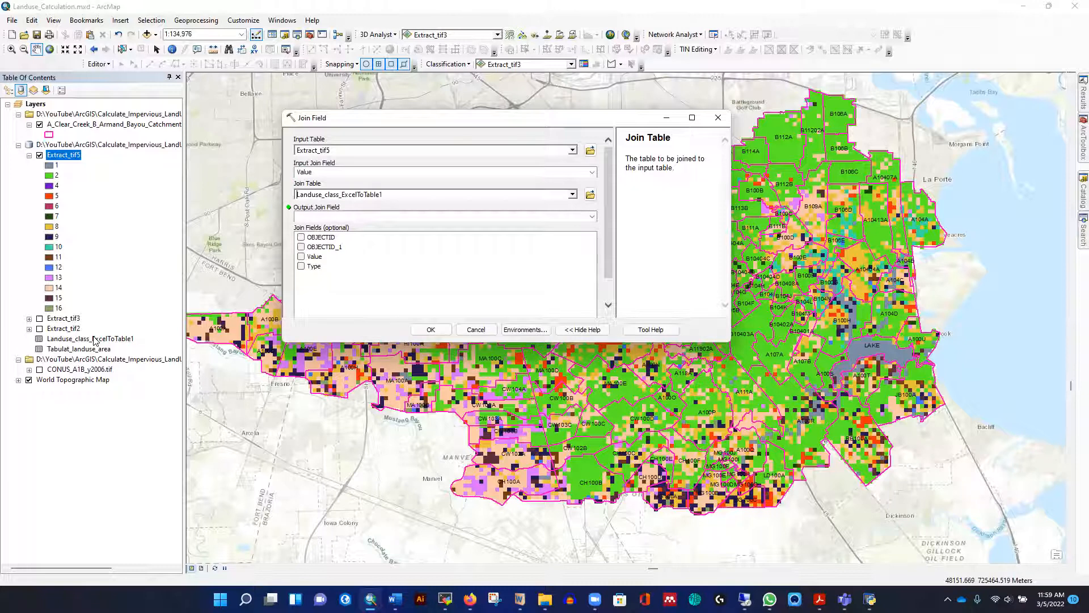
{"action": "left_click", "coordinate": [592, 216]}
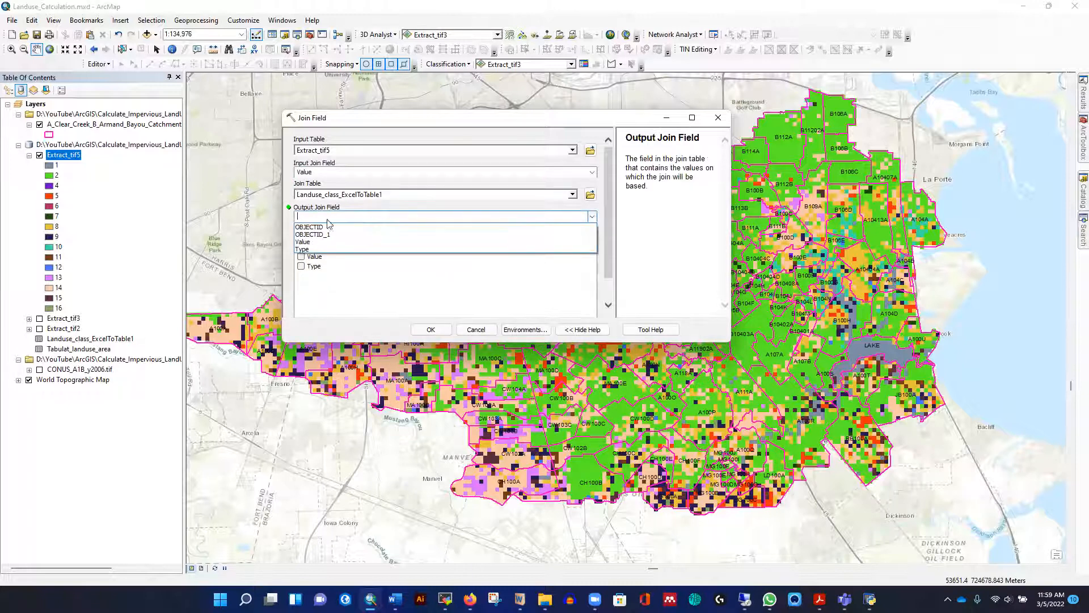
{"action": "left_click", "coordinate": [306, 243]}
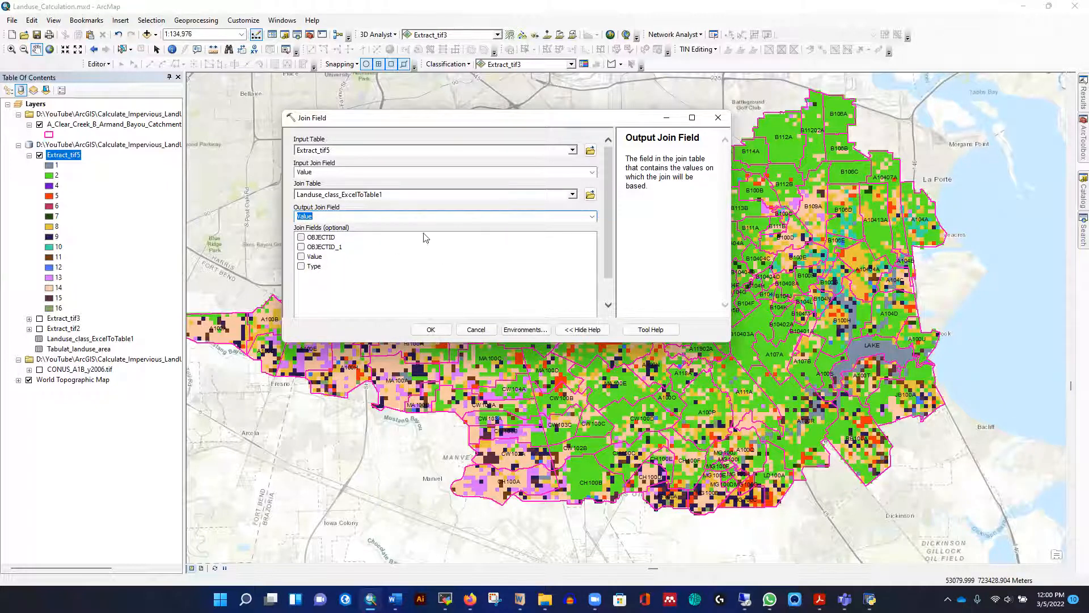
{"action": "left_click", "coordinate": [302, 268]}
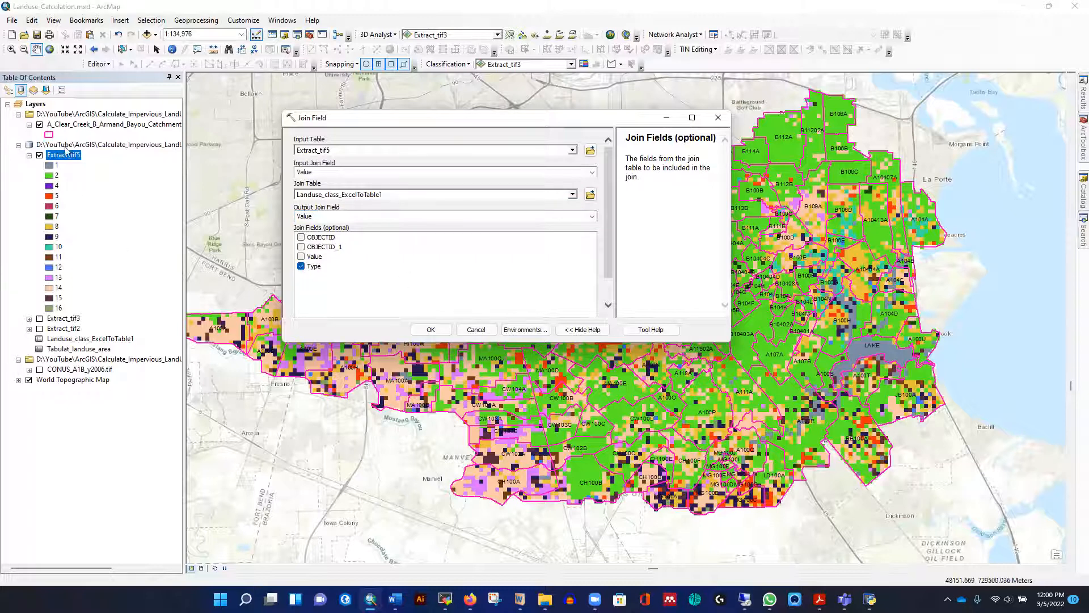
Check the existing fields in Extract_tif5's attribute table and run the Join Field tool to add Type
{"action": "right_click", "coordinate": [66, 153]}
{"action": "left_click", "coordinate": [106, 190]}
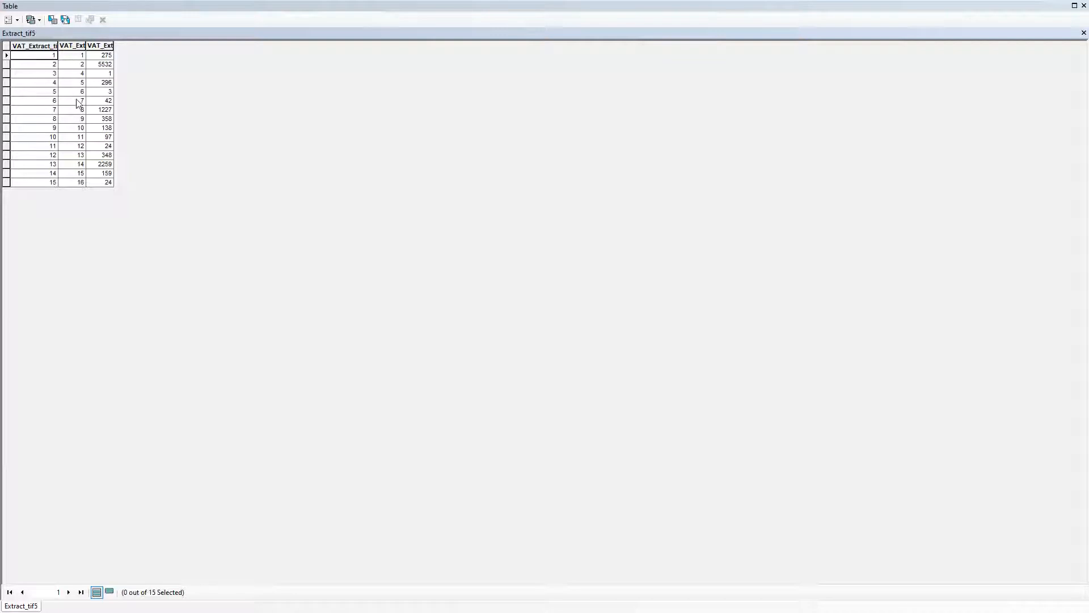
{"action": "left_click", "coordinate": [1083, 33]}
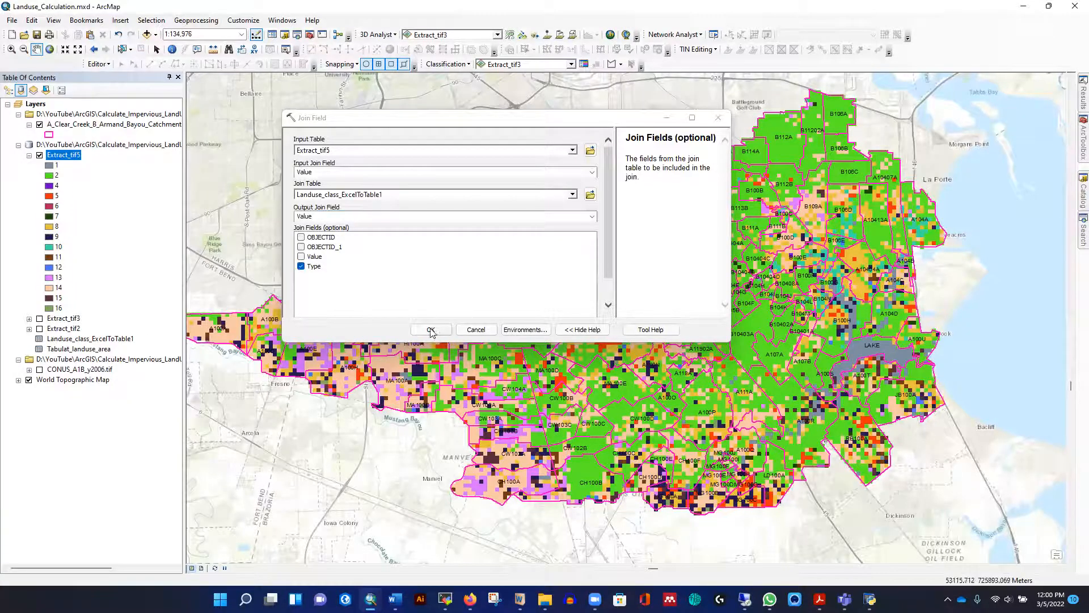
{"action": "left_click", "coordinate": [431, 330]}
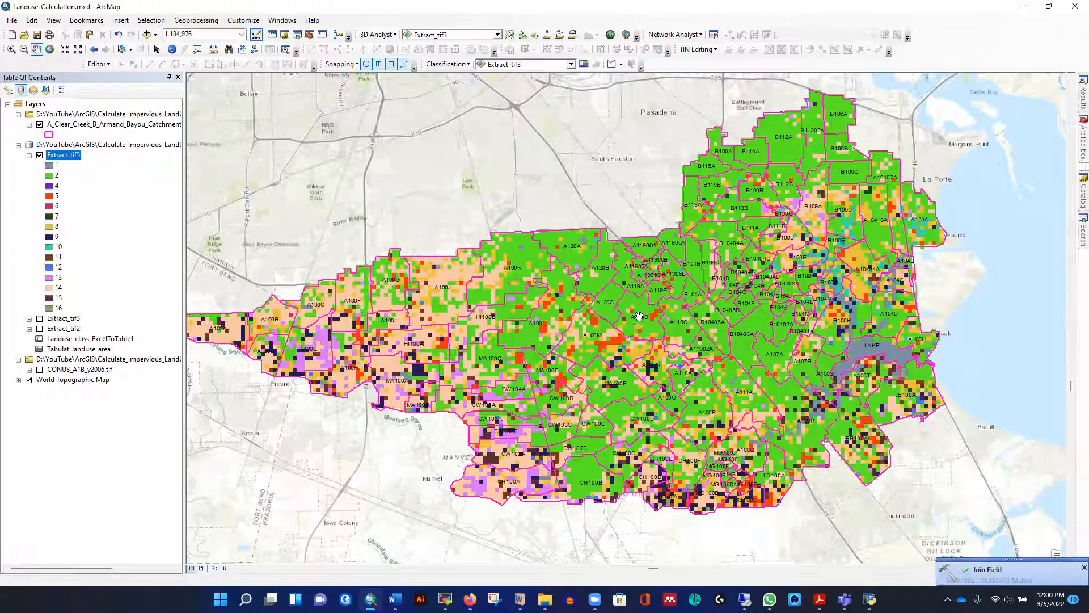
Examine the land-use class names beside the value and count fields in Extract_tif5's attribute table
{"action": "right_click", "coordinate": [63, 158]}
{"action": "left_click", "coordinate": [105, 185]}
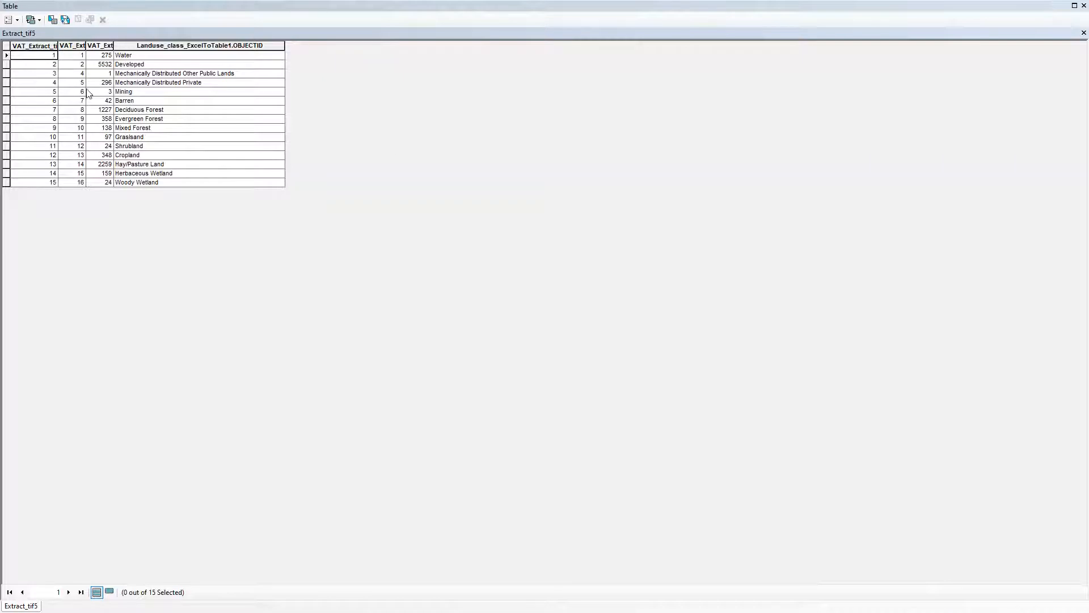
{"action": "left_click", "coordinate": [1073, 36]}
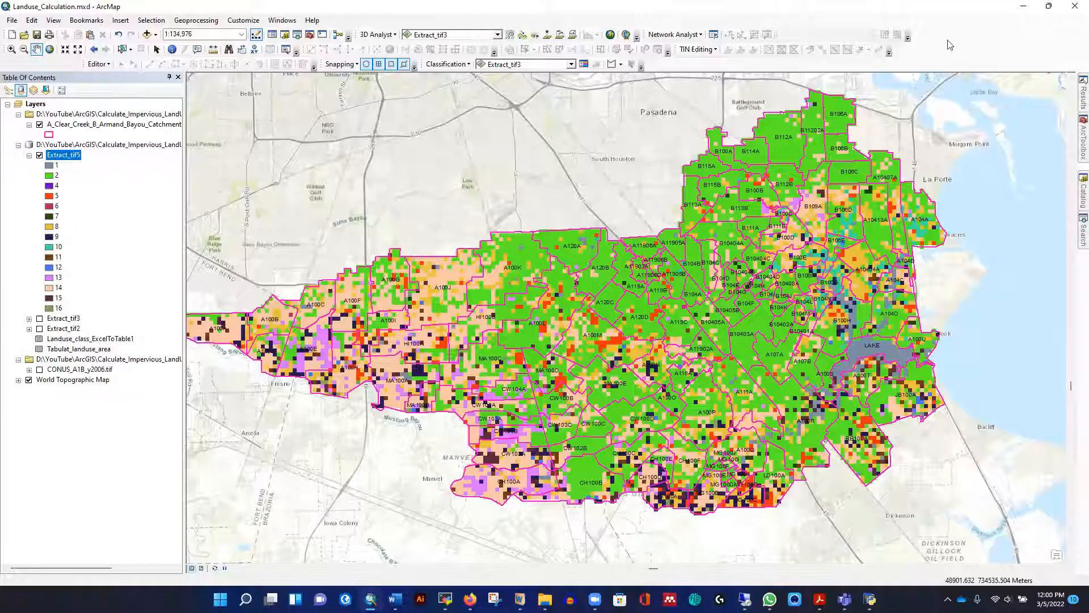
{"action": "right_click", "coordinate": [66, 156]}
{"action": "left_click", "coordinate": [104, 182]}
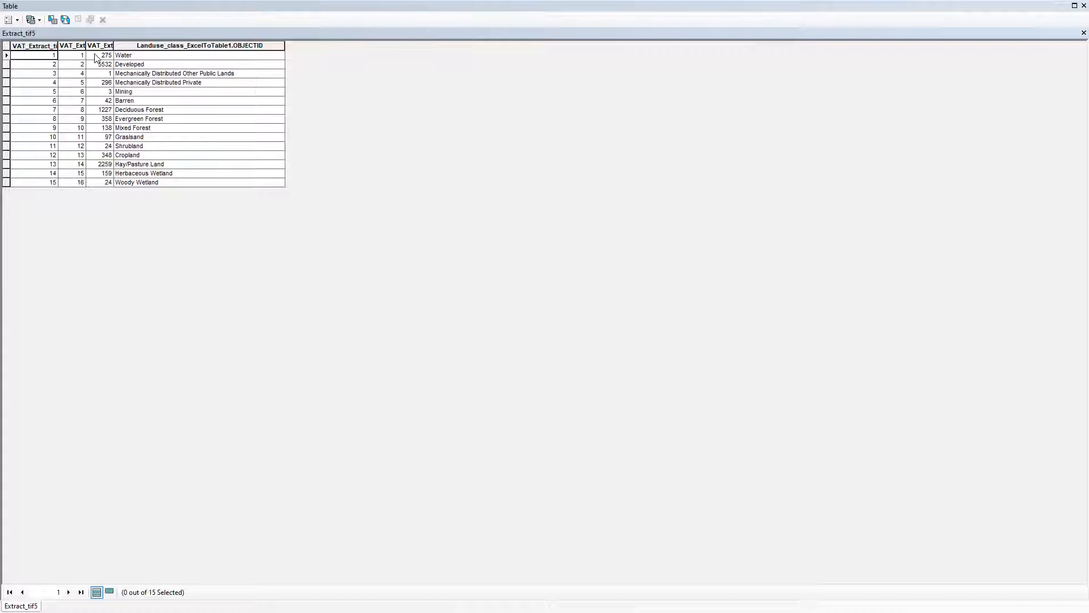
{"action": "left_click", "coordinate": [139, 56]}
{"action": "left_click", "coordinate": [154, 64]}
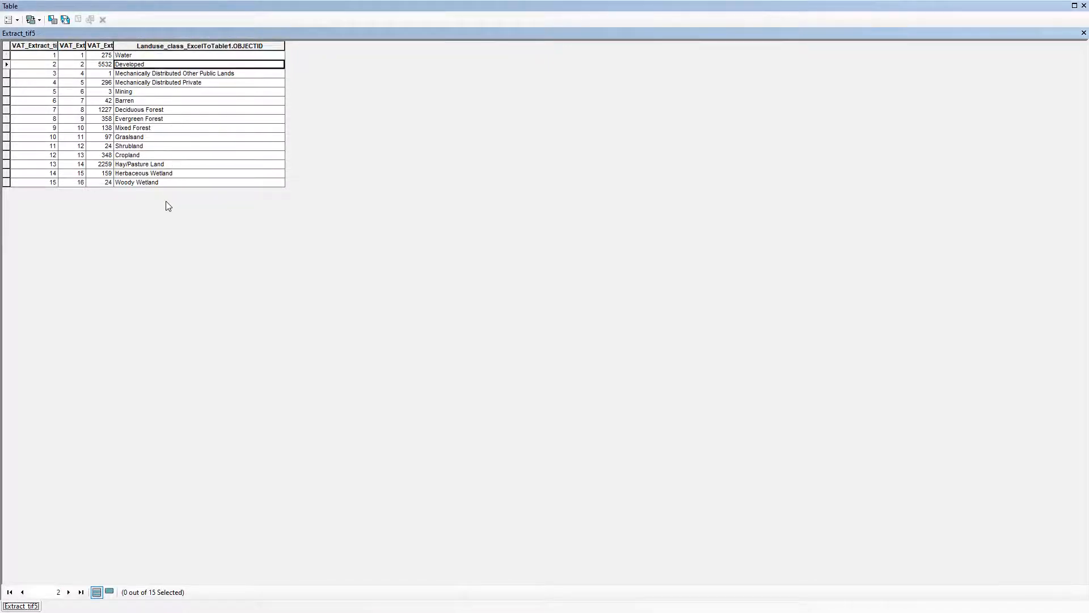
{"action": "left_click", "coordinate": [1084, 33]}
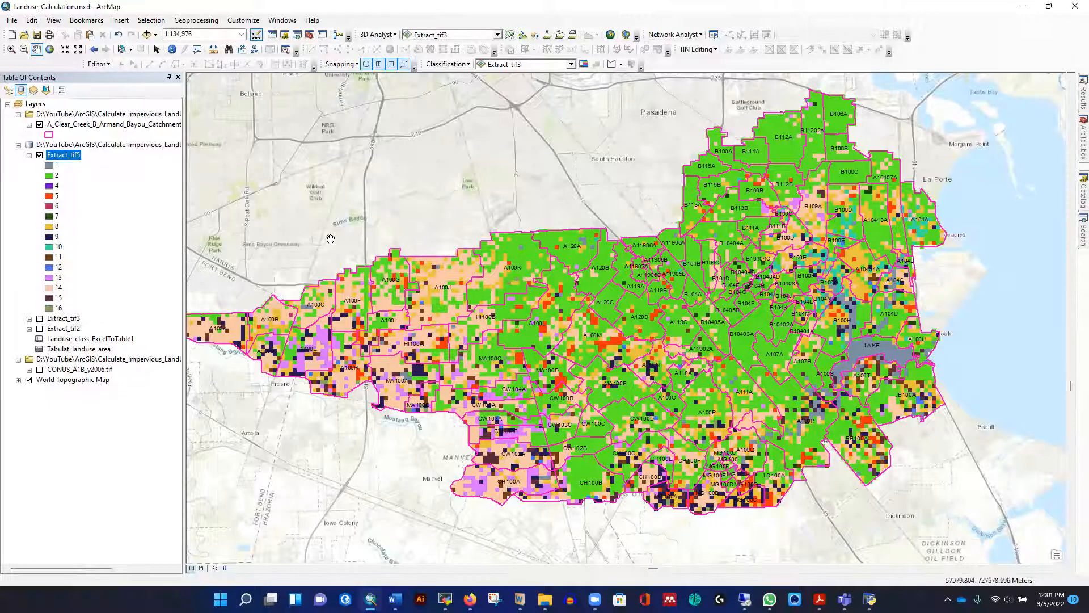
Open the Zonal Tabulate Area tool and set A_Clear_Creek_B_Armand_Bayou_Catchment as the zone data, with SUBBASIN as the zone field
{"action": "mouse_move", "coordinate": [1082, 145]}
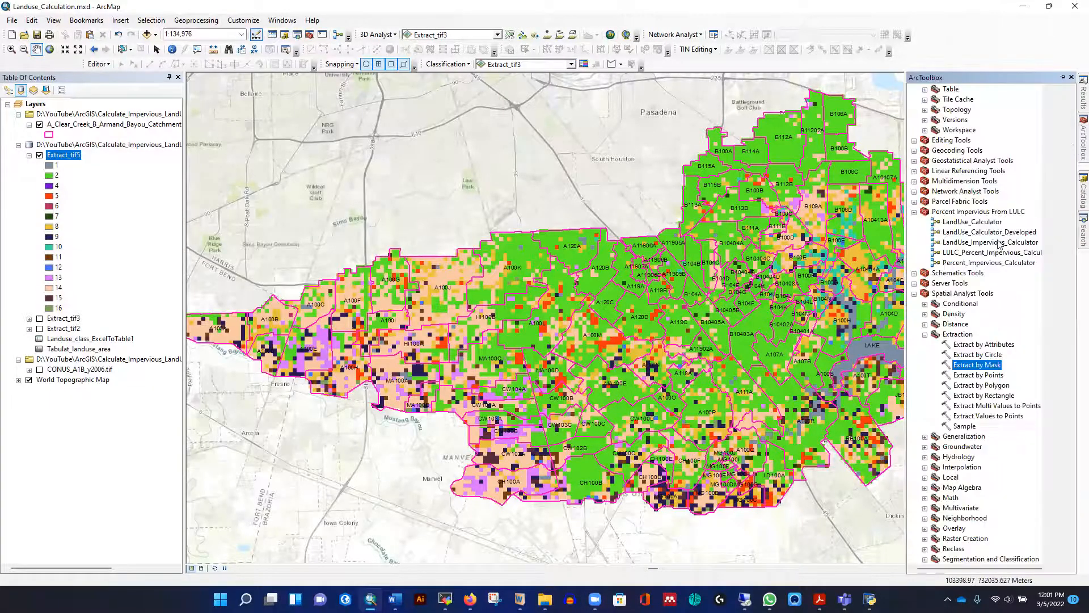
{"action": "scroll", "coordinate": [1010, 361], "scroll_direction": "down", "scroll_amount": 2}
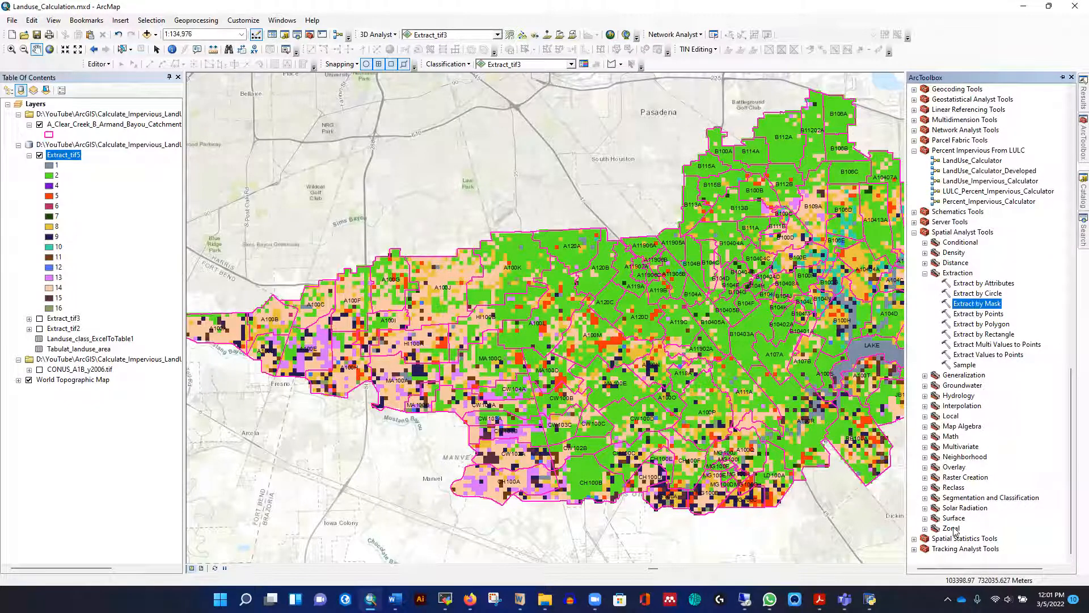
{"action": "left_click", "coordinate": [925, 529]}
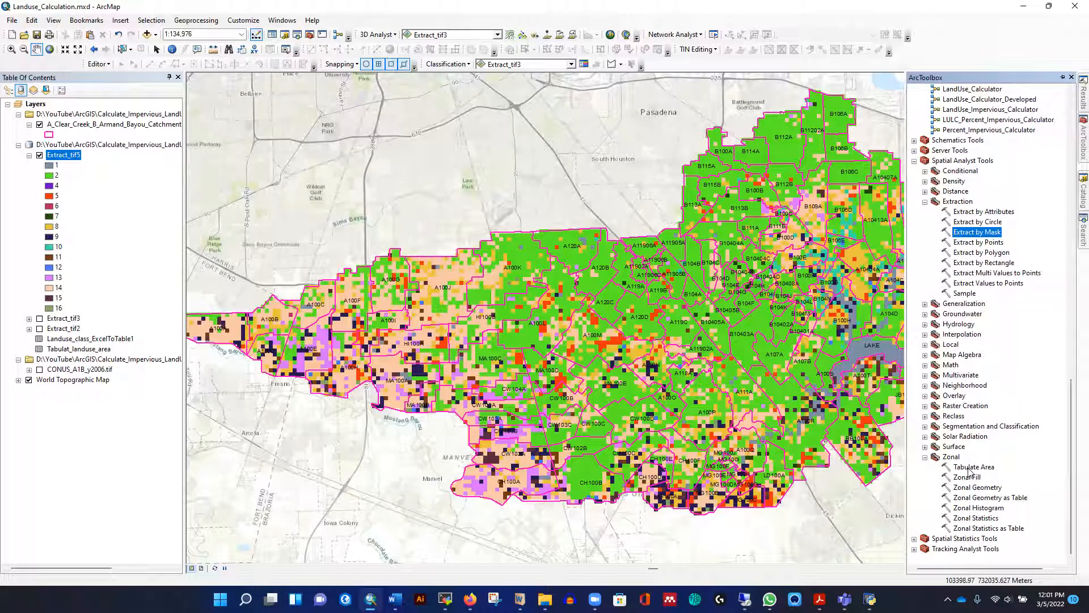
{"action": "double_click", "coordinate": [970, 467]}
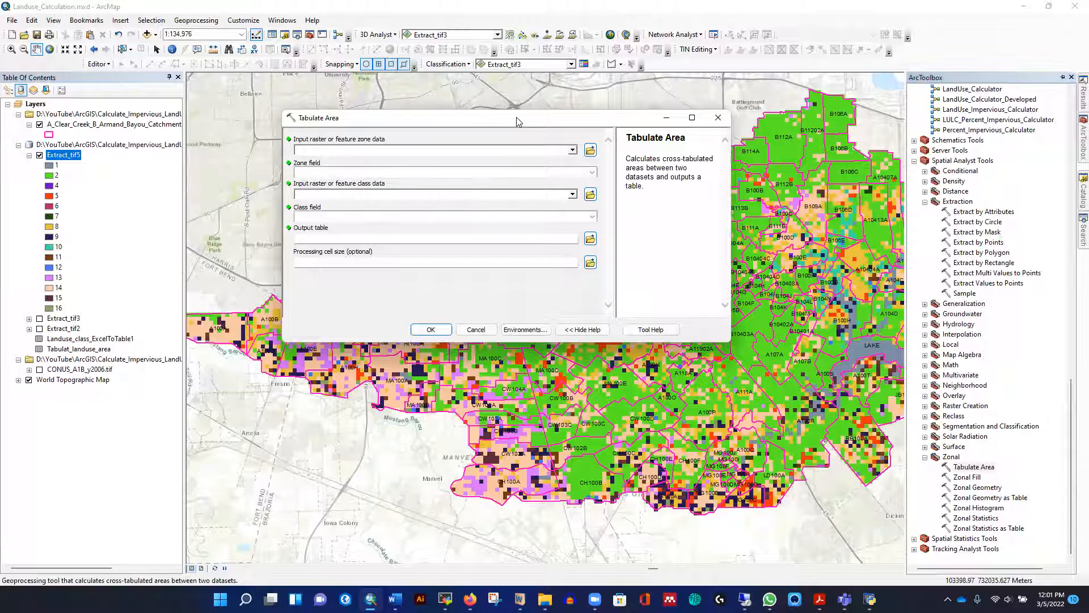
{"action": "left_click_drag", "start_coordinate": [516, 121], "coordinate": [537, 109]}
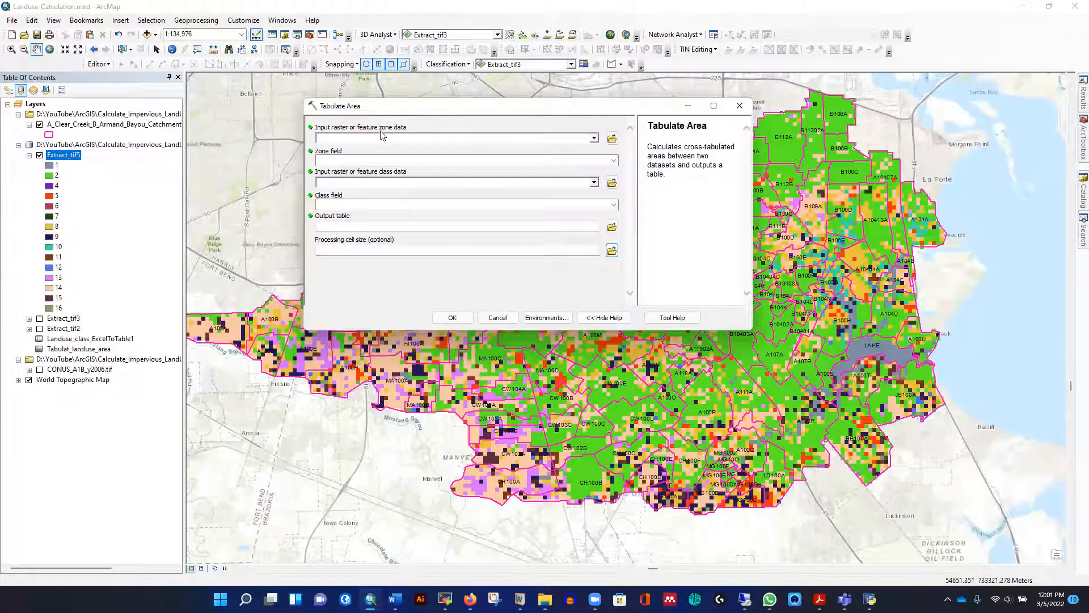
{"action": "left_click", "coordinate": [594, 138]}
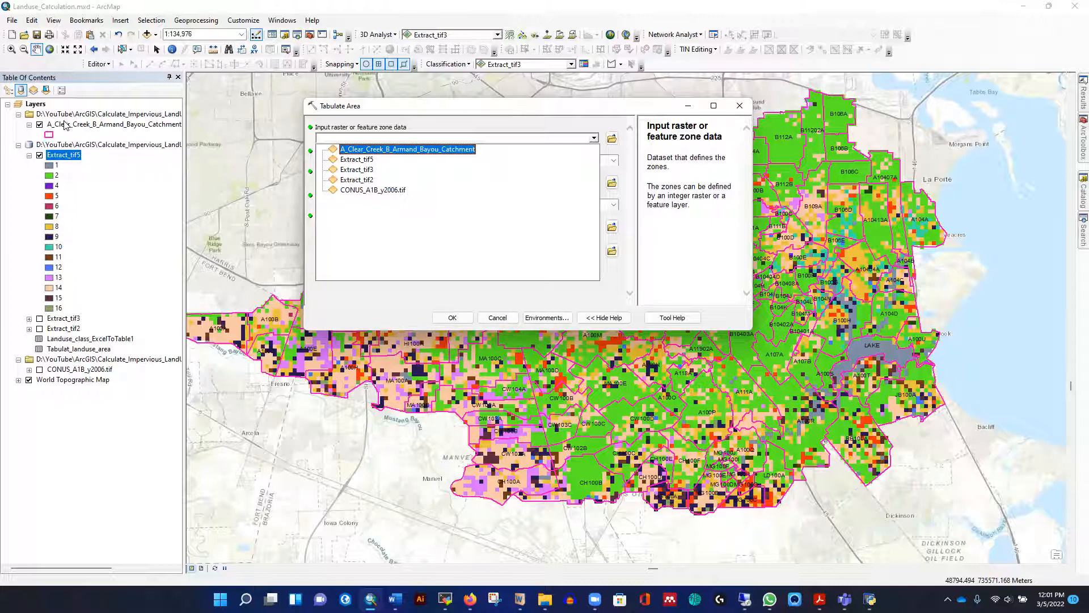
{"action": "left_click", "coordinate": [392, 148]}
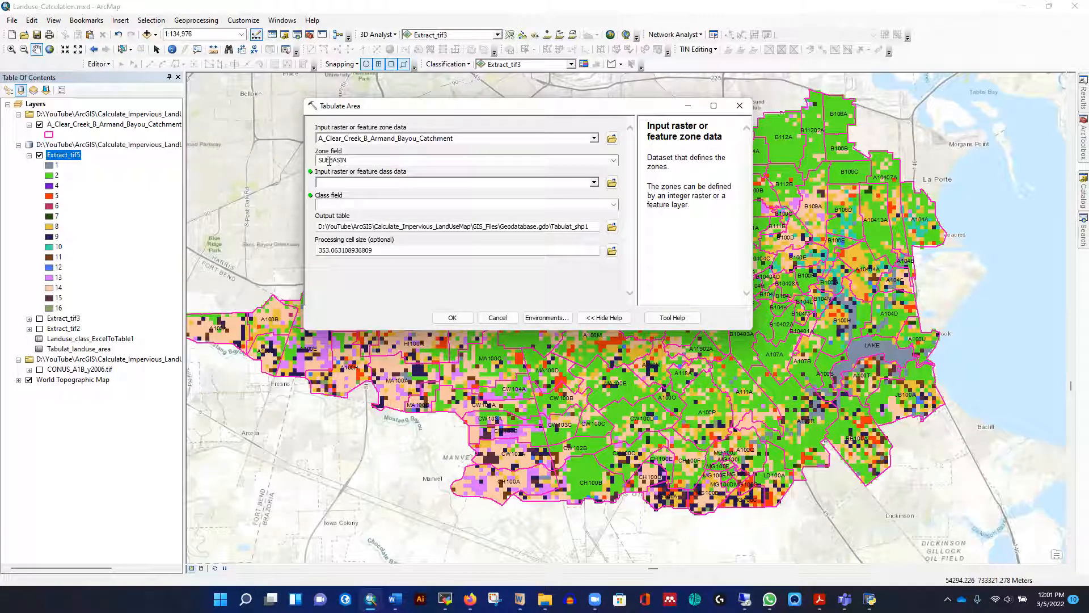
Check the SUBBASIN field in the catchment layer's attribute table
{"action": "right_click", "coordinate": [68, 124]}
{"action": "left_click", "coordinate": [104, 157]}
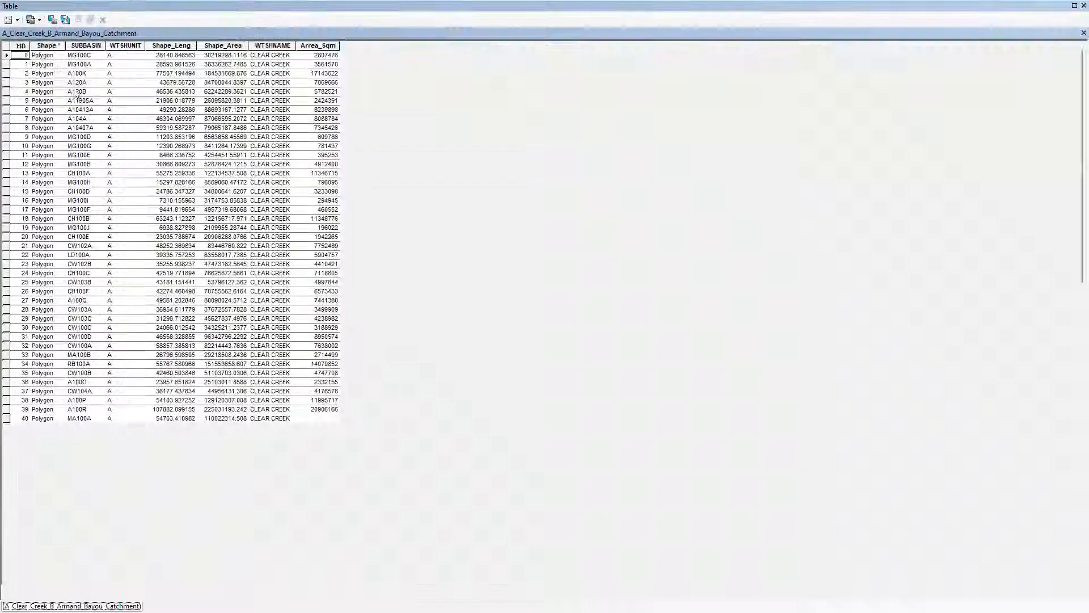
{"action": "left_click", "coordinate": [83, 48]}
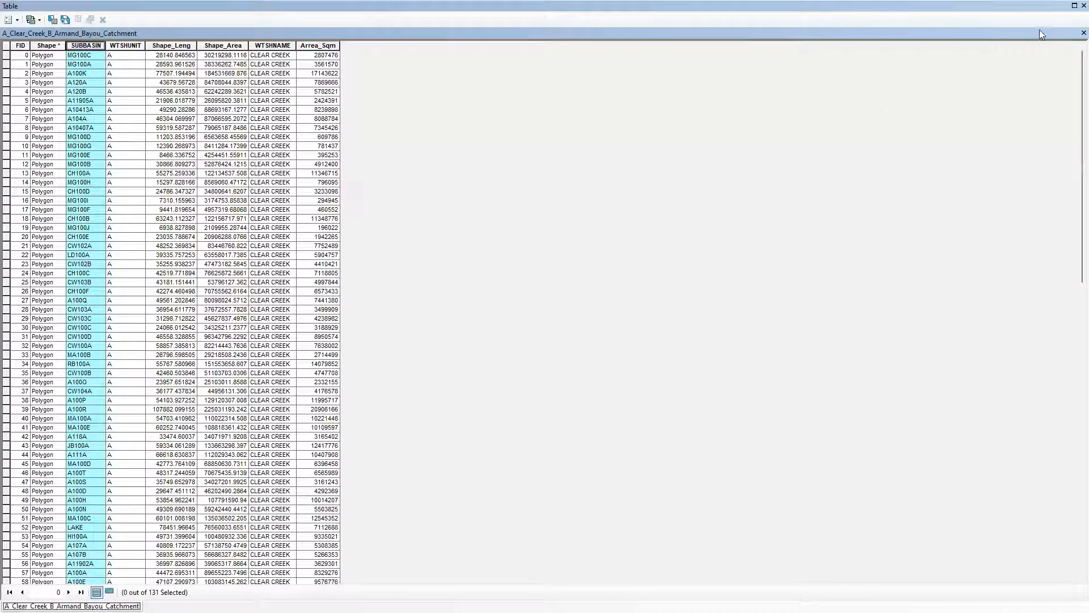
{"action": "left_click", "coordinate": [1083, 6]}
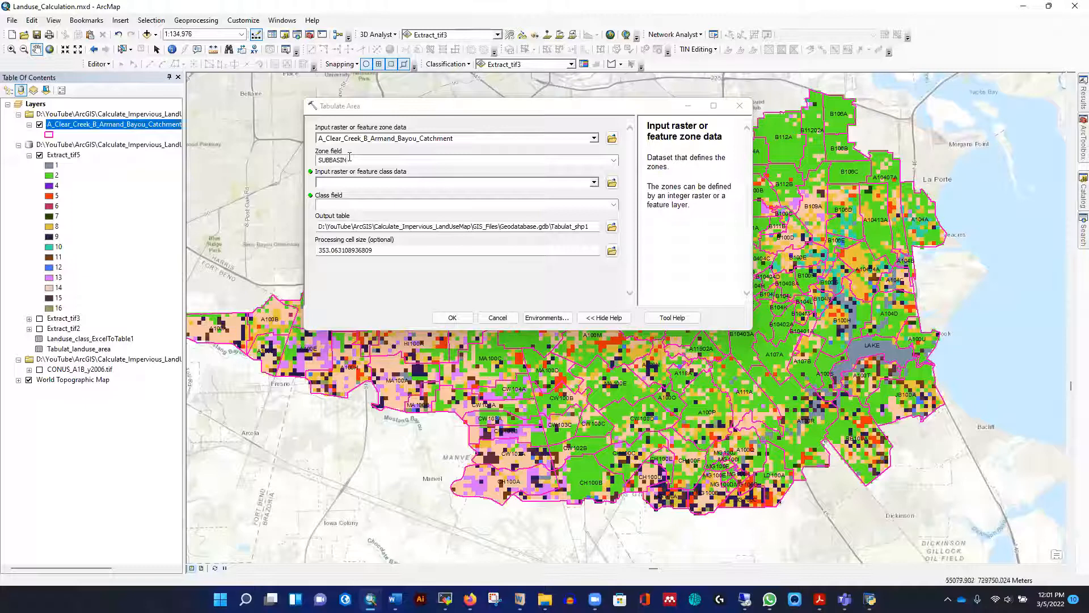
Set Extract_tif5 as the class data with Type as the class field, and run Tabulate Area to the output table Tabulat_shp1
{"action": "left_click", "coordinate": [594, 182]}
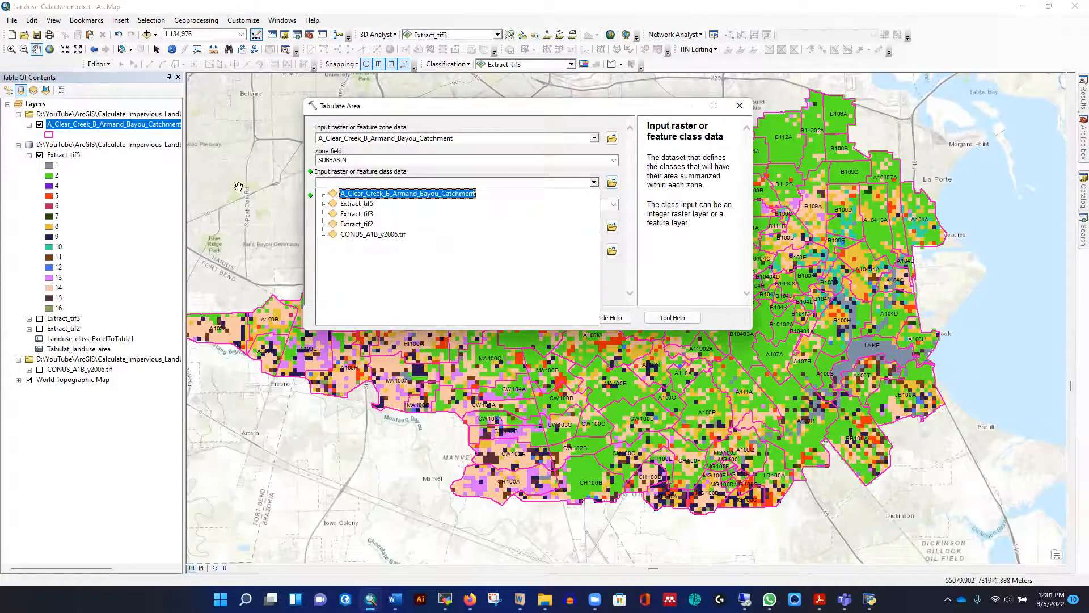
{"action": "left_click", "coordinate": [368, 204]}
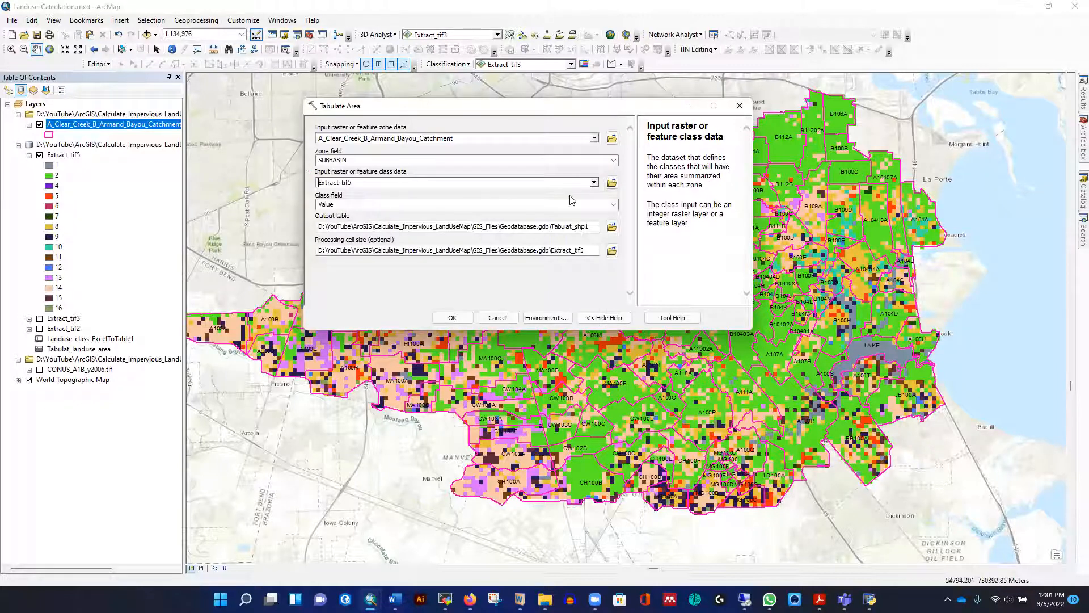
{"action": "left_click", "coordinate": [613, 204]}
{"action": "left_click", "coordinate": [326, 222]}
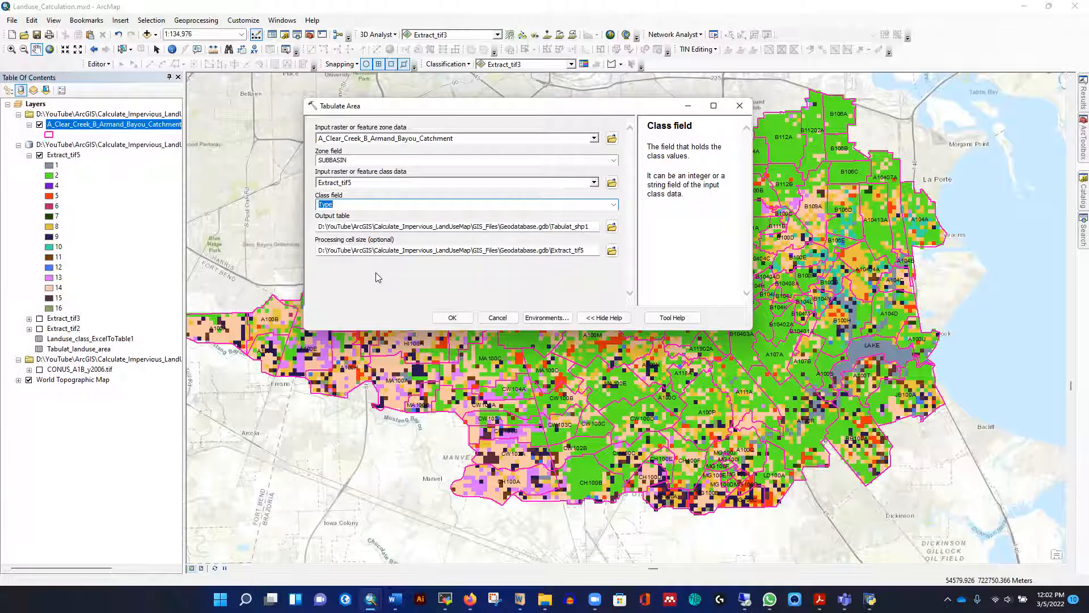
{"action": "left_click", "coordinate": [592, 227]}
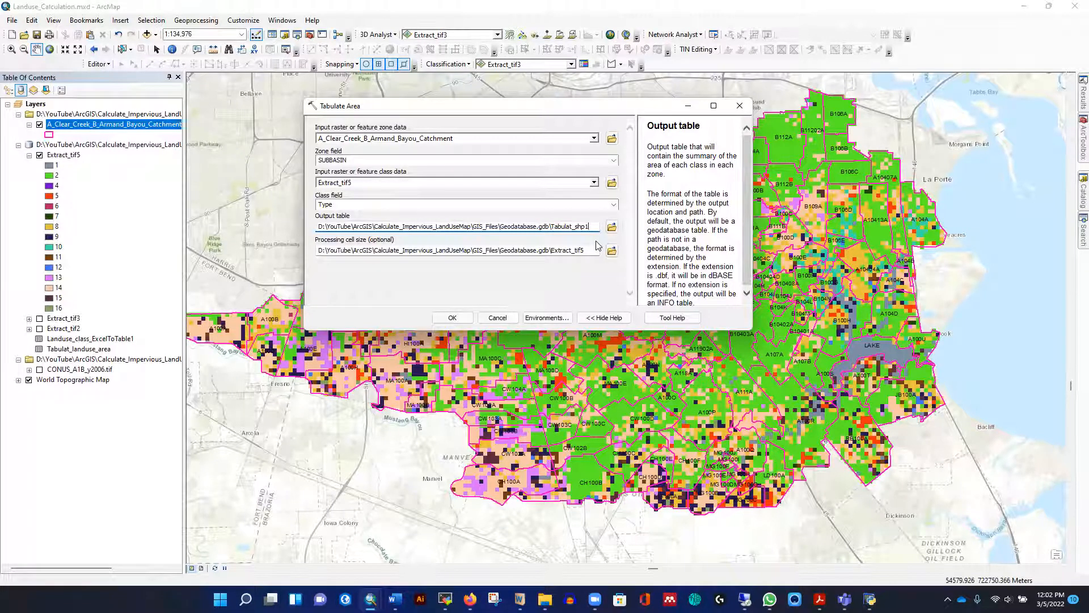
{"action": "left_click", "coordinate": [457, 318]}
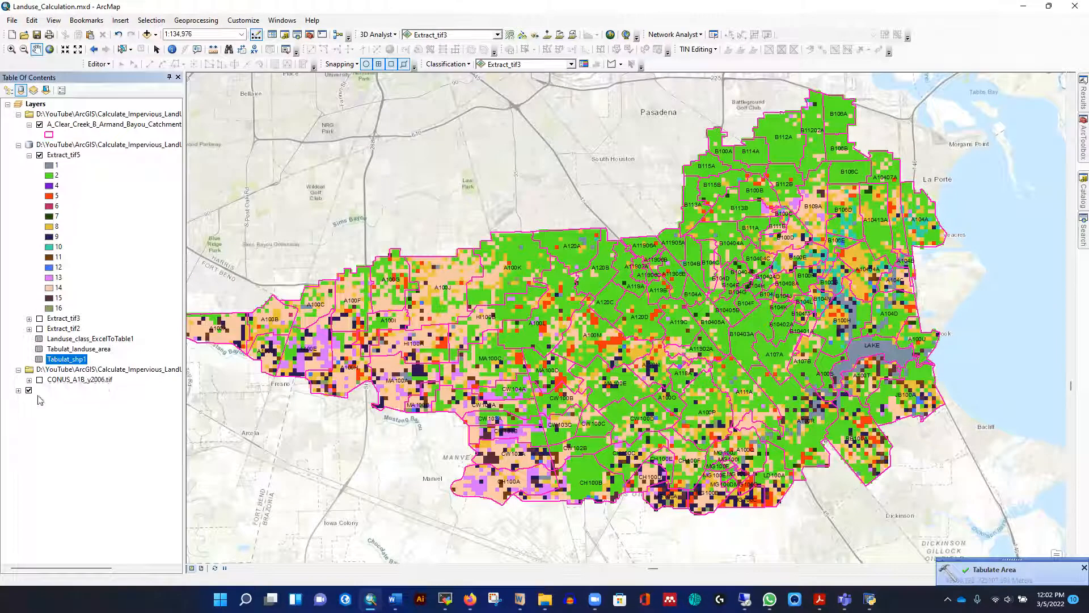
Open the Tabulat_shp1 table and examine the subbasins and their area columns from WATER through MECHANICALLY_DISTRIBUTED_PRIVATE
{"action": "right_click", "coordinate": [66, 362]}
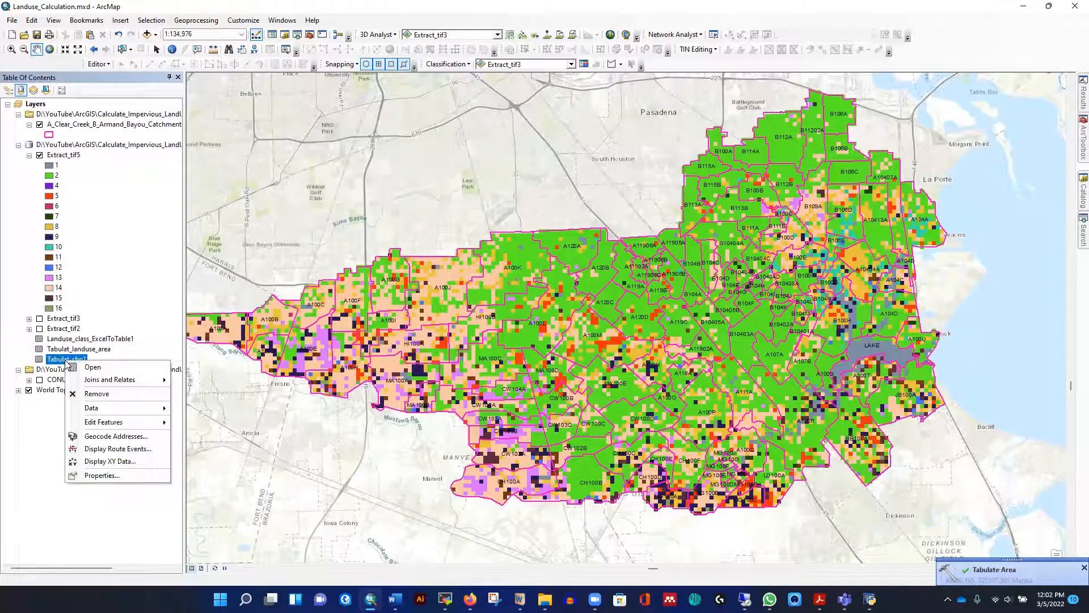
{"action": "left_click", "coordinate": [103, 369]}
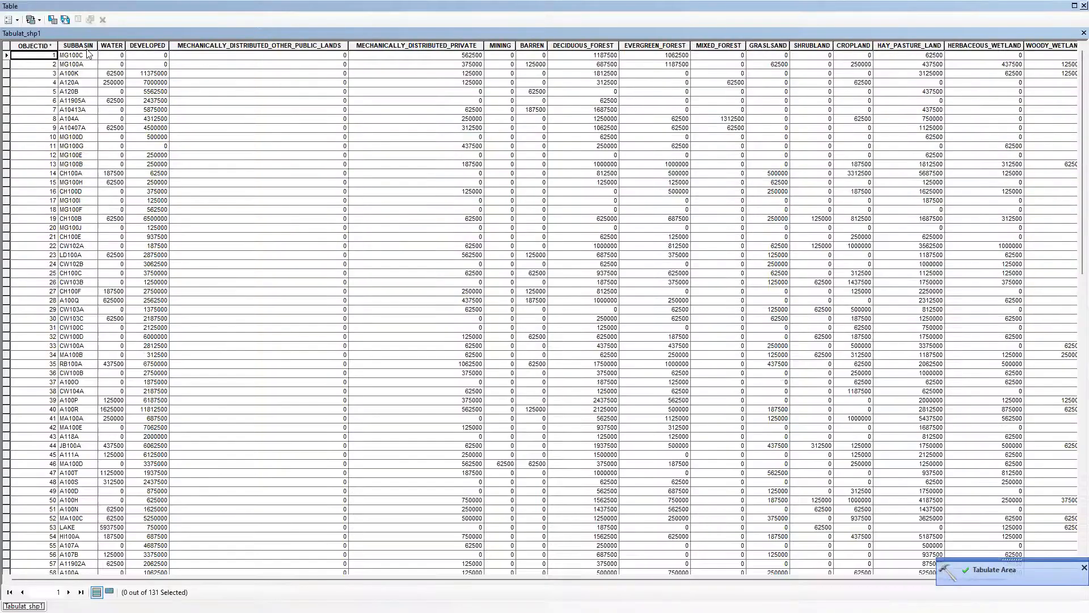
{"action": "left_click", "coordinate": [83, 45]}
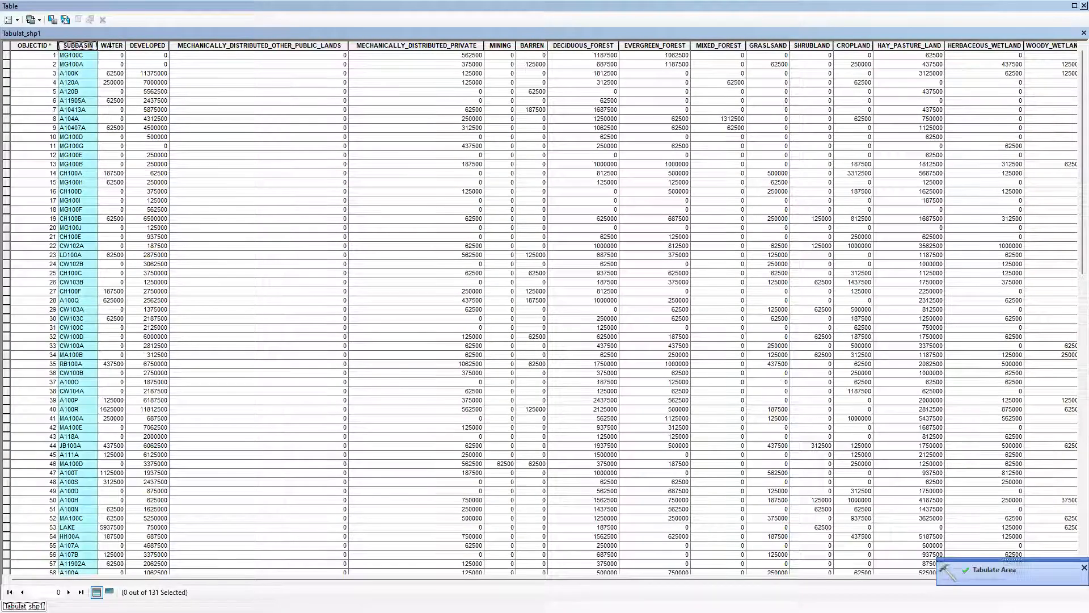
{"action": "left_click", "coordinate": [113, 46]}
{"action": "left_click", "coordinate": [205, 72]}
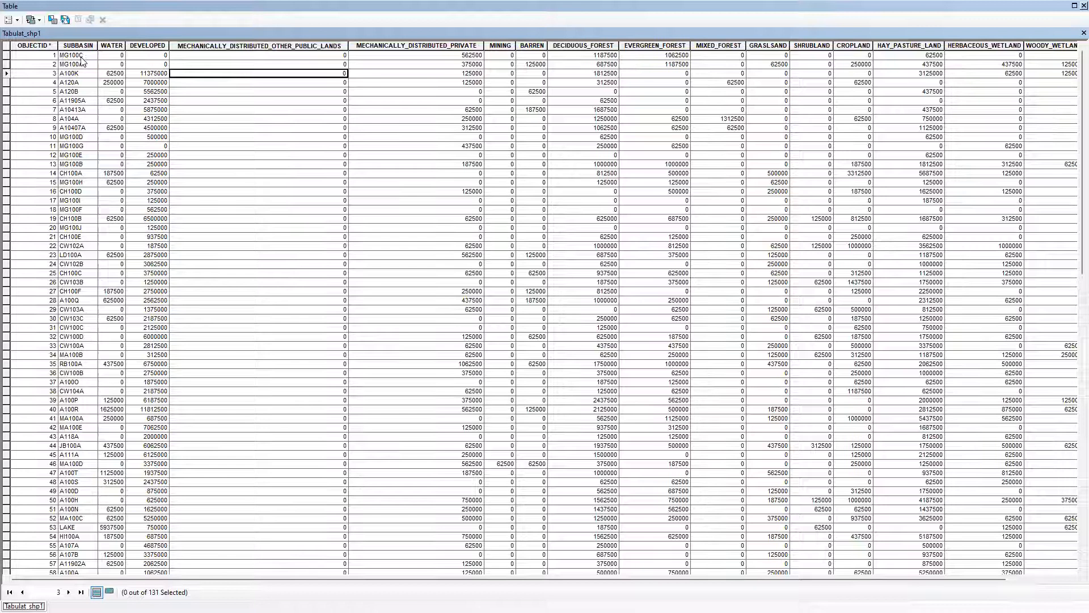
{"action": "left_click", "coordinate": [80, 55]}
{"action": "left_click", "coordinate": [113, 58]}
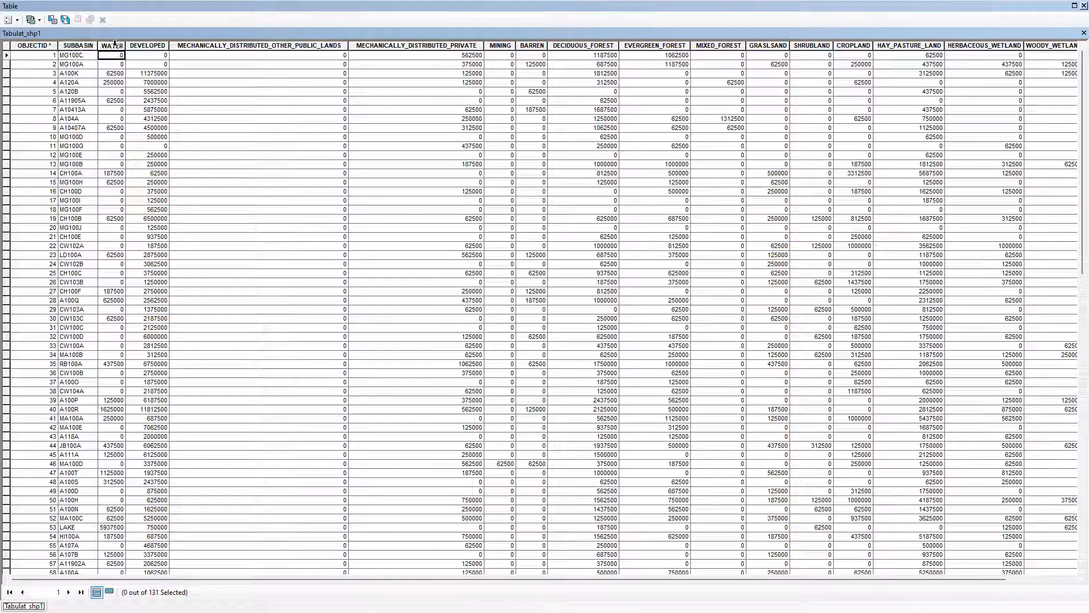
{"action": "left_click", "coordinate": [145, 55]}
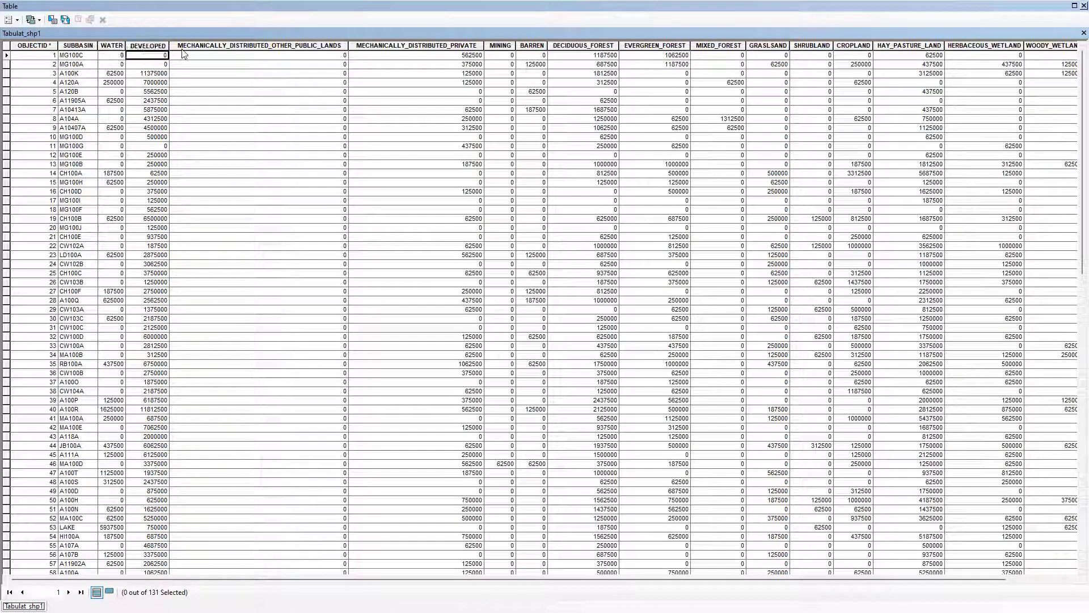
{"action": "left_click", "coordinate": [225, 59]}
{"action": "left_click", "coordinate": [398, 57]}
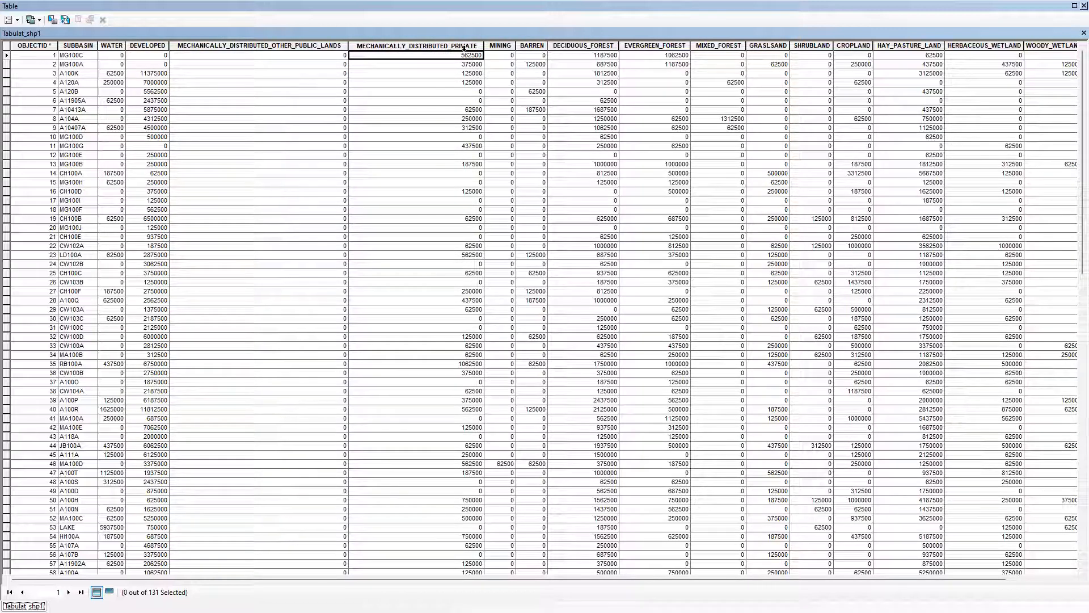
{"action": "key", "text": "Down"}
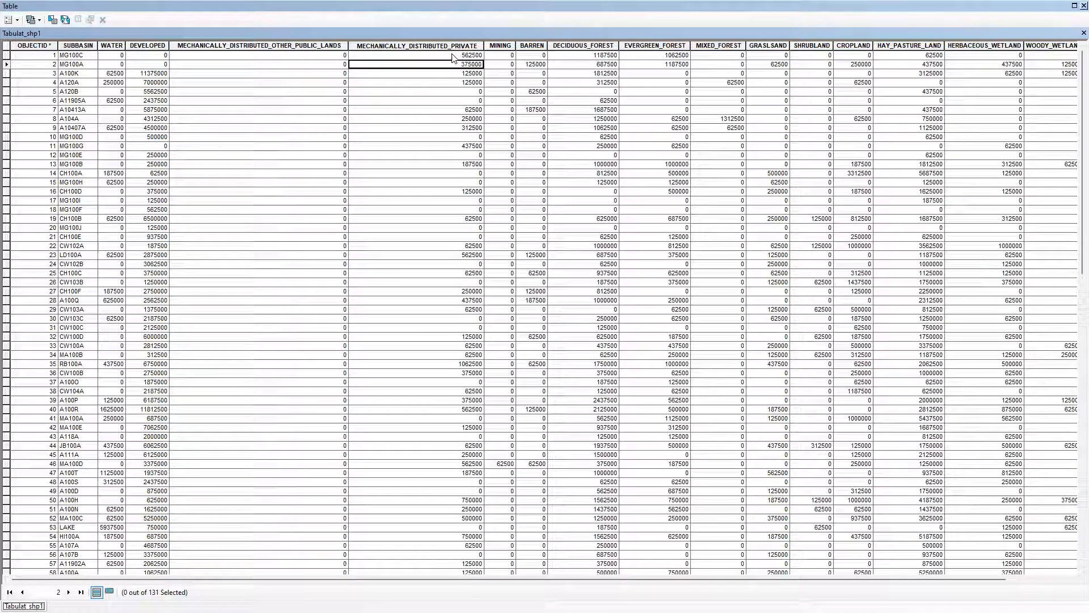
{"action": "left_click", "coordinate": [452, 57]}
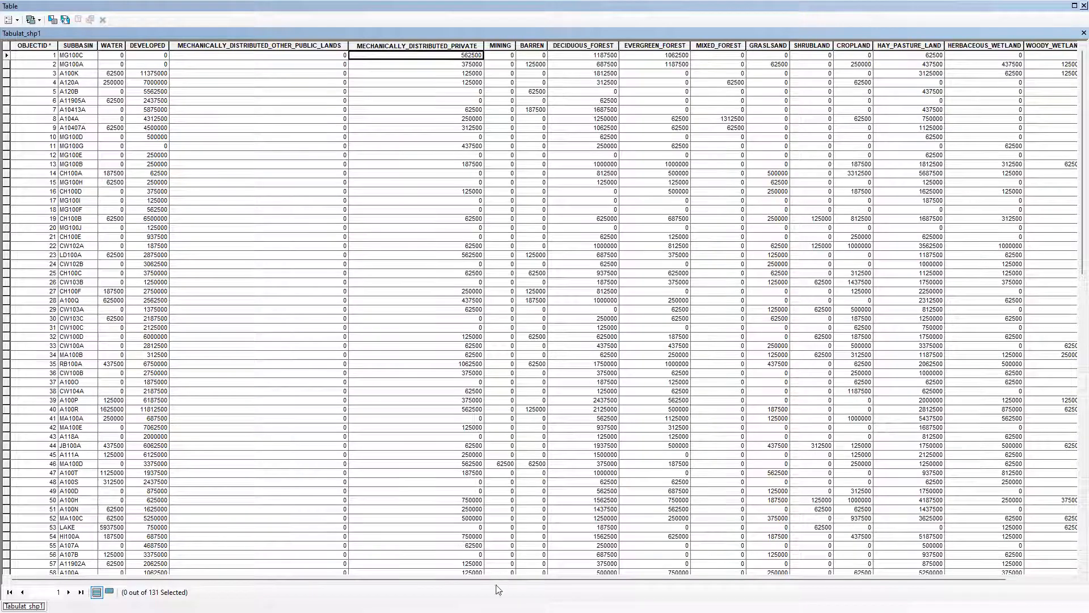
Examine the remaining land-use area columns through WOODY_WETLAND and compare the full range of classes for each subbasin
{"action": "left_click_drag", "start_coordinate": [500, 580], "coordinate": [568, 587]}
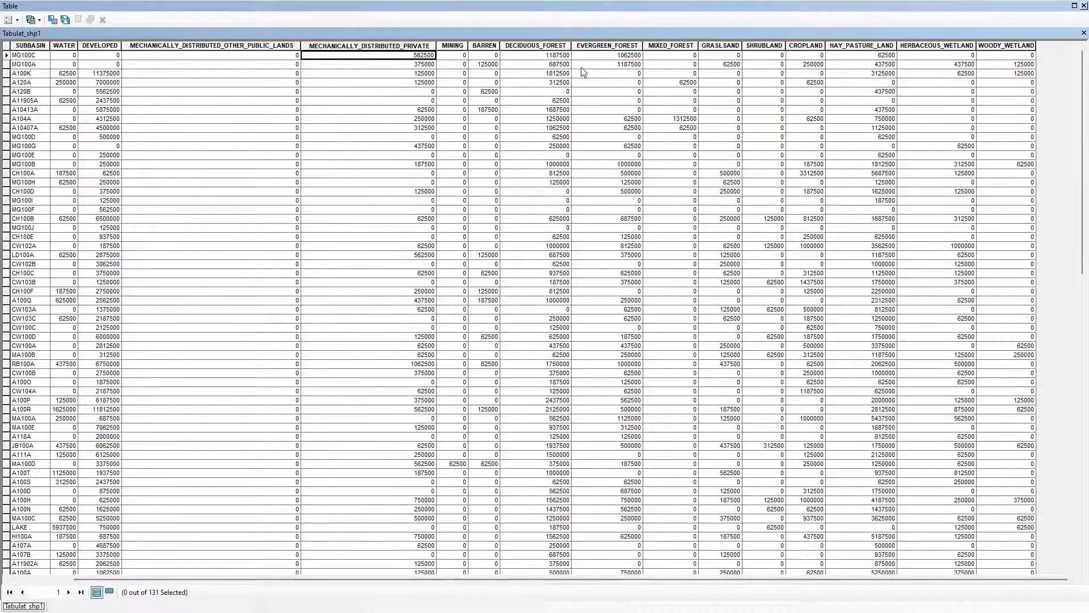
{"action": "left_click", "coordinate": [1026, 54]}
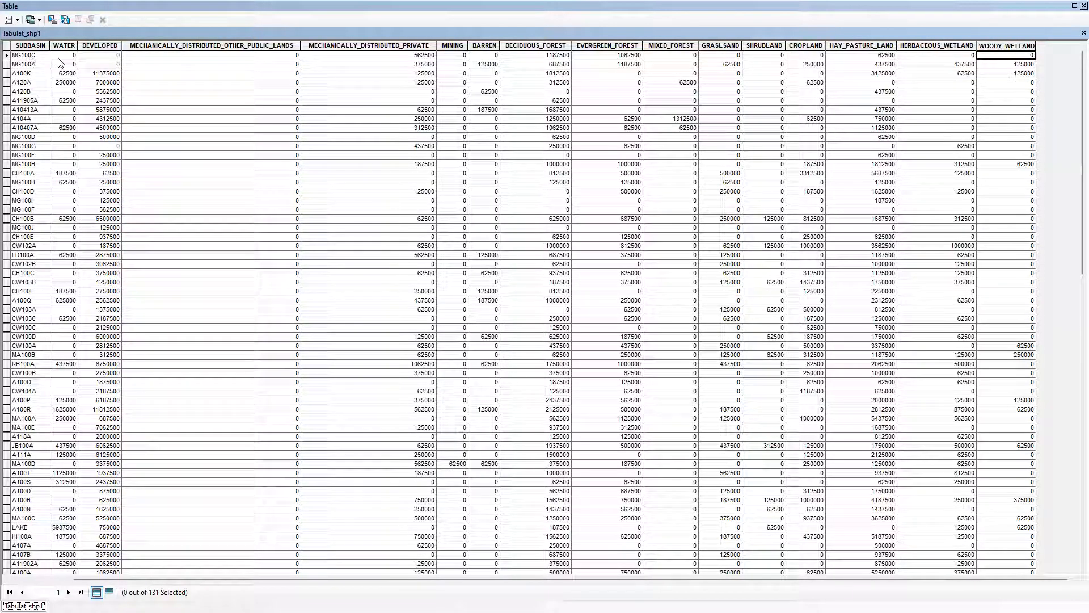
{"action": "left_click", "coordinate": [485, 56]}
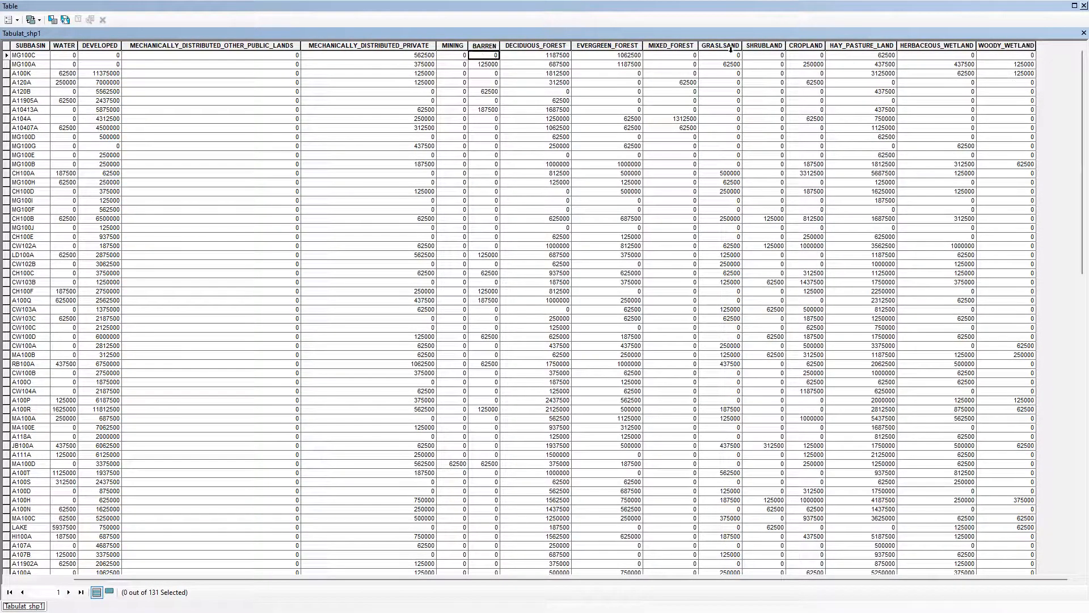
{"action": "left_click", "coordinate": [1019, 57]}
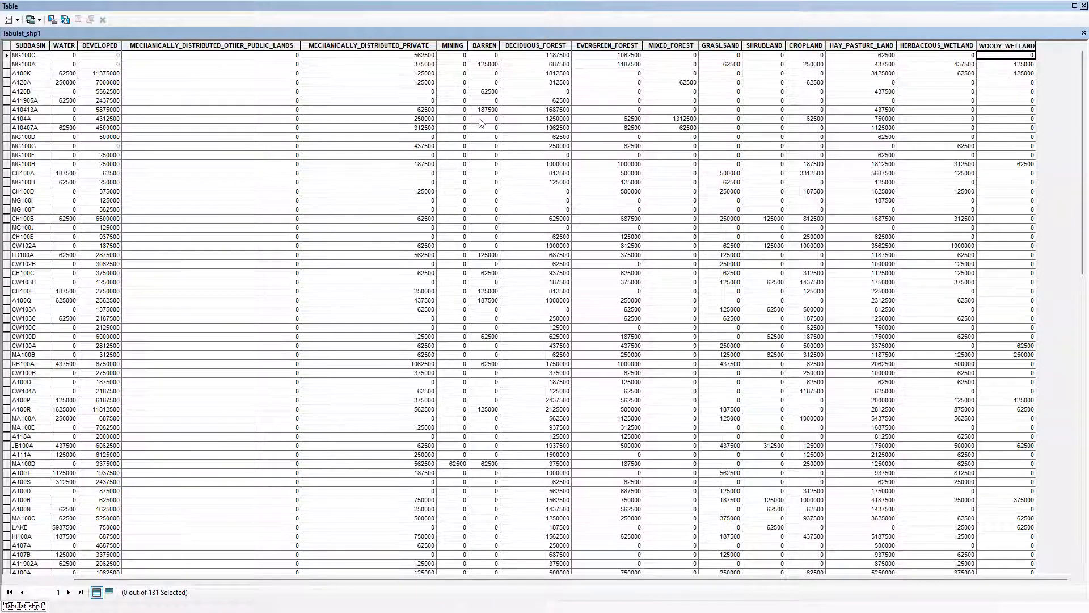
{"action": "left_click", "coordinate": [521, 129]}
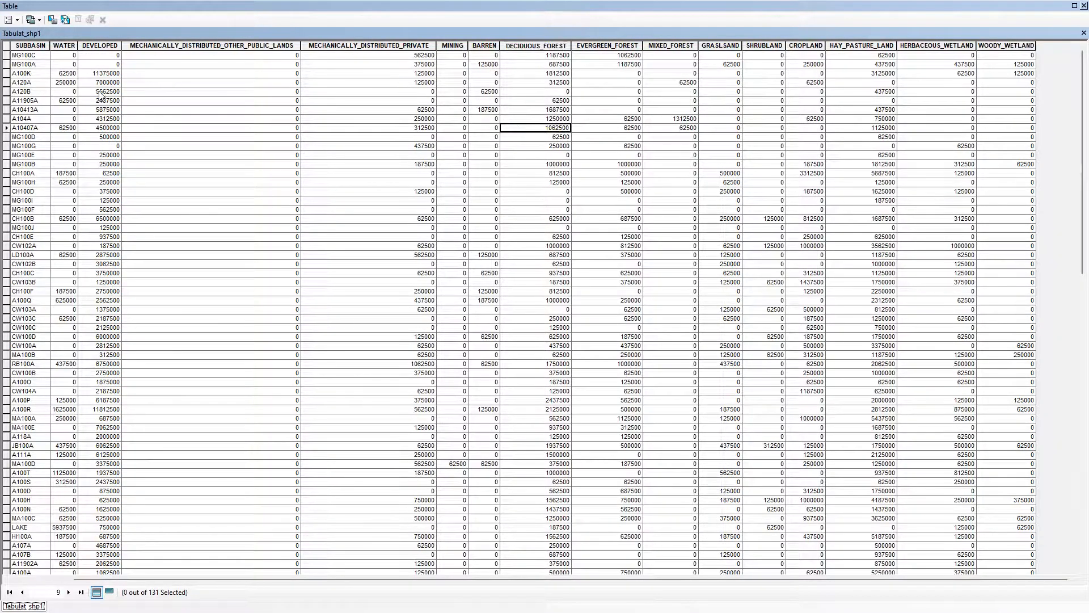
{"action": "left_click", "coordinate": [66, 57]}
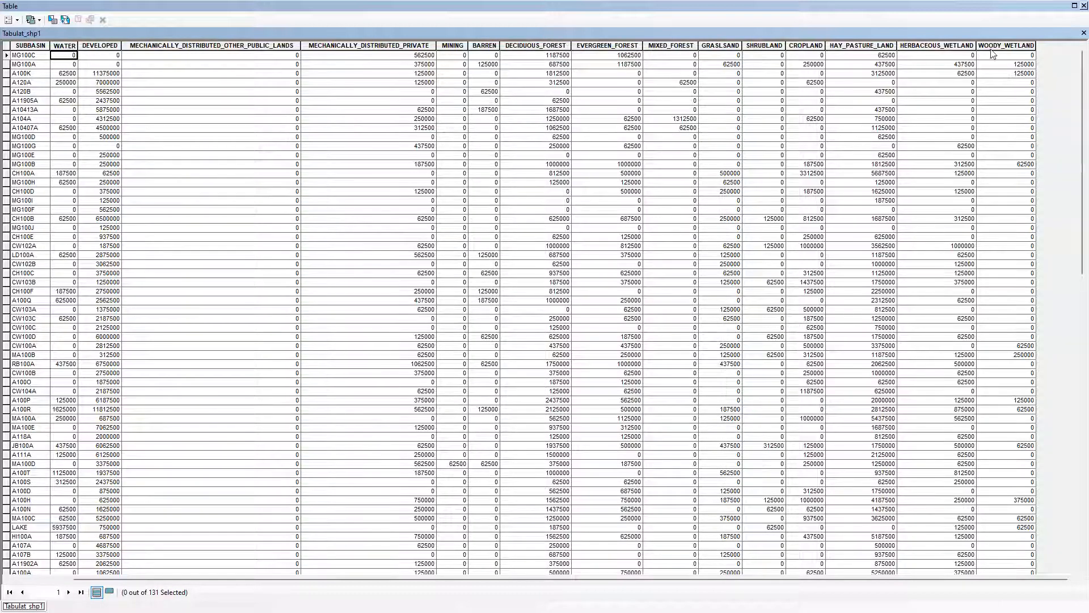
{"action": "left_click", "coordinate": [1010, 56]}
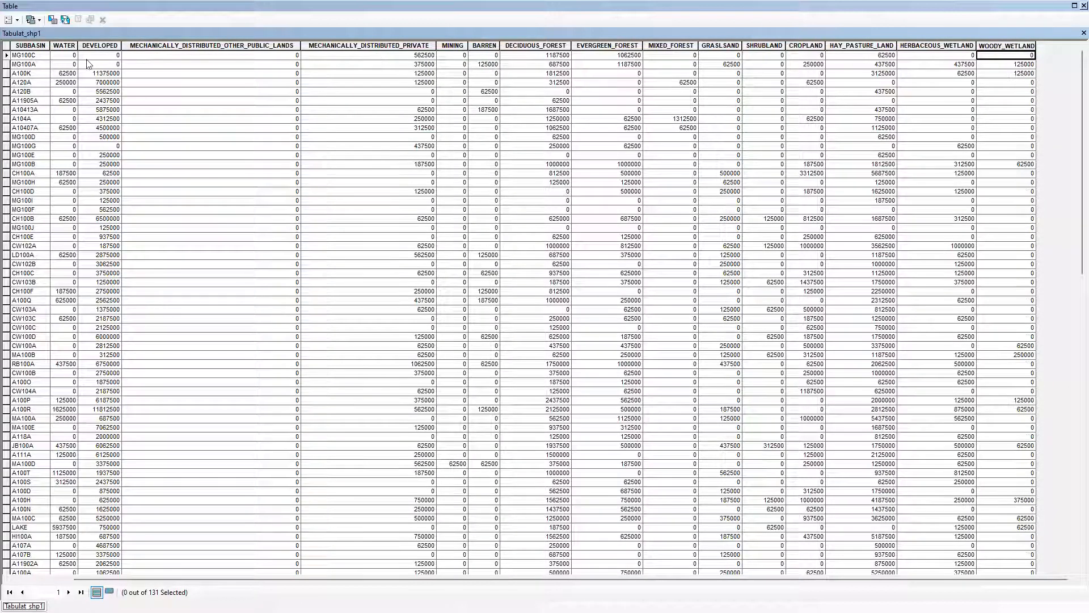
{"action": "left_click", "coordinate": [27, 56]}
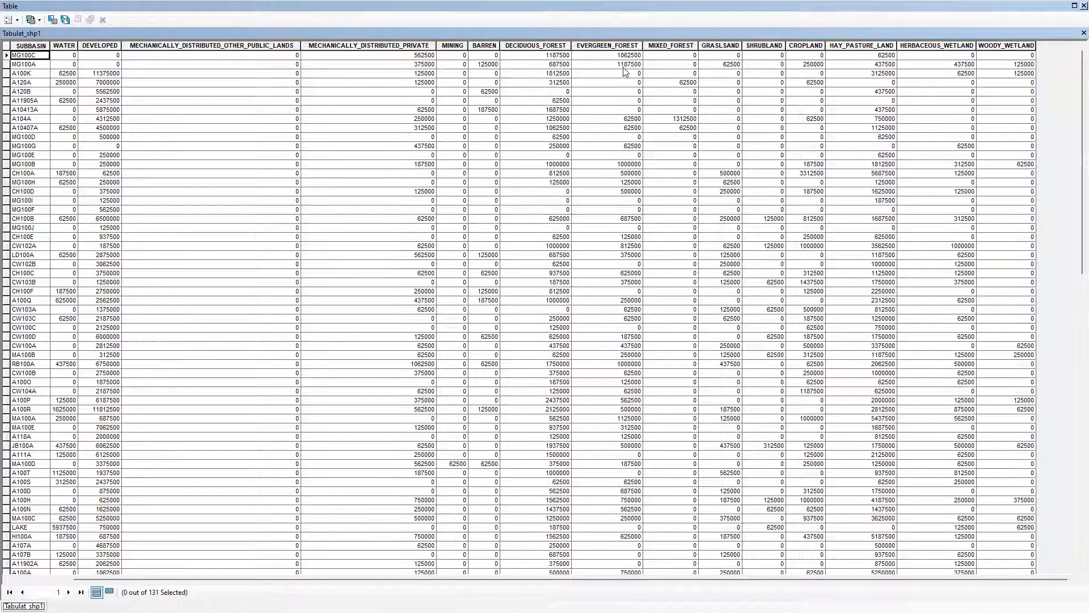
Add a Double field named Total_Area to the Tabulat_shp1 table
{"action": "left_click", "coordinate": [95, 55]}
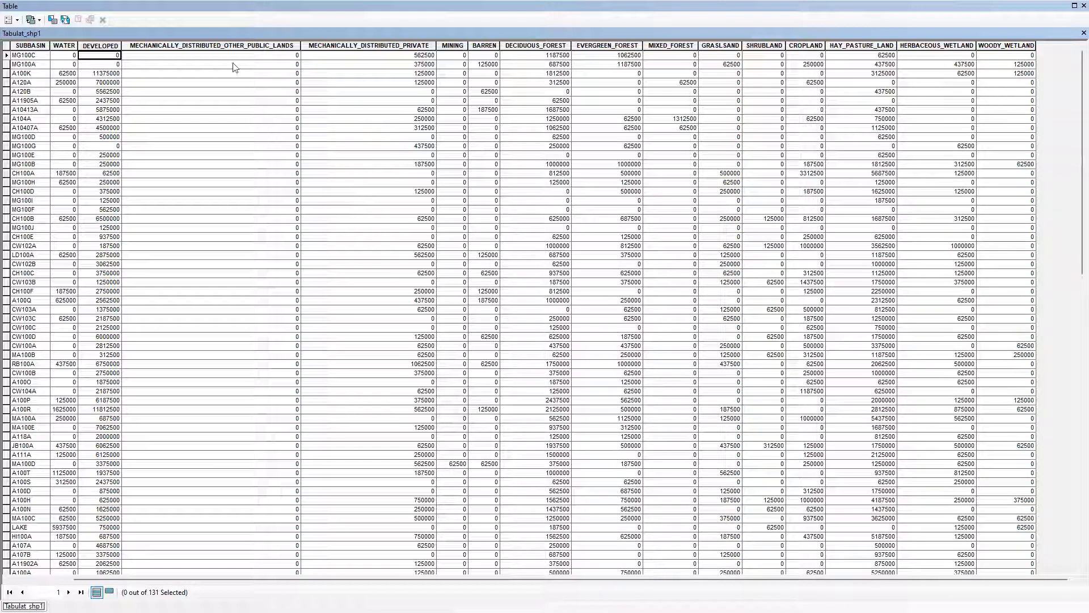
{"action": "left_click", "coordinate": [18, 20]}
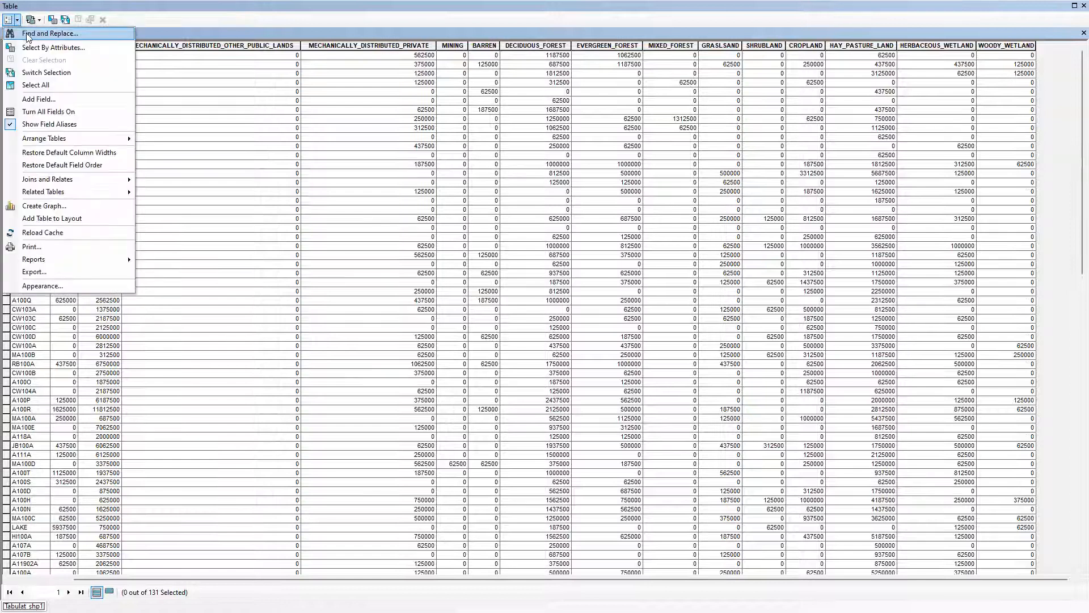
{"action": "left_click", "coordinate": [38, 99]}
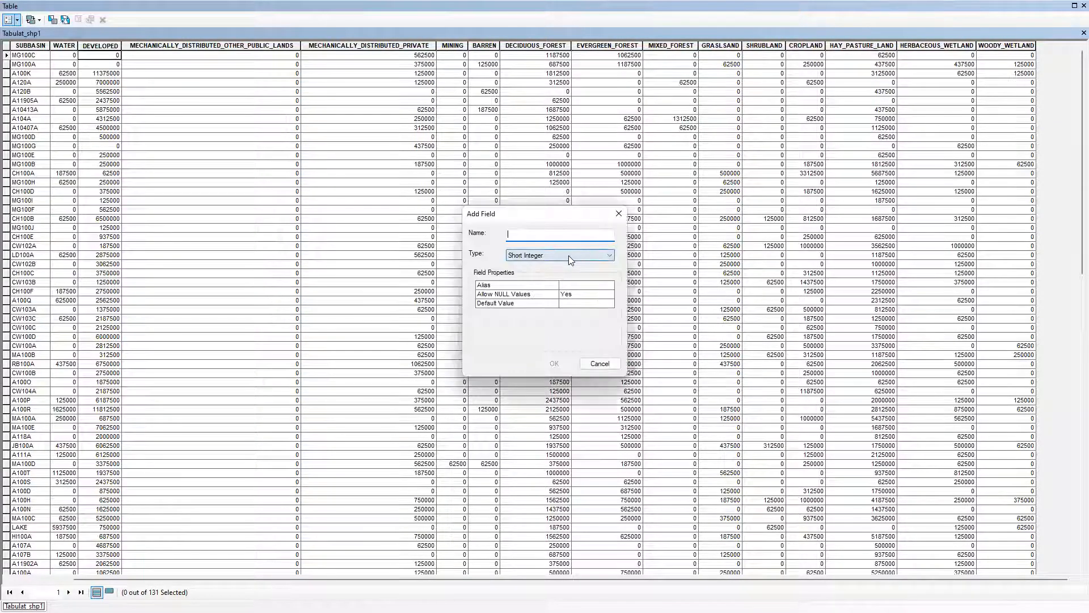
{"action": "type", "text": "Total_Area"}
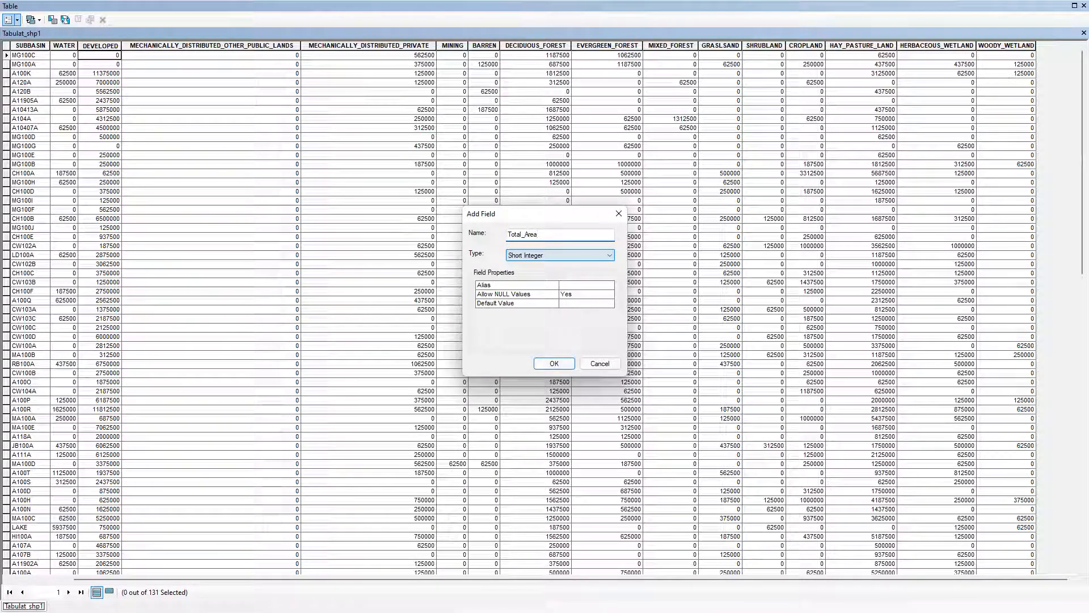
{"action": "left_click", "coordinate": [562, 255]}
{"action": "left_click", "coordinate": [527, 288]}
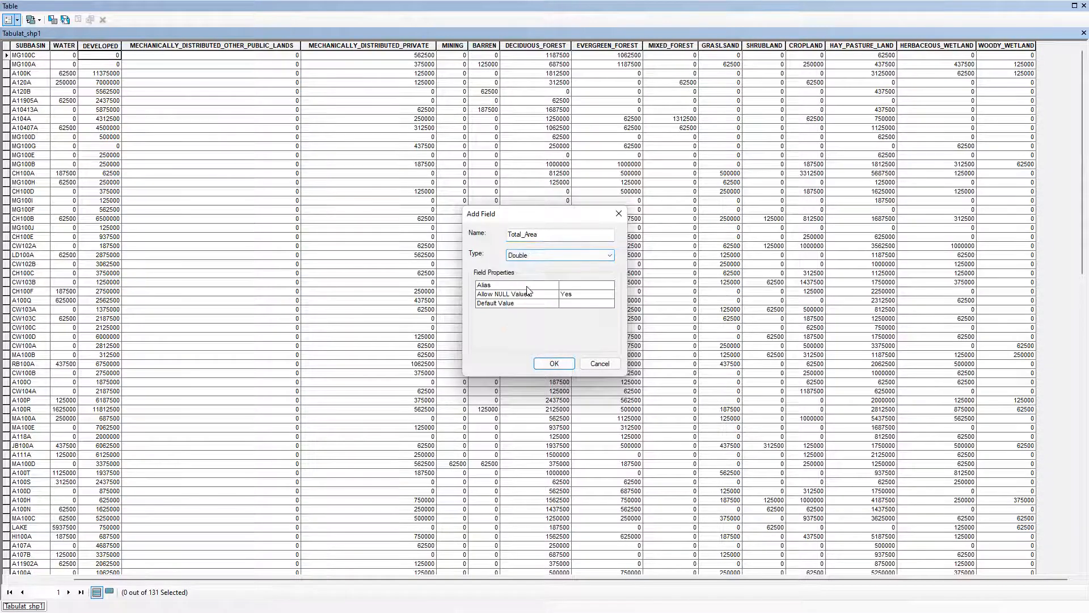
{"action": "left_click", "coordinate": [553, 364]}
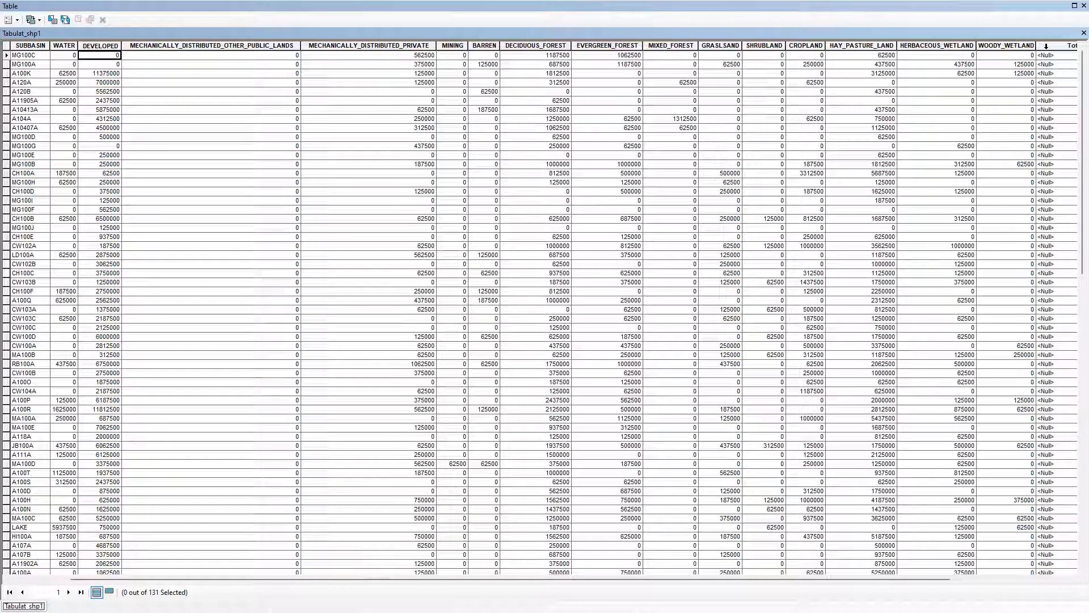
Try to add a second field named %Impervious as Long Integer, declining the automatic rename
{"action": "left_click", "coordinate": [13, 20]}
{"action": "left_click", "coordinate": [38, 100]}
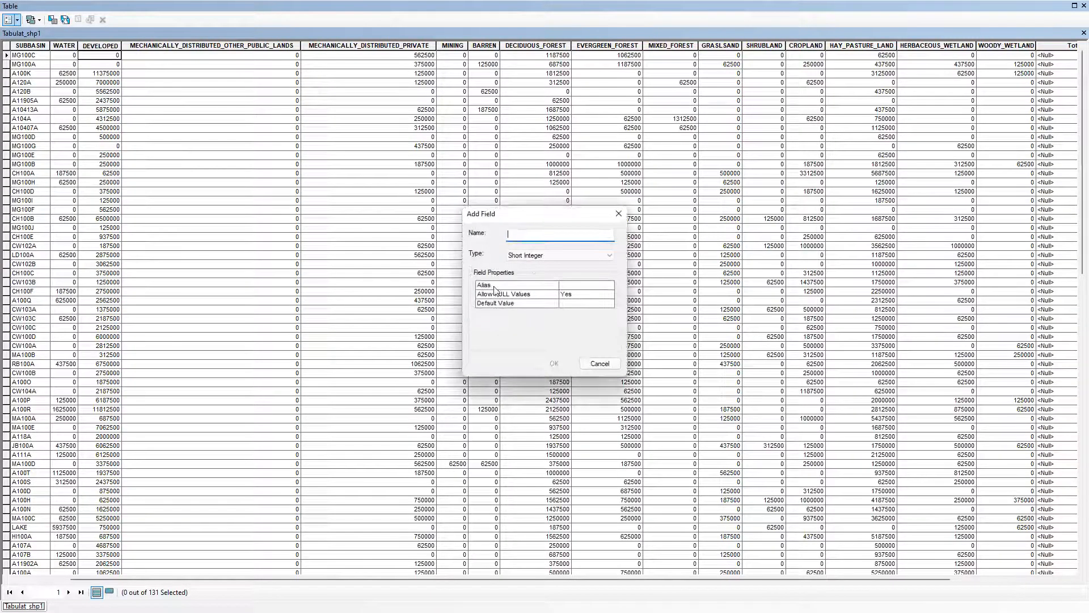
{"action": "type", "text": "Impervious"}
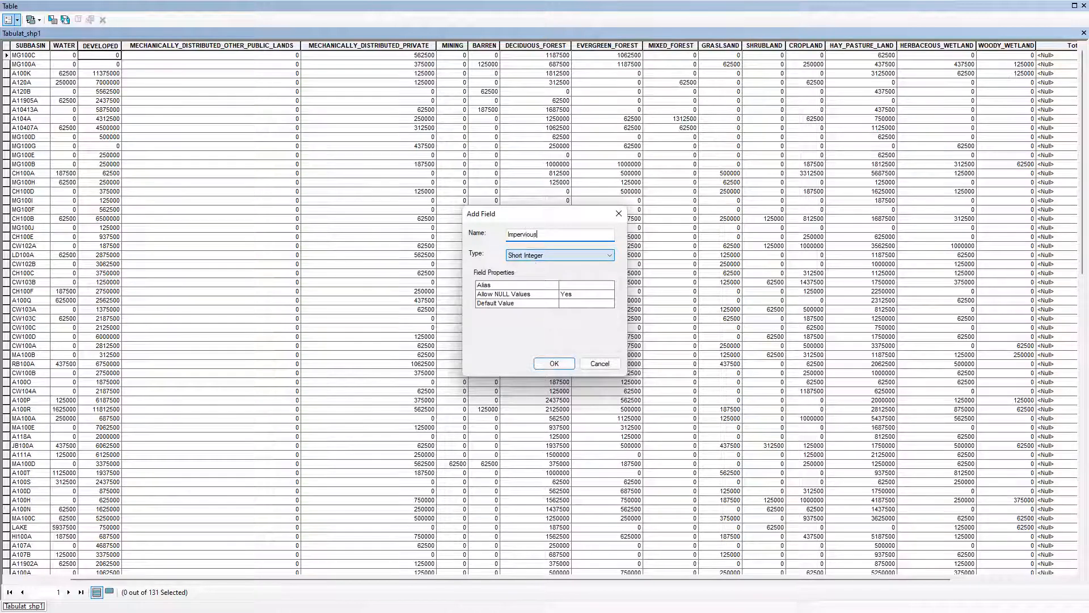
{"action": "left_click", "coordinate": [508, 237]}
{"action": "type", "text": "%"}
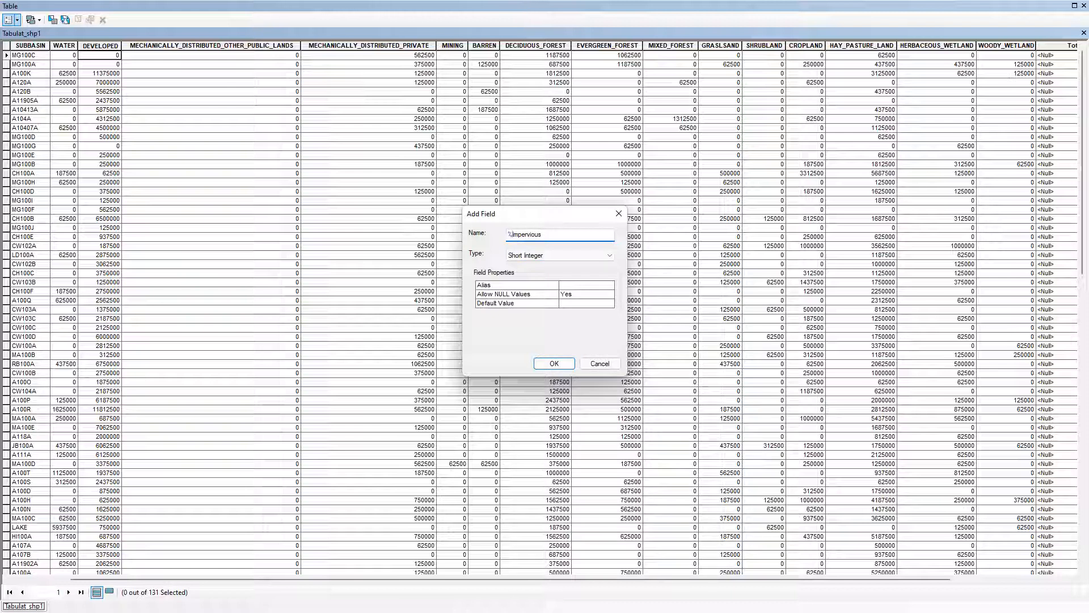
{"action": "left_click", "coordinate": [528, 255]}
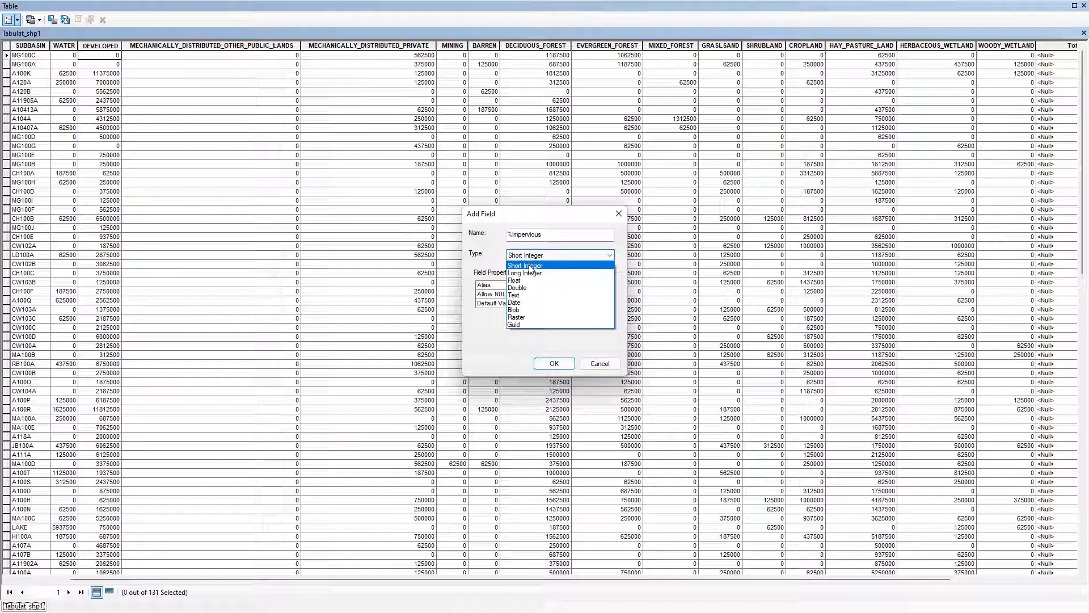
{"action": "left_click", "coordinate": [530, 265]}
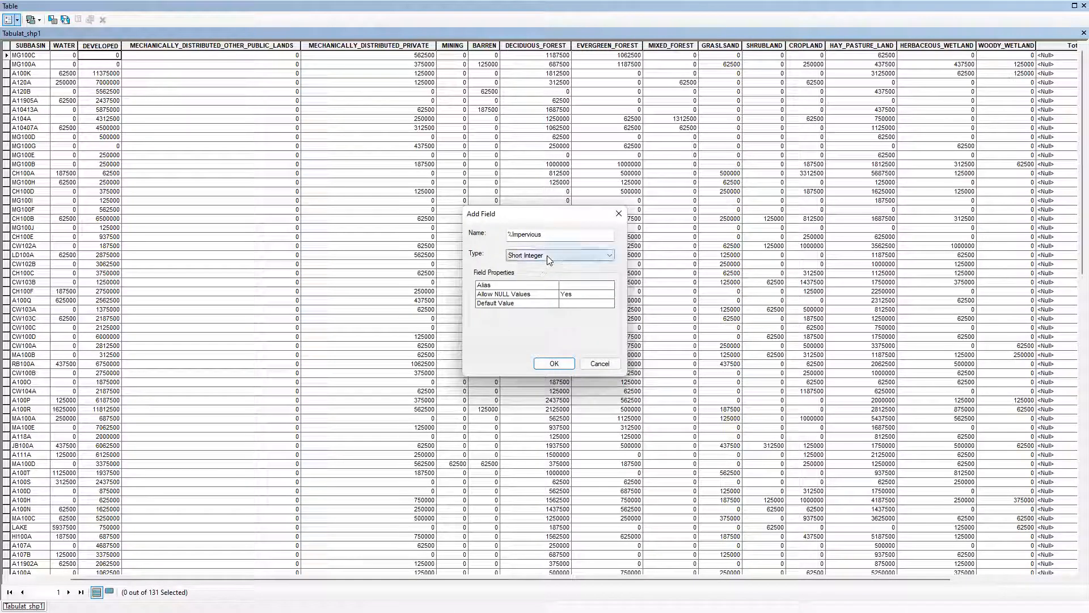
{"action": "left_click", "coordinate": [547, 255]}
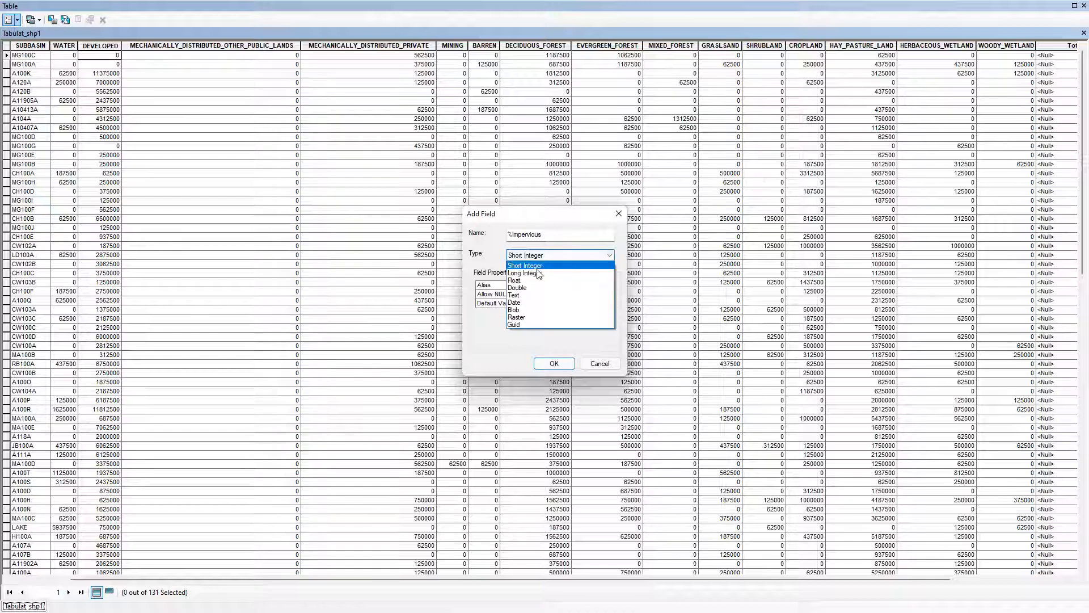
{"action": "left_click", "coordinate": [535, 274]}
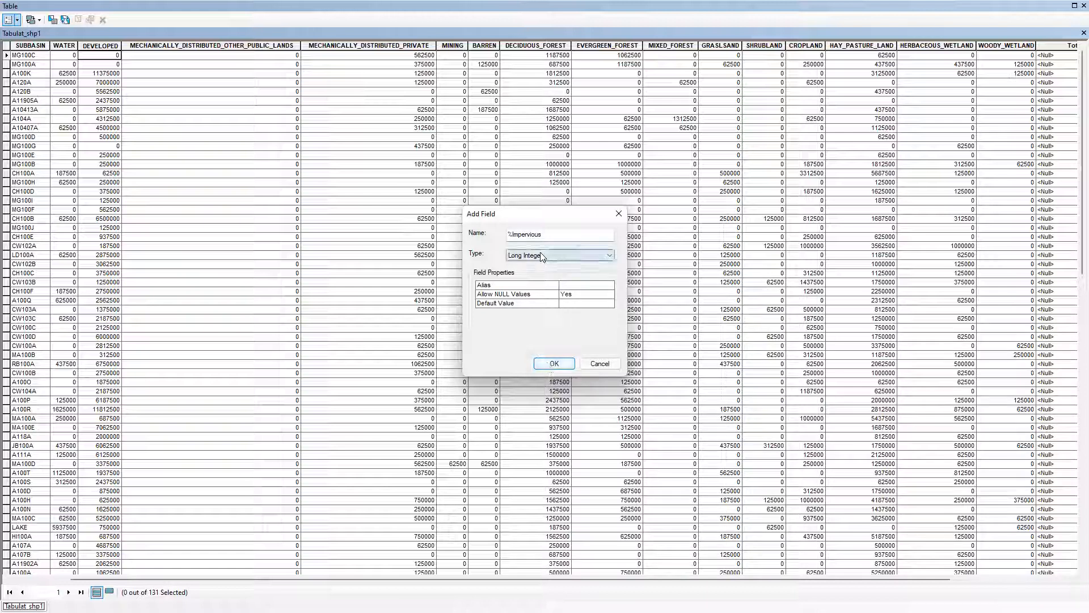
{"action": "left_click", "coordinate": [554, 363]}
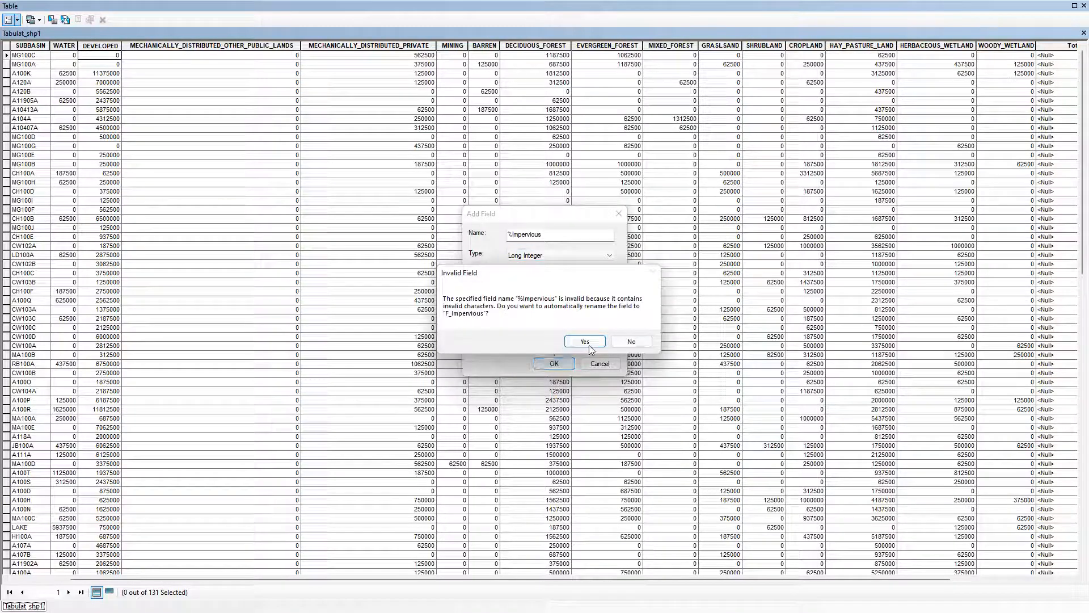
{"action": "left_click", "coordinate": [629, 342]}
Set the new field's type to Short Integer, shorten its name to Impervious, and add it to the table
{"action": "left_click", "coordinate": [533, 256]}
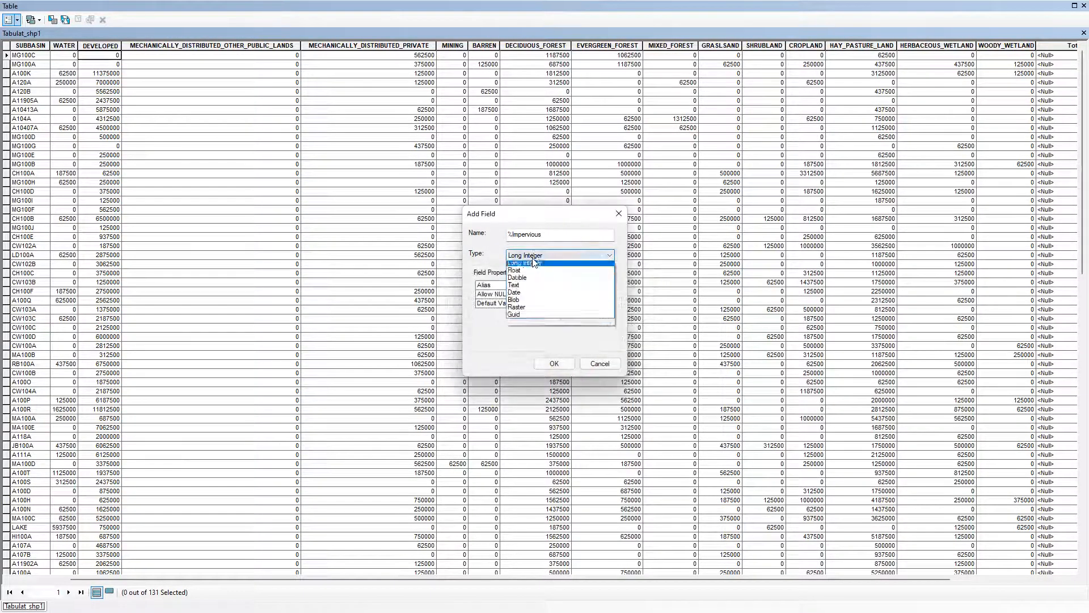
{"action": "left_click", "coordinate": [534, 263]}
{"action": "left_click", "coordinate": [549, 364]}
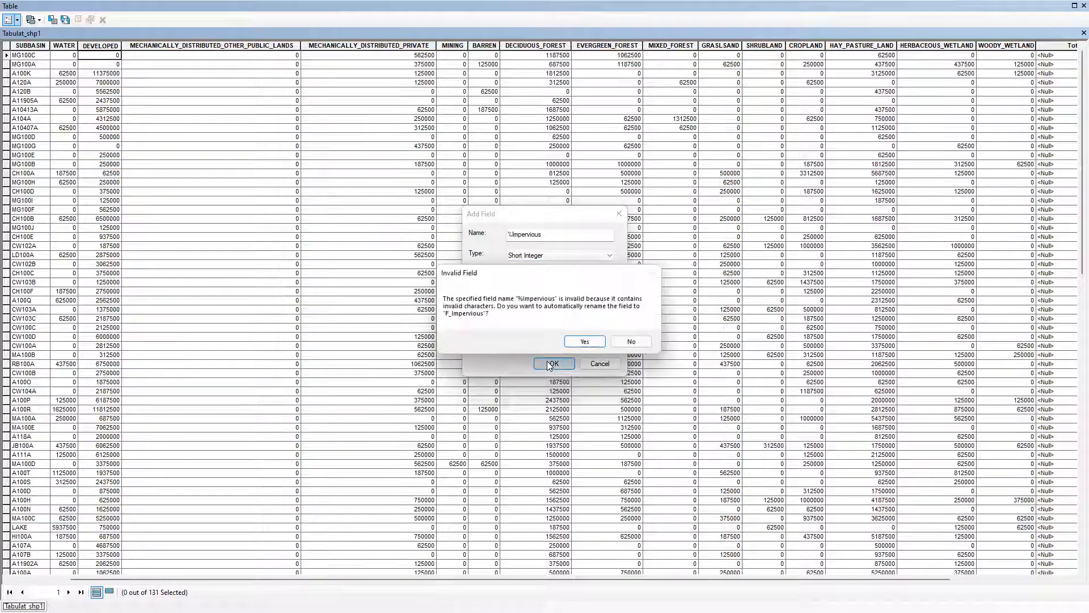
{"action": "left_click", "coordinate": [632, 342]}
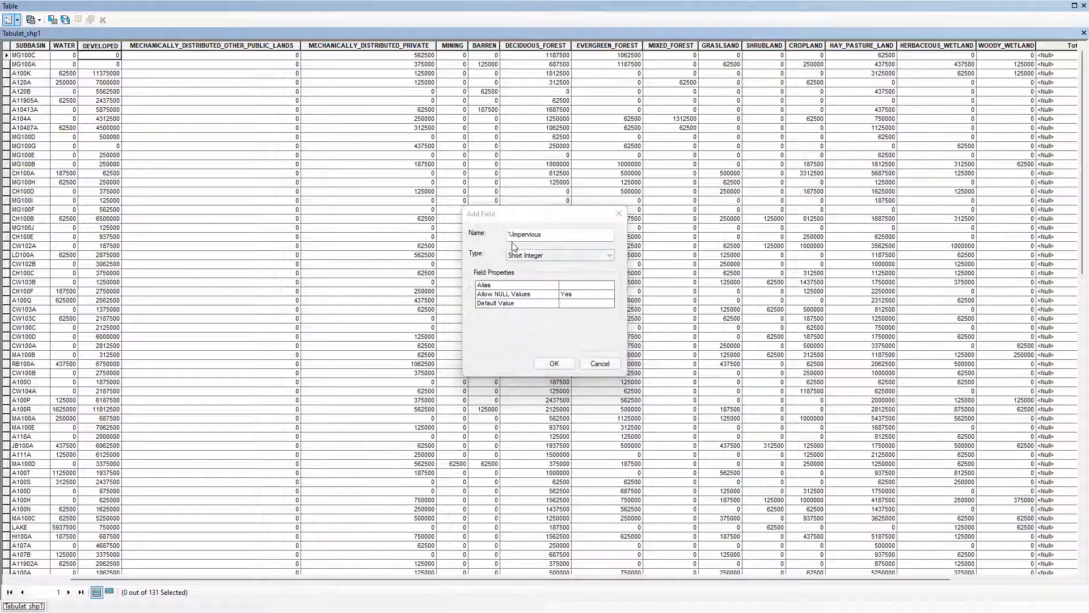
{"action": "key", "text": "BackSpace"}
{"action": "key", "text": "End"}
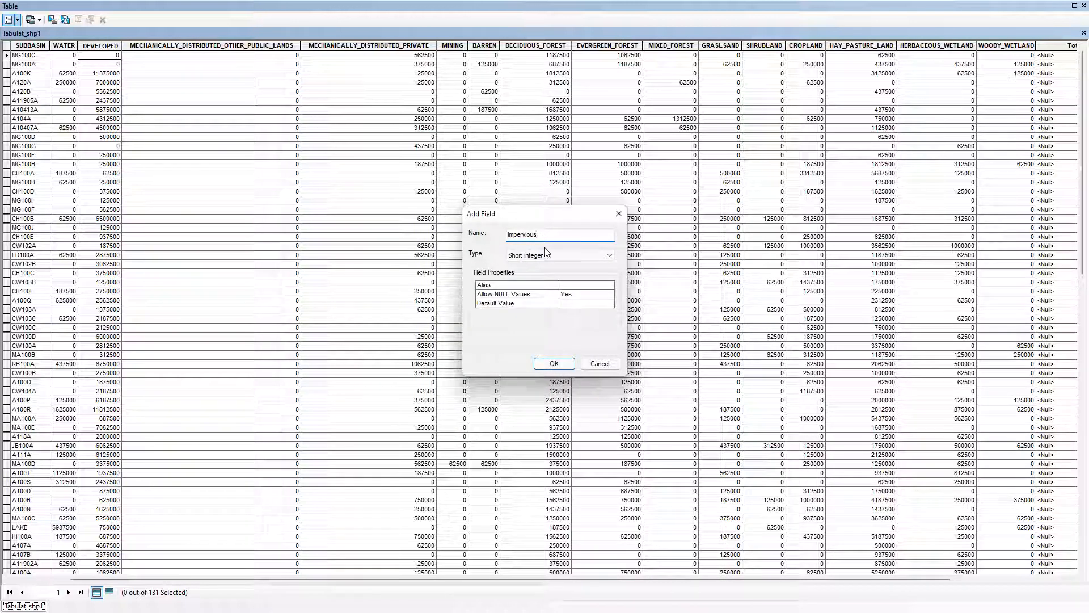
{"action": "left_click", "coordinate": [554, 363]}
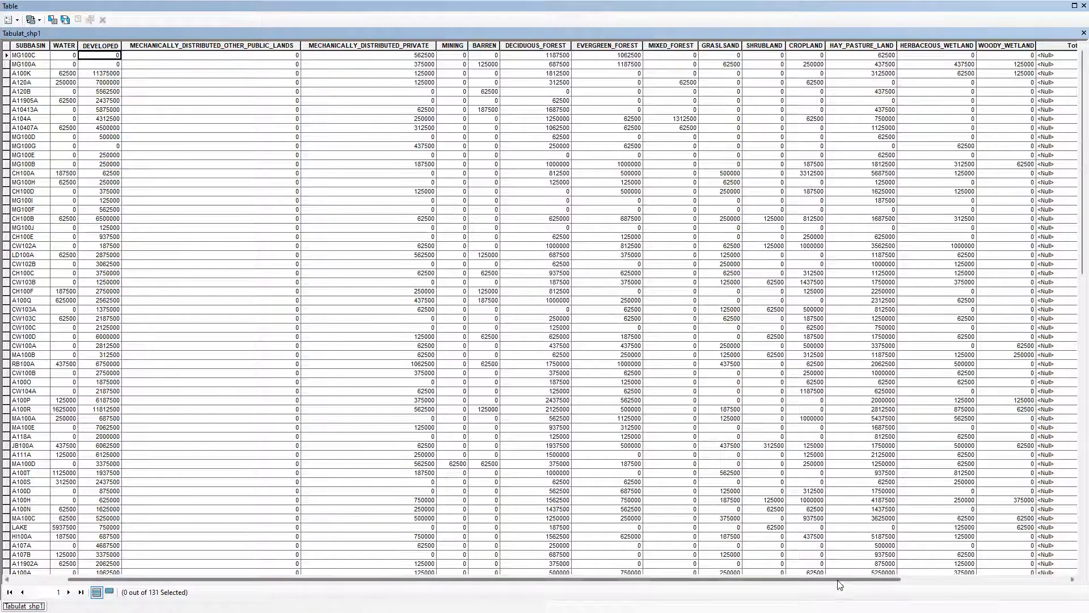
Open the Field Calculator for the Total_Area field, agreeing to calculate outside an edit session
{"action": "left_click_drag", "start_coordinate": [839, 579], "coordinate": [1029, 579]}
{"action": "left_click", "coordinate": [983, 45]}
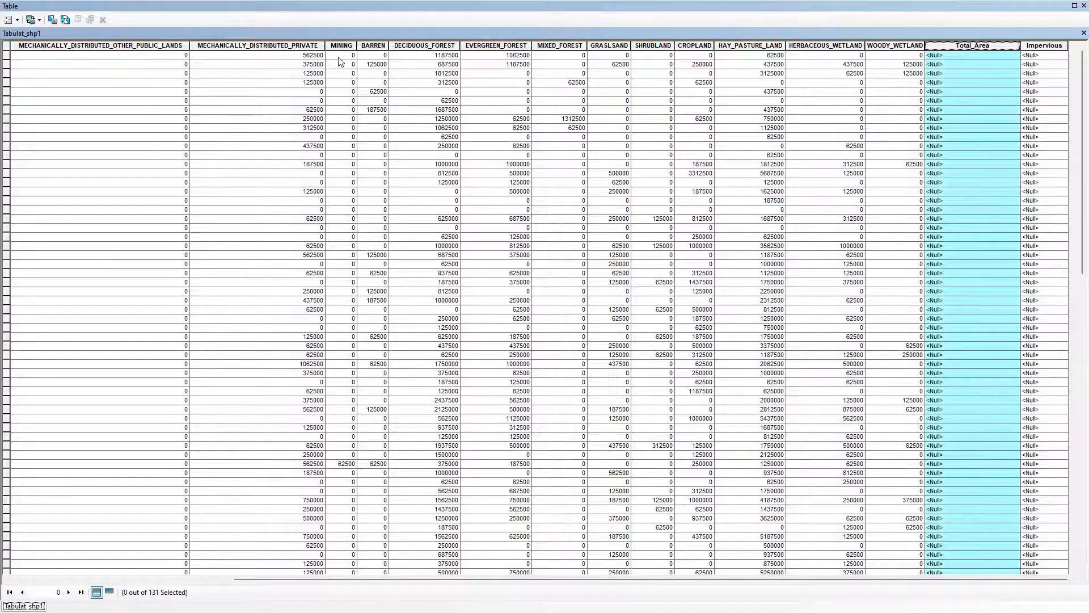
{"action": "right_click", "coordinate": [944, 45]}
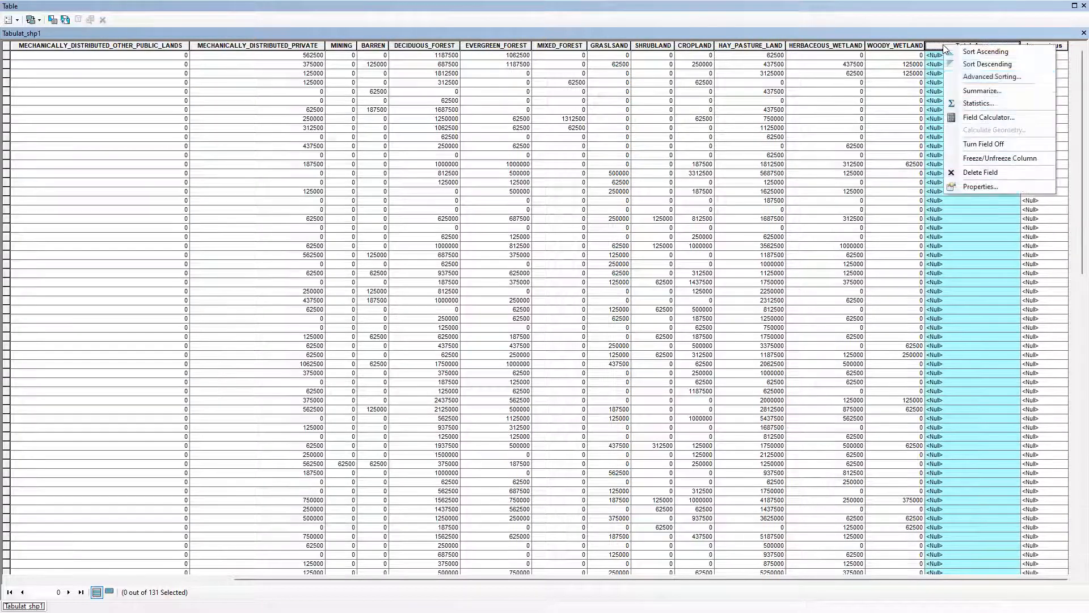
{"action": "left_click", "coordinate": [968, 118]}
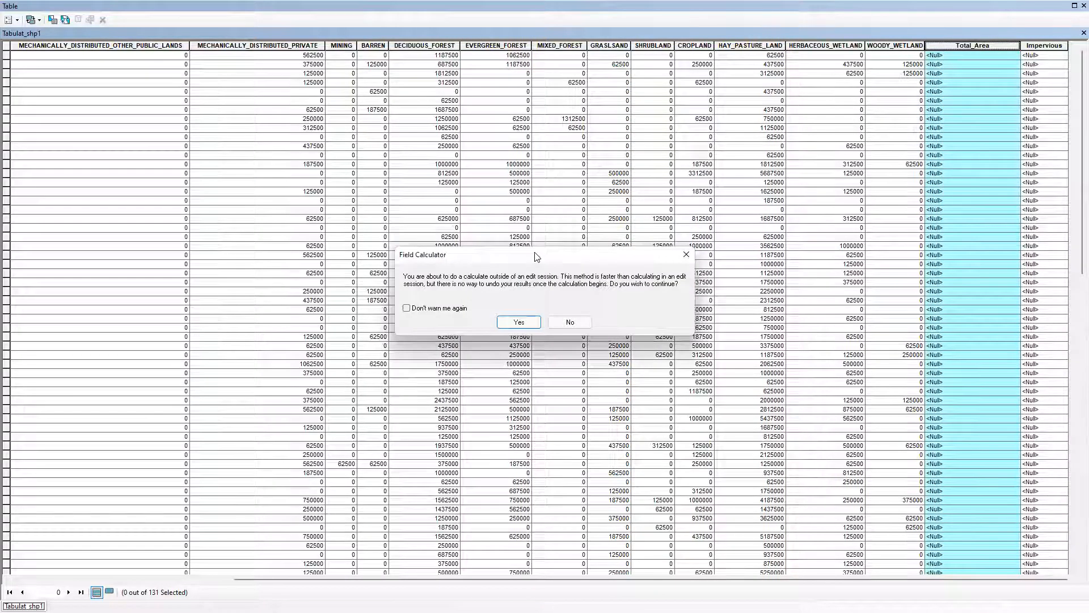
{"action": "left_click_drag", "start_coordinate": [537, 250], "coordinate": [509, 167]}
{"action": "left_click", "coordinate": [482, 234]}
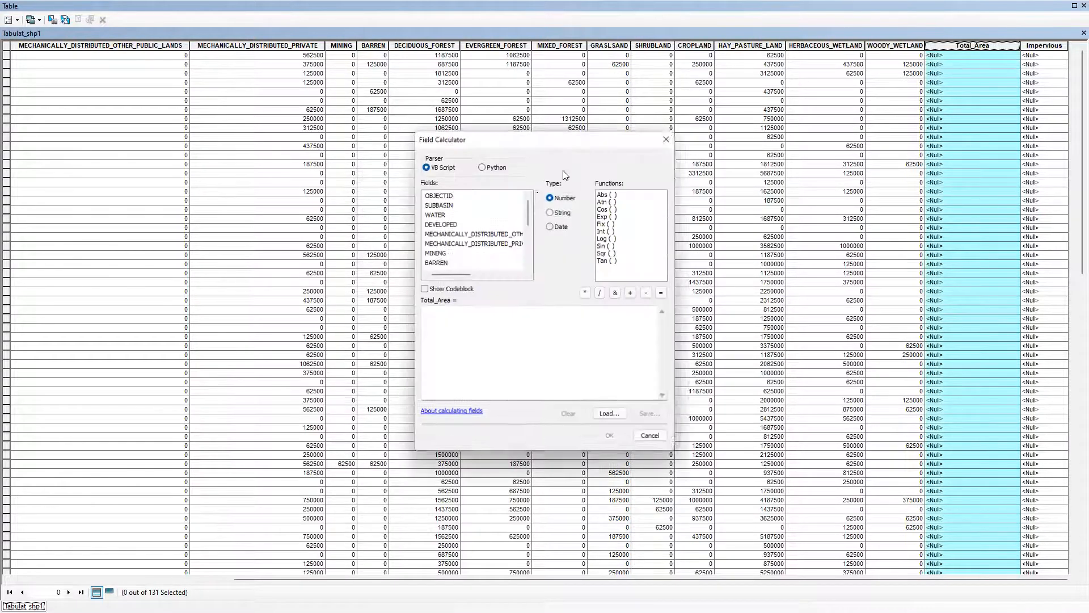
{"action": "left_click_drag", "start_coordinate": [549, 132], "coordinate": [550, 100]}
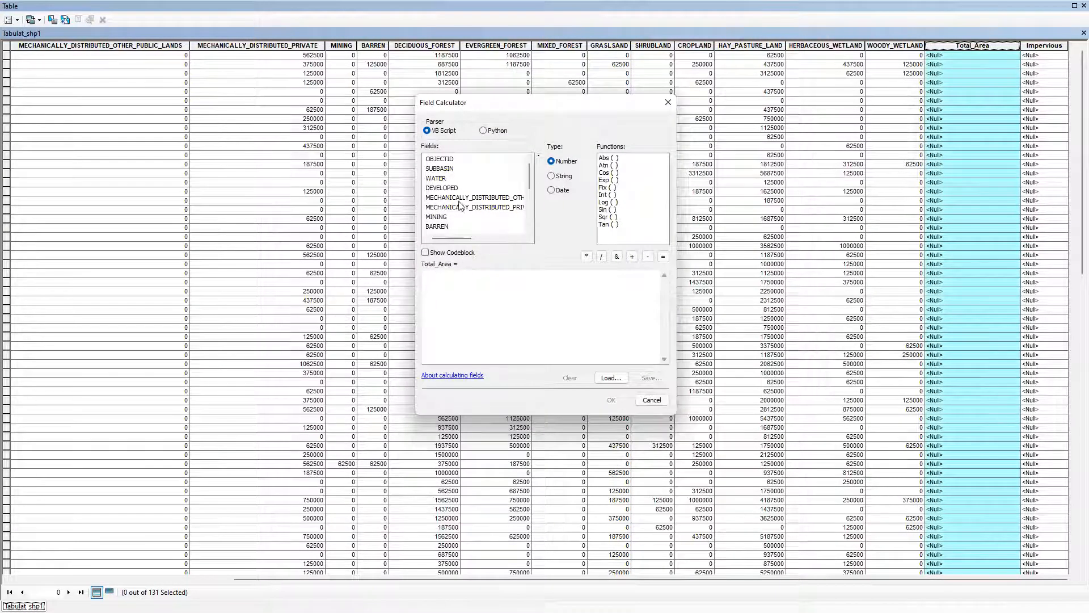
Start the Total_Area expression as the sum of WATER, DEVELOPED, both MECHANICALLY_DISTRIBUTED fields, MINING and BARREN
{"action": "double_click", "coordinate": [436, 178]}
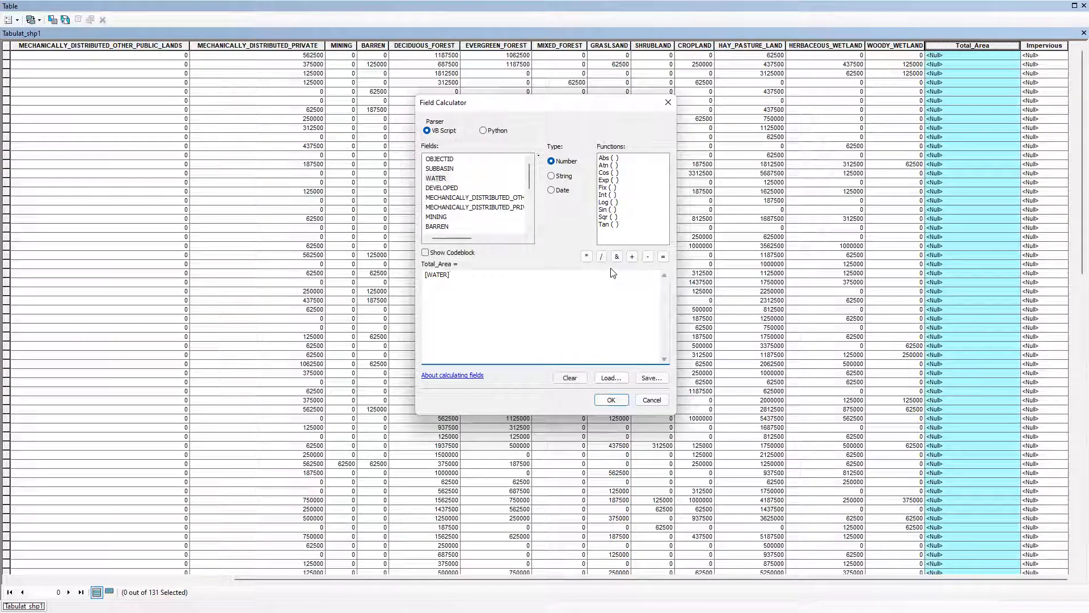
{"action": "left_click", "coordinate": [632, 256]}
{"action": "double_click", "coordinate": [443, 188]}
{"action": "type", "text": "+"}
{"action": "double_click", "coordinate": [460, 197]}
{"action": "type", "text": "+"}
{"action": "double_click", "coordinate": [459, 208]}
{"action": "type", "text": "+"}
{"action": "double_click", "coordinate": [436, 217]}
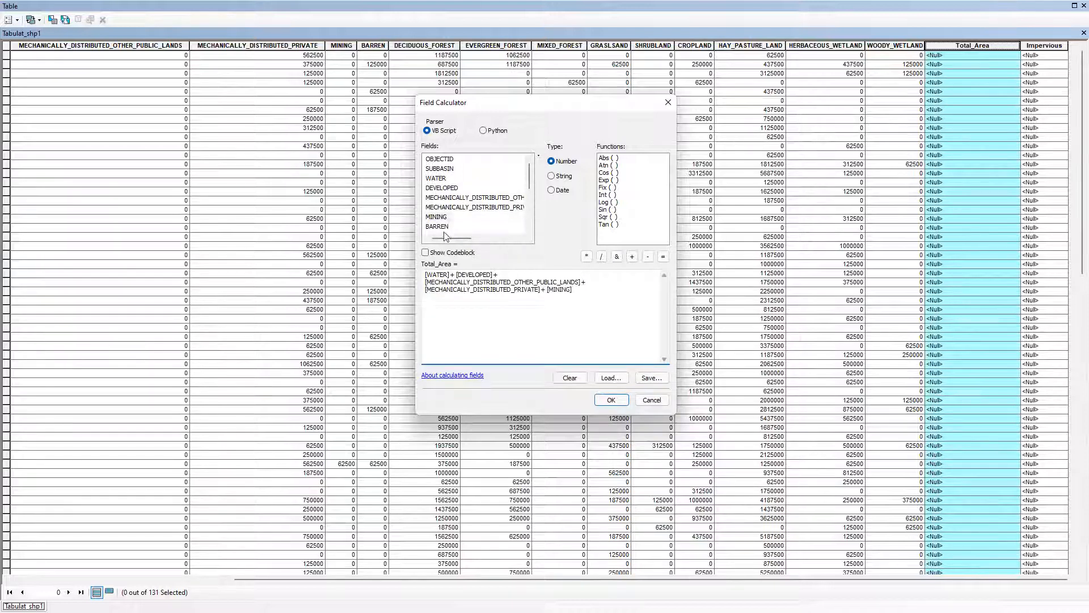
{"action": "type", "text": "+"}
{"action": "double_click", "coordinate": [437, 227]}
Extend the Total_Area sum with DECIDUOUS_FOREST, EVERGREEN_FOREST, MIXED_FOREST, GRASLSAND and SHRUBLAND
{"action": "left_click_drag", "start_coordinate": [530, 180], "coordinate": [528, 190]}
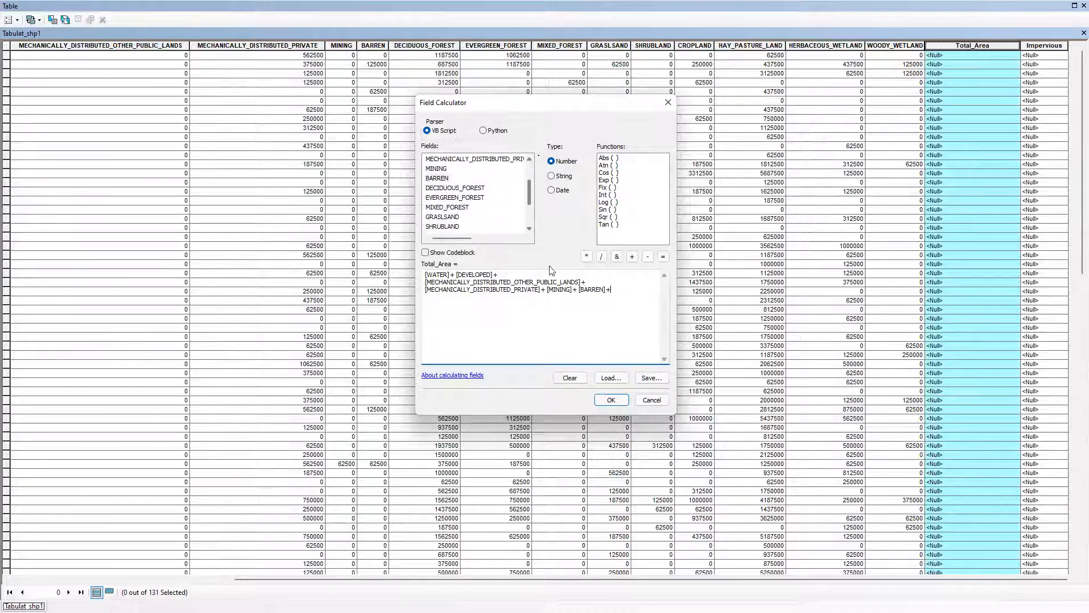
{"action": "left_click", "coordinate": [451, 189]}
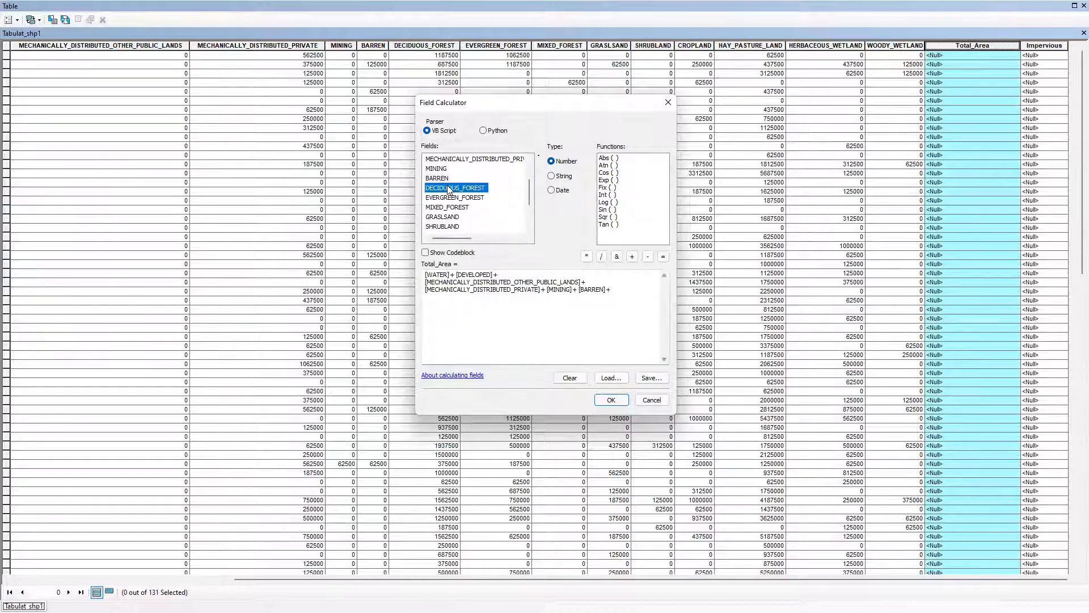
{"action": "left_click", "coordinate": [454, 217]}
{"action": "double_click", "coordinate": [451, 189]}
{"action": "double_click", "coordinate": [452, 198]}
{"action": "double_click", "coordinate": [448, 209]}
{"action": "type", "text": "+"}
{"action": "left_click", "coordinate": [444, 219]}
{"action": "double_click", "coordinate": [444, 219]}
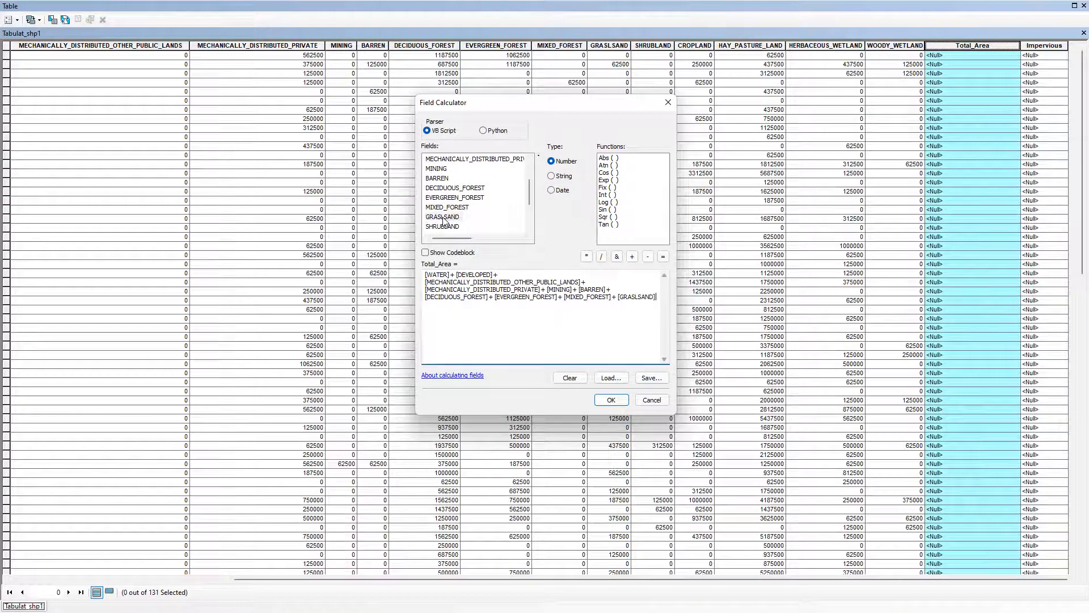
{"action": "type", "text": "+"}
{"action": "double_click", "coordinate": [444, 227]}
{"action": "type", "text": "+"}
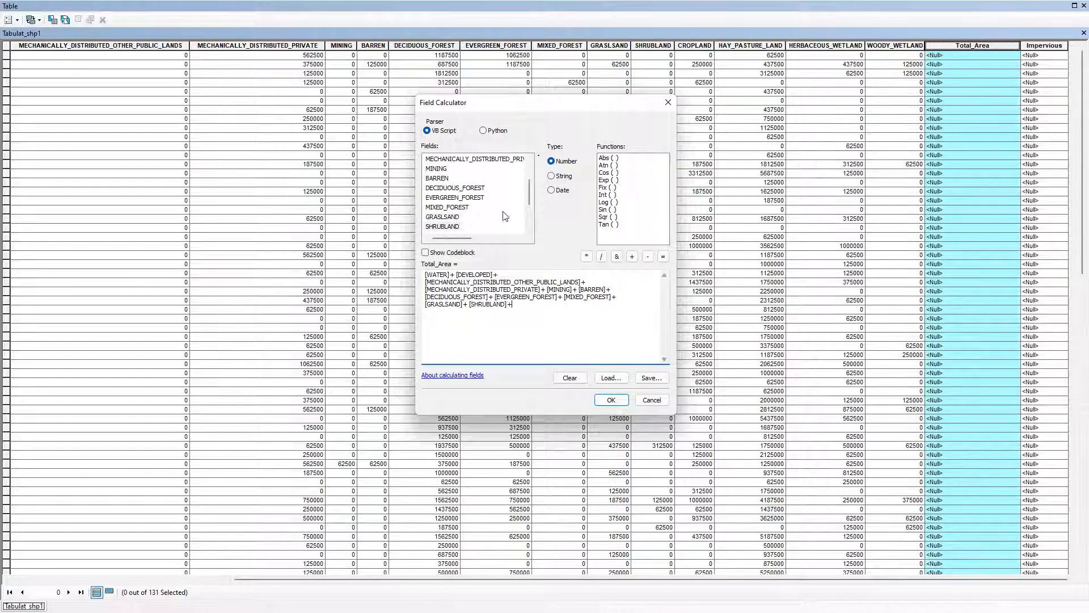
Complete the Total_Area sum with CROPLAND, HAY_PASTURE_LAND, HERBACEOUS_WETLAND and WOODY_WETLAND, and run the calculation
{"action": "left_click_drag", "start_coordinate": [530, 192], "coordinate": [528, 211]}
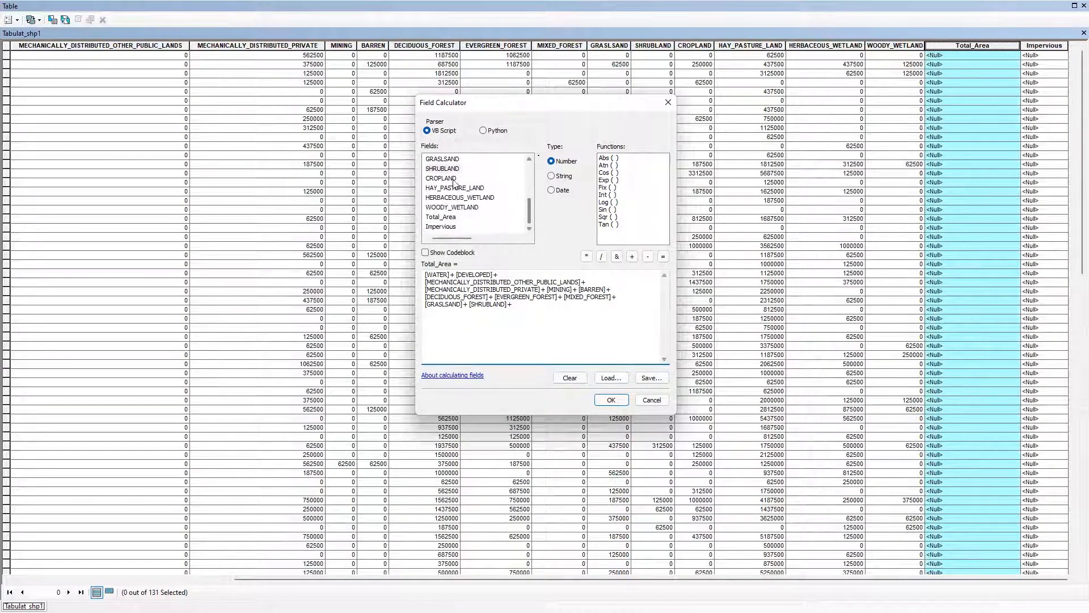
{"action": "double_click", "coordinate": [449, 179]}
{"action": "type", "text": "+"}
{"action": "double_click", "coordinate": [445, 189]}
{"action": "type", "text": "+"}
{"action": "double_click", "coordinate": [450, 198]}
{"action": "type", "text": "++"}
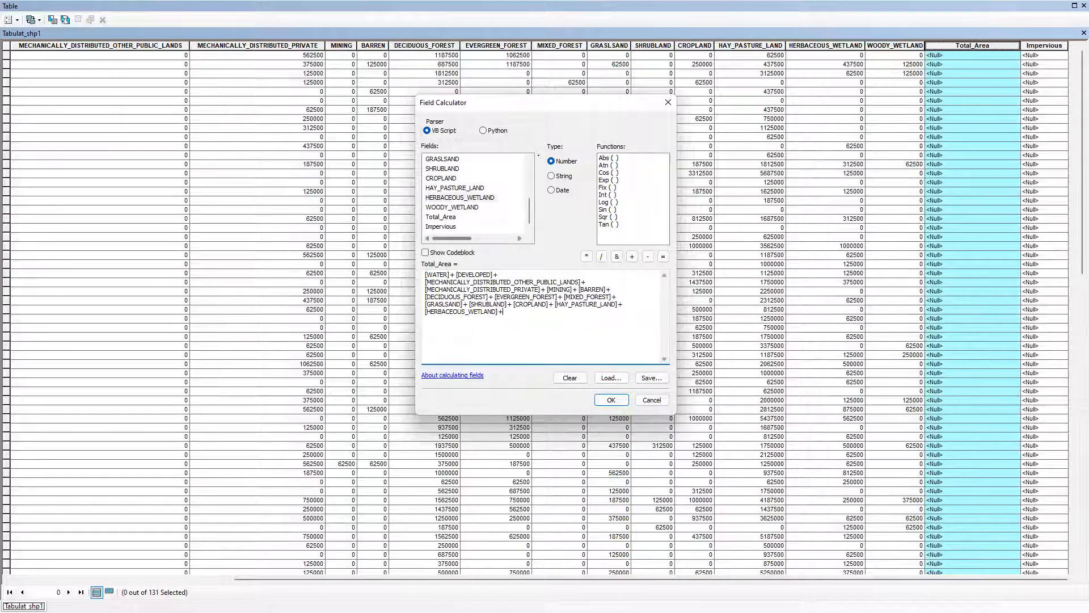
{"action": "double_click", "coordinate": [452, 208]}
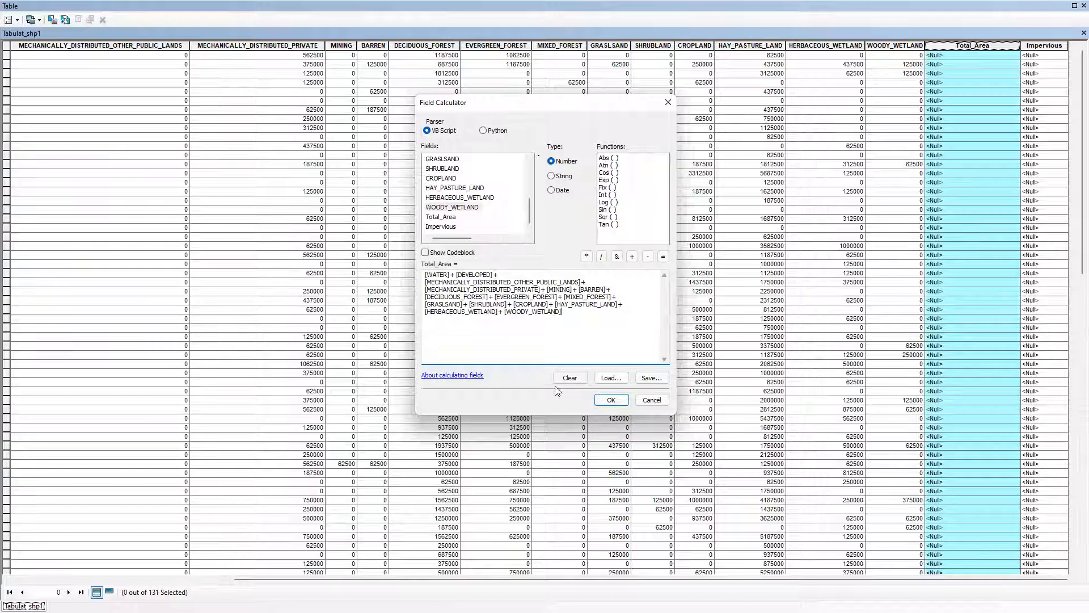
{"action": "left_click", "coordinate": [611, 400]}
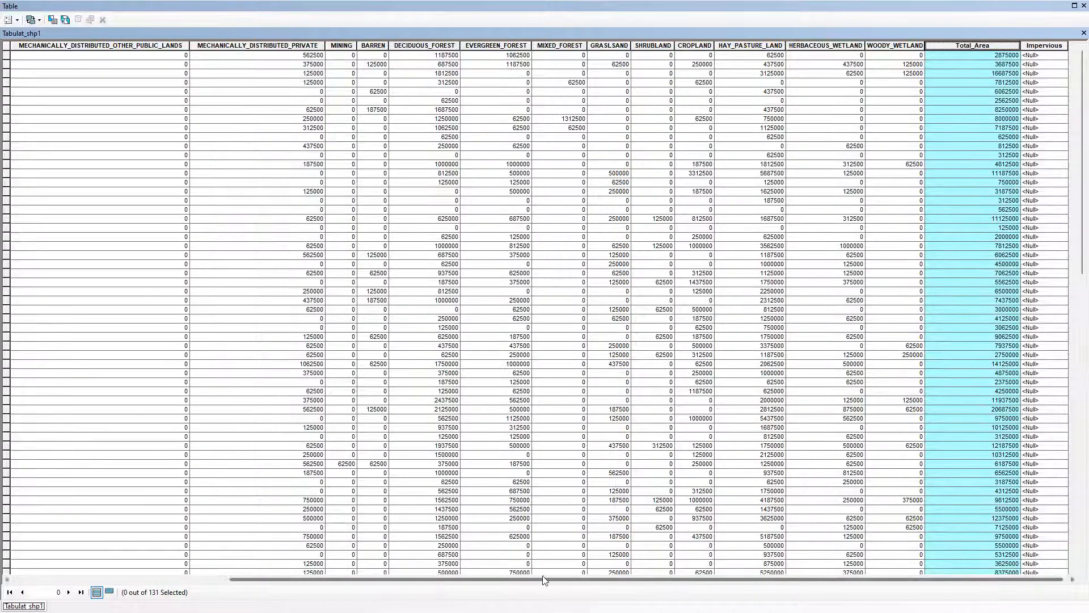
{"action": "left_click_drag", "start_coordinate": [542, 578], "coordinate": [401, 575]}
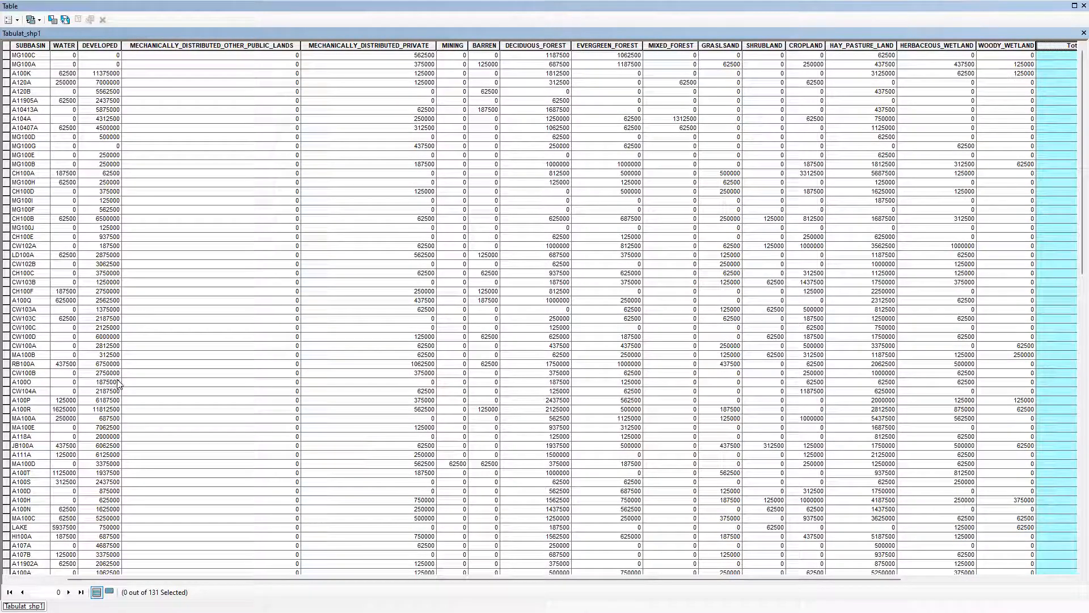
{"action": "left_click_drag", "start_coordinate": [547, 579], "coordinate": [713, 591]}
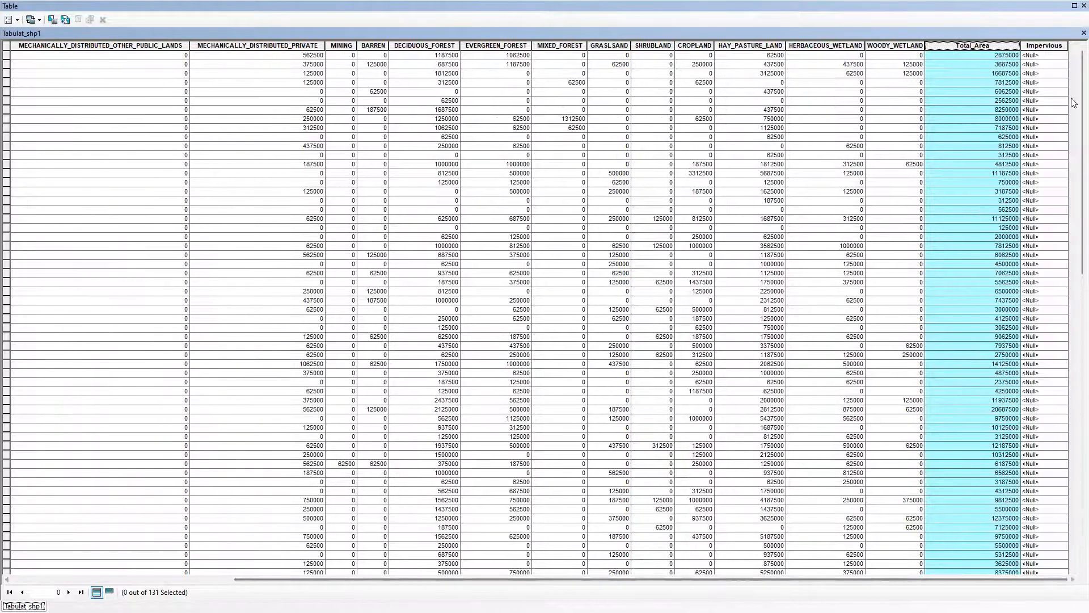
Open the Field Calculator for the Impervious field, agreeing to calculate outside an edit session, and clear the leftover expression
{"action": "left_click", "coordinate": [1039, 46]}
{"action": "right_click", "coordinate": [1038, 45]}
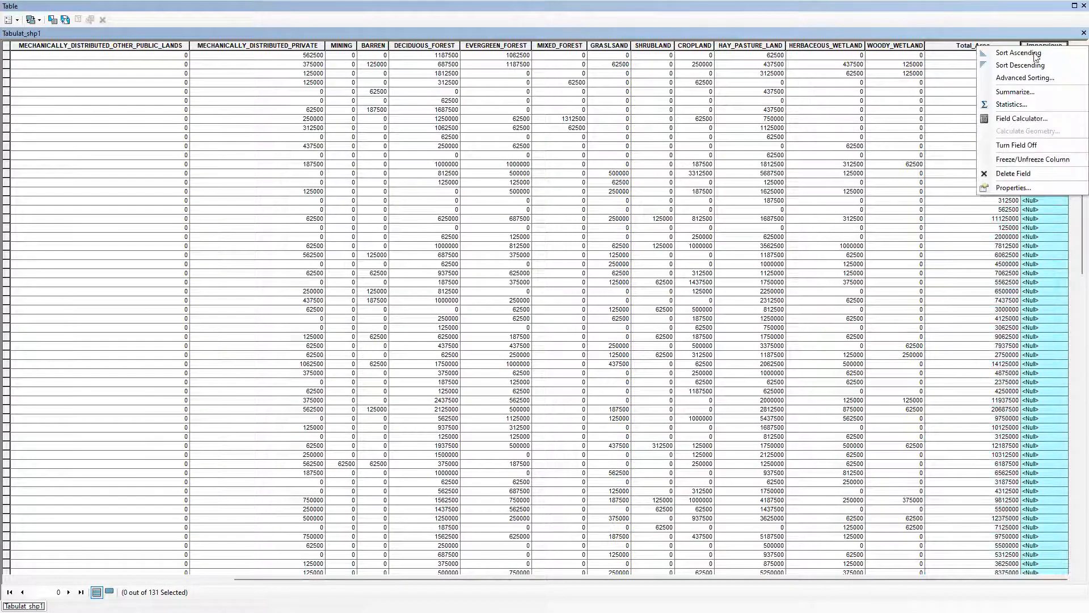
{"action": "left_click", "coordinate": [1003, 118]}
{"action": "left_click", "coordinate": [521, 322]}
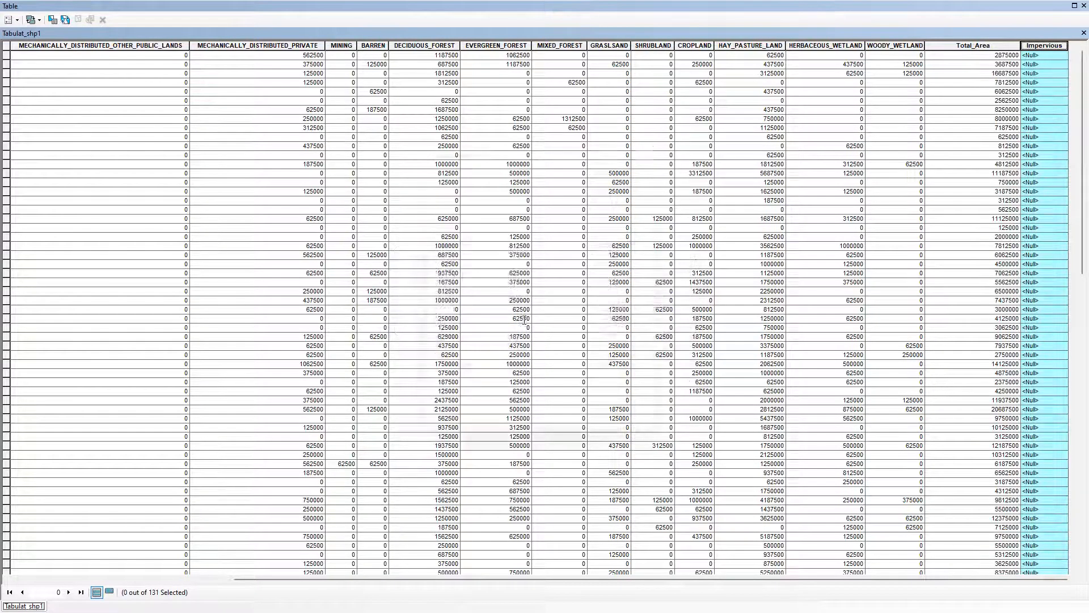
{"action": "left_click_drag", "start_coordinate": [569, 357], "coordinate": [380, 315]}
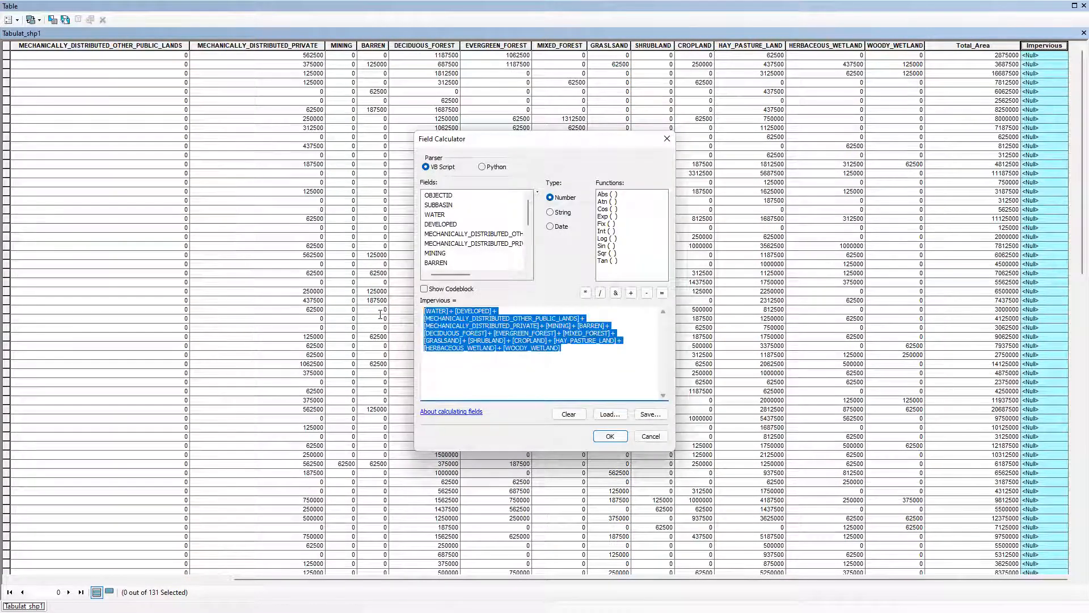
{"action": "key", "text": "Delete"}
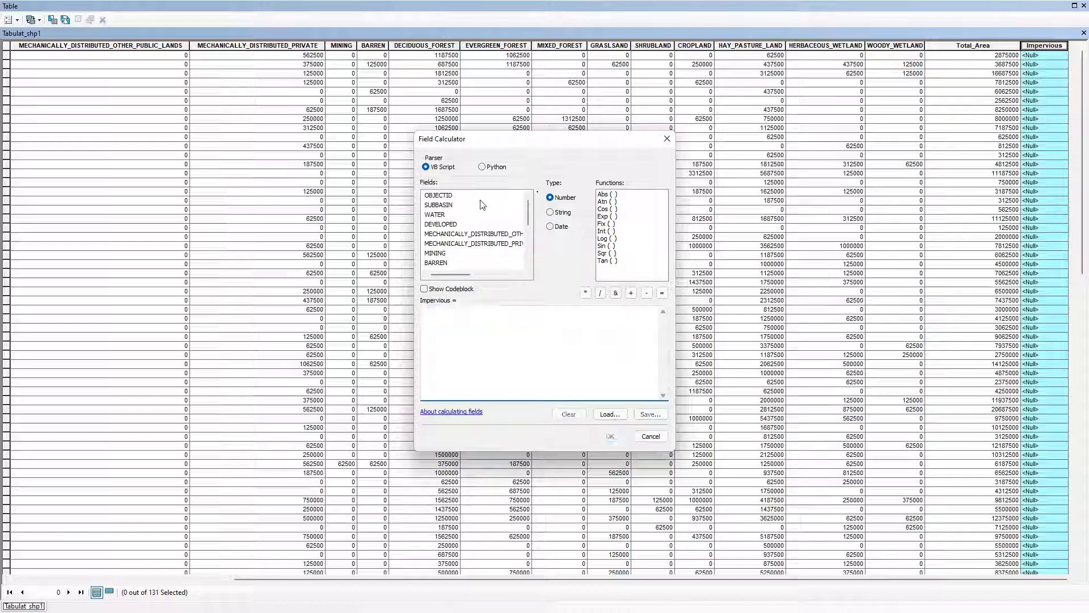
Calculate the Impervious field with the expression [DEVELOPED]*100/[Total_Area]
{"action": "double_click", "coordinate": [442, 224]}
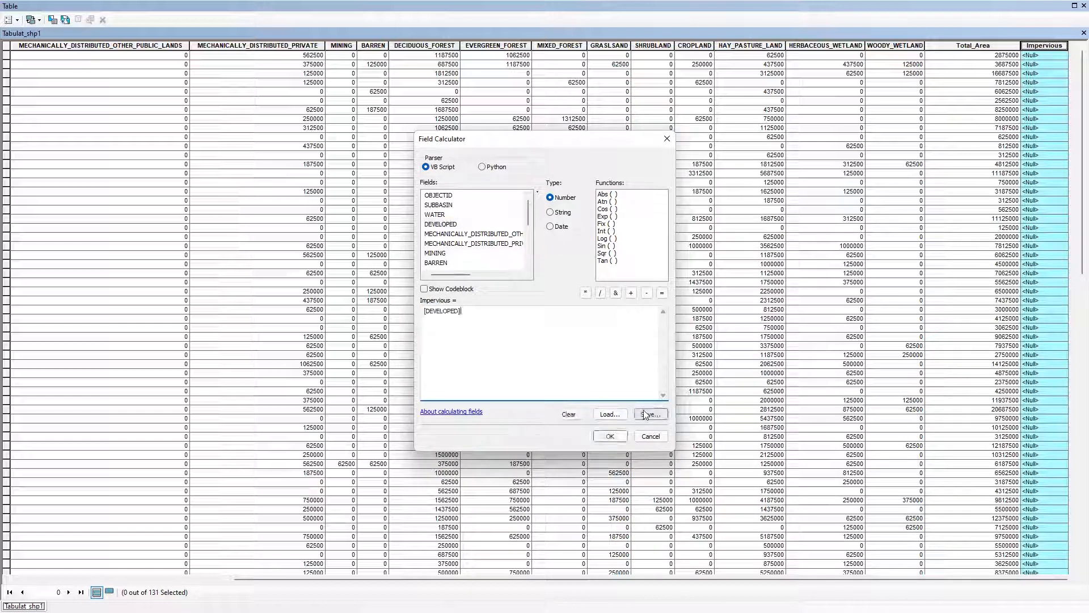
{"action": "type", "text": "*100"}
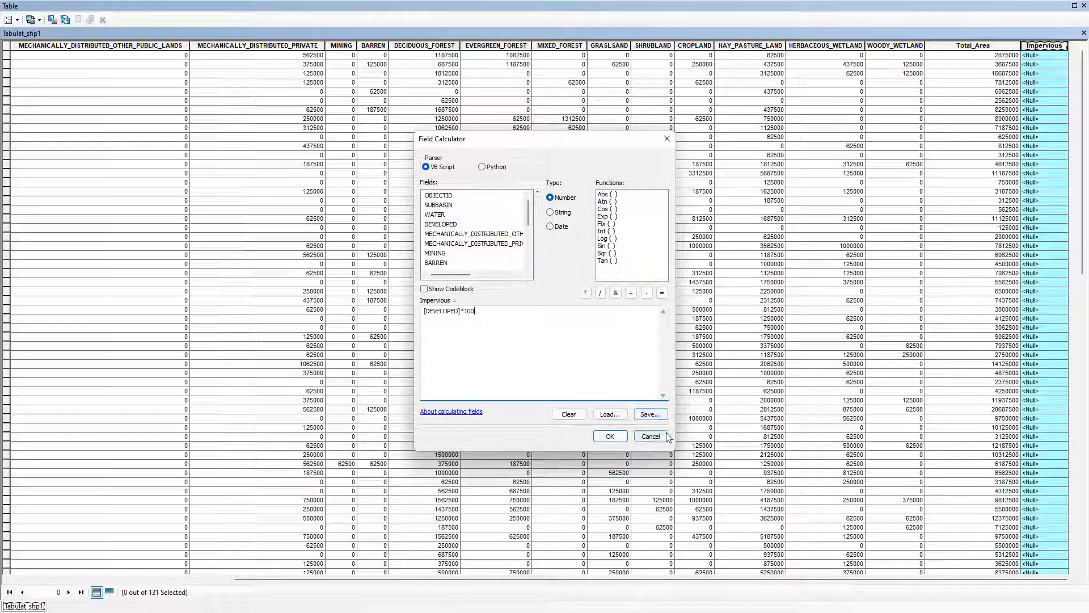
{"action": "type", "text": "/"}
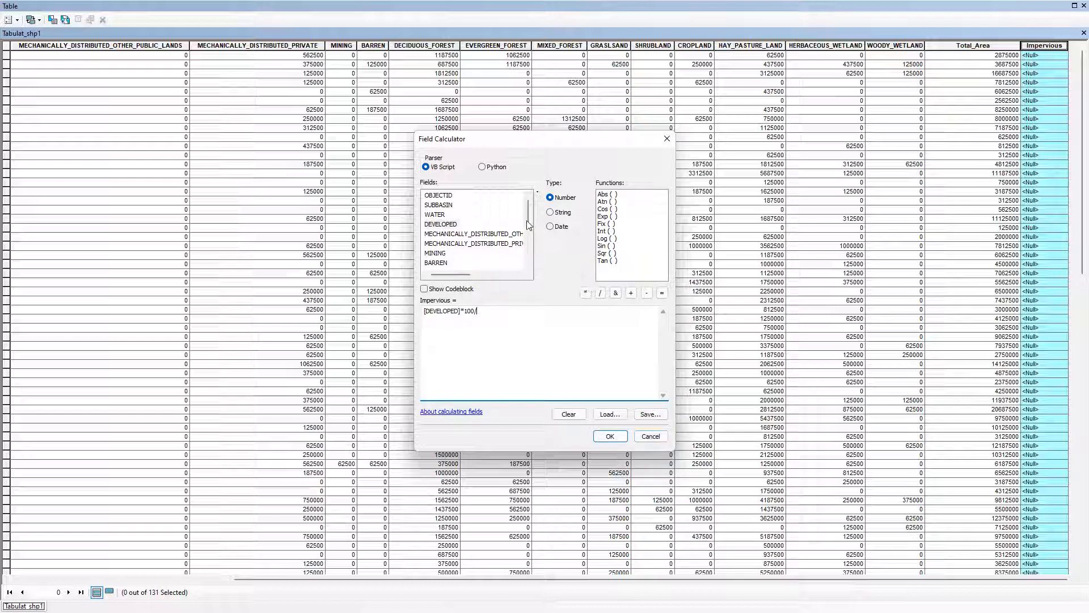
{"action": "left_click_drag", "start_coordinate": [528, 216], "coordinate": [529, 254]}
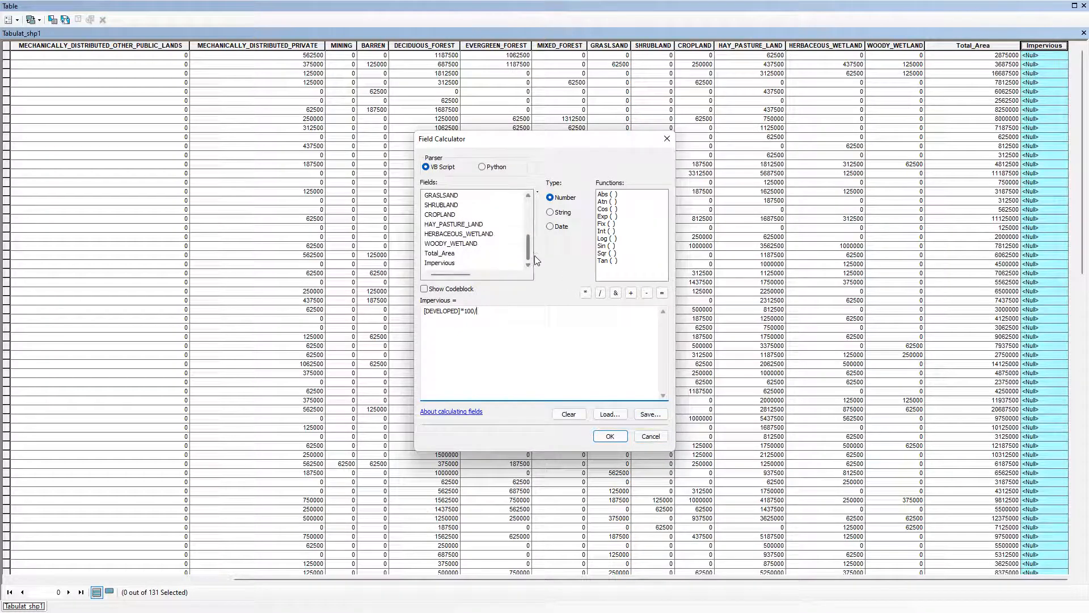
{"action": "double_click", "coordinate": [446, 255]}
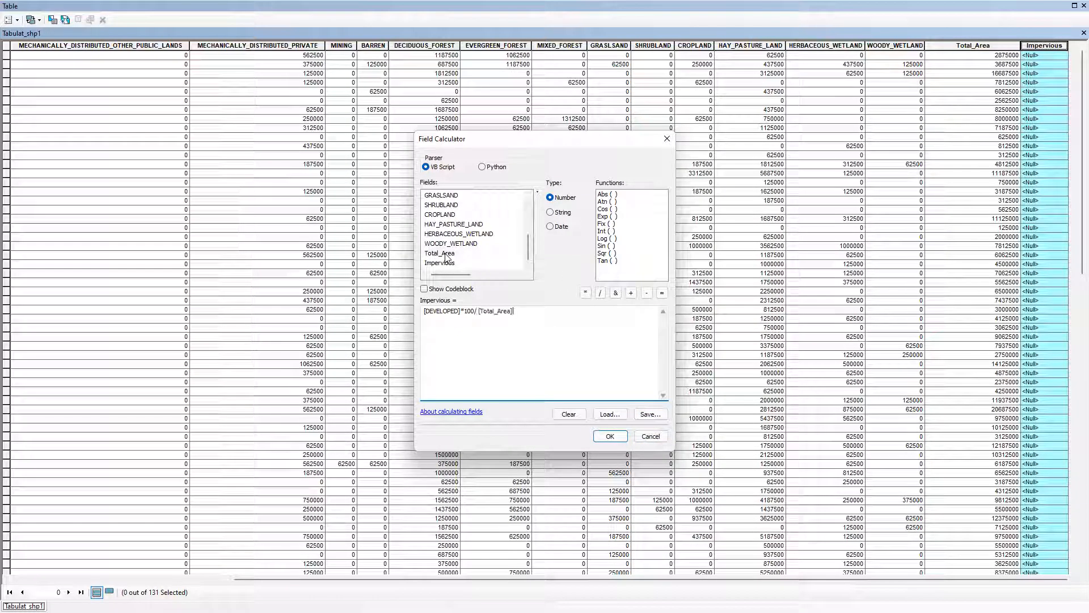
{"action": "left_click", "coordinate": [606, 437]}
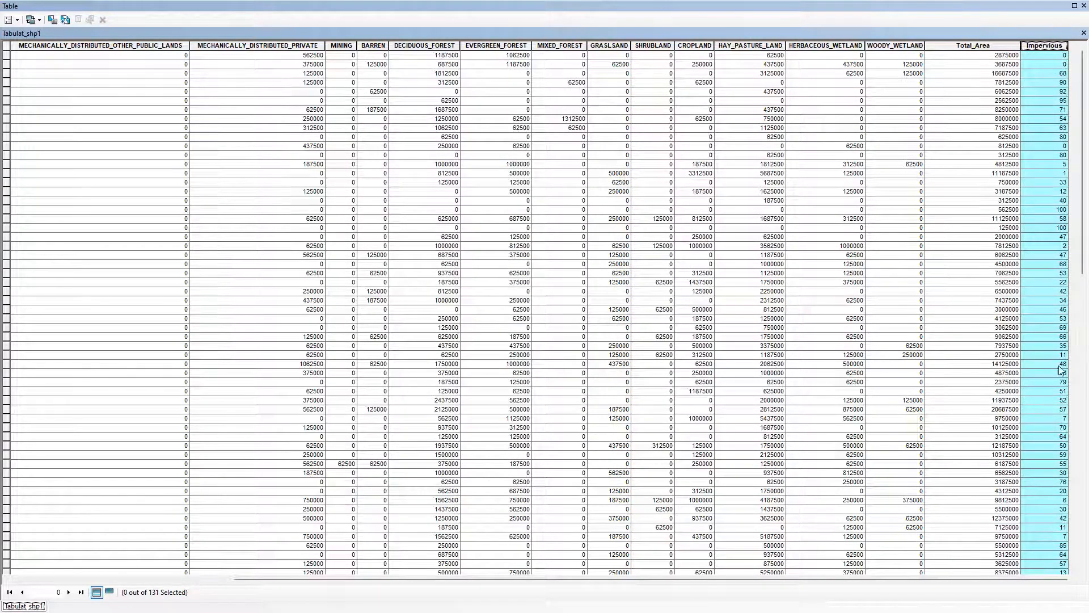
Review the Impervious values alongside their subbasins throughout the Tabulat_shp1 table and close the table window
{"action": "scroll", "coordinate": [1050, 398], "scroll_direction": "down", "scroll_amount": 20}
{"action": "scroll", "coordinate": [1044, 394], "scroll_direction": "up", "scroll_amount": 20}
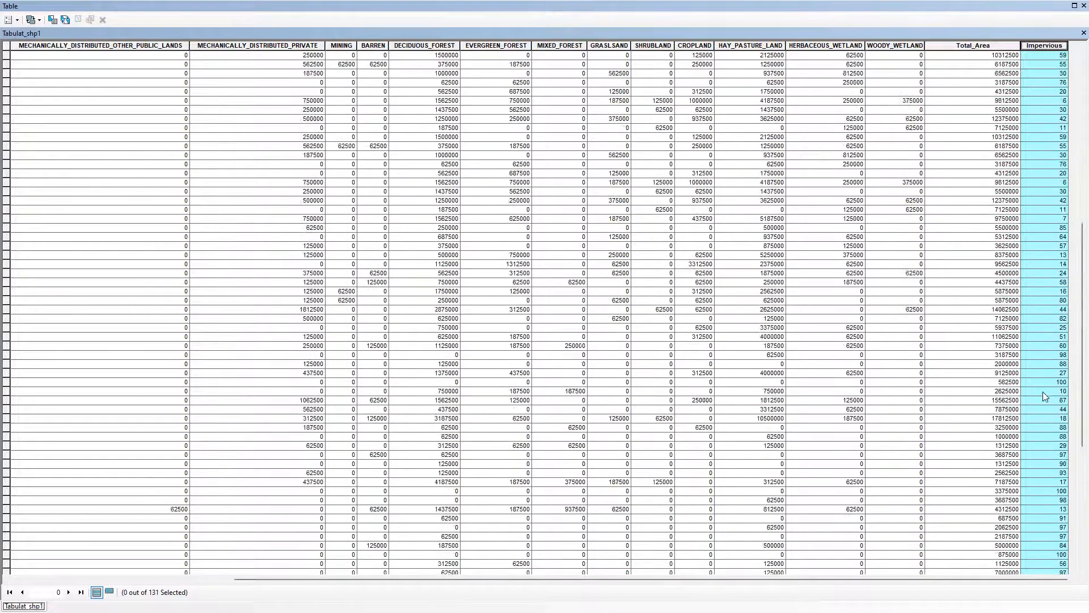
{"action": "left_click_drag", "start_coordinate": [541, 581], "coordinate": [39, 269]}
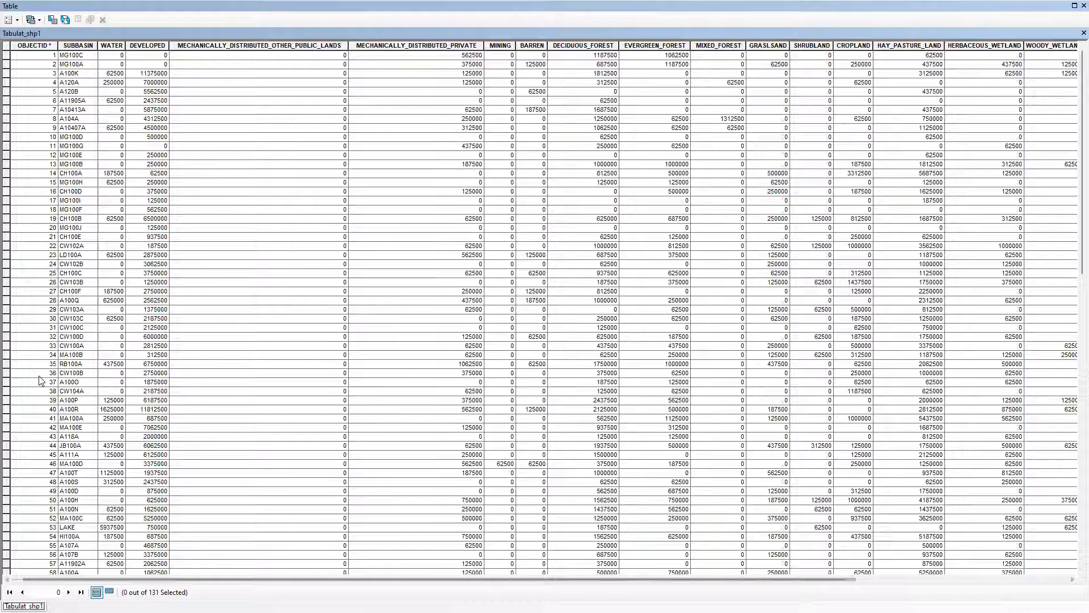
{"action": "left_click_drag", "start_coordinate": [329, 580], "coordinate": [543, 577]}
{"action": "left_click", "coordinate": [1046, 45]}
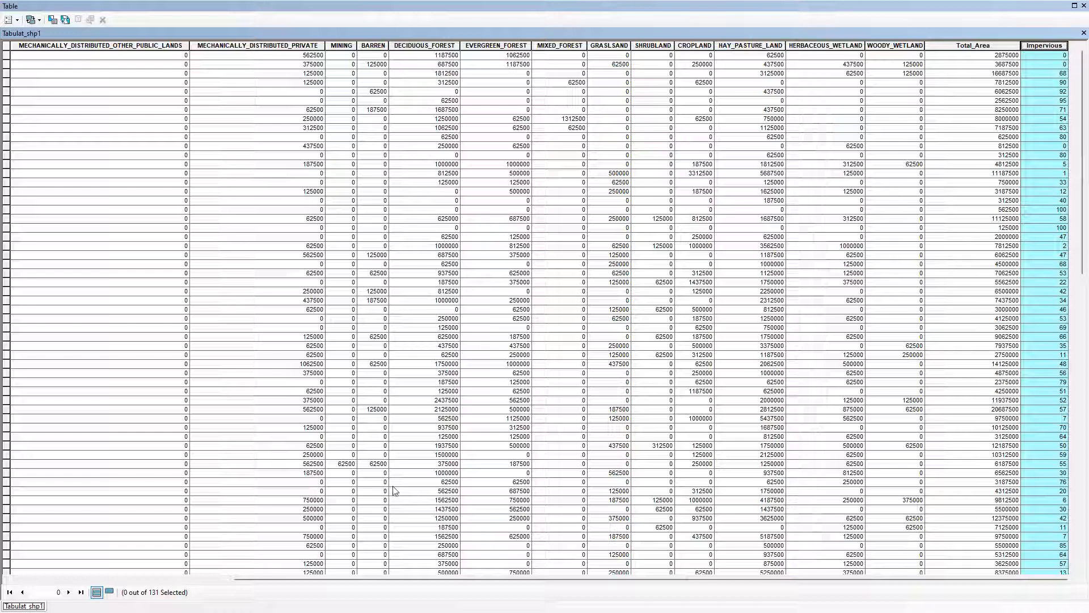
{"action": "left_click", "coordinate": [1084, 6]}
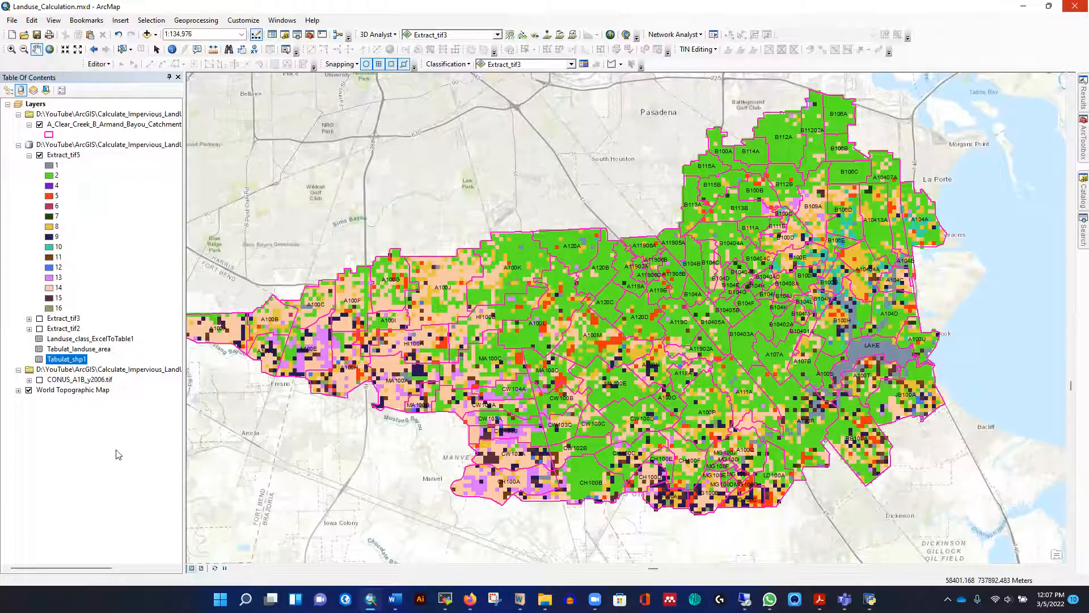
Reopen the Tabulat_shp1 attribute table for a brief check and close it again
{"action": "right_click", "coordinate": [76, 362]}
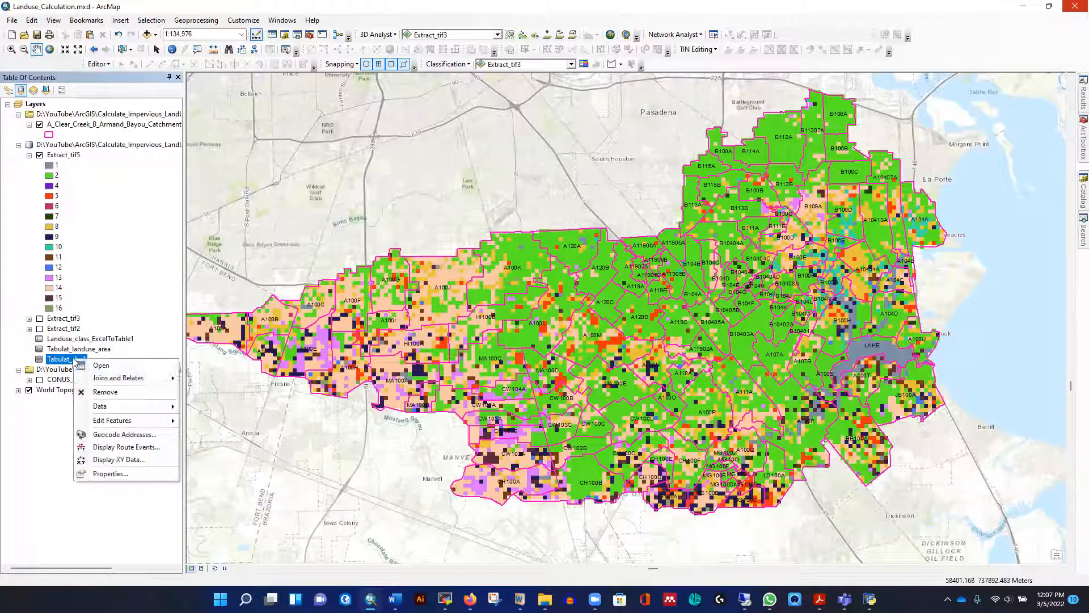
{"action": "left_click", "coordinate": [101, 367]}
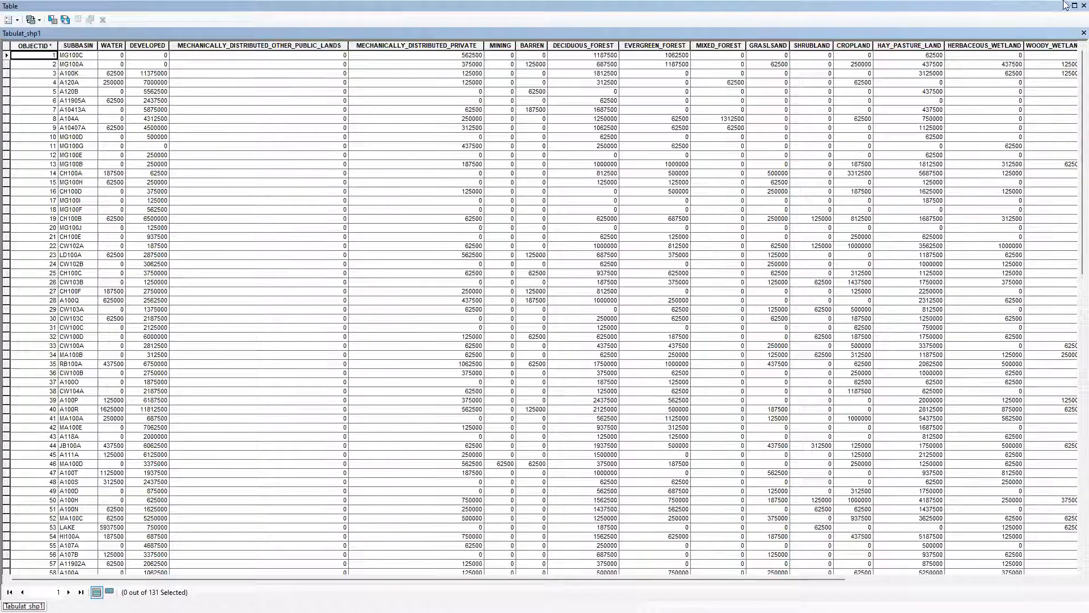
{"action": "left_click", "coordinate": [1082, 33]}
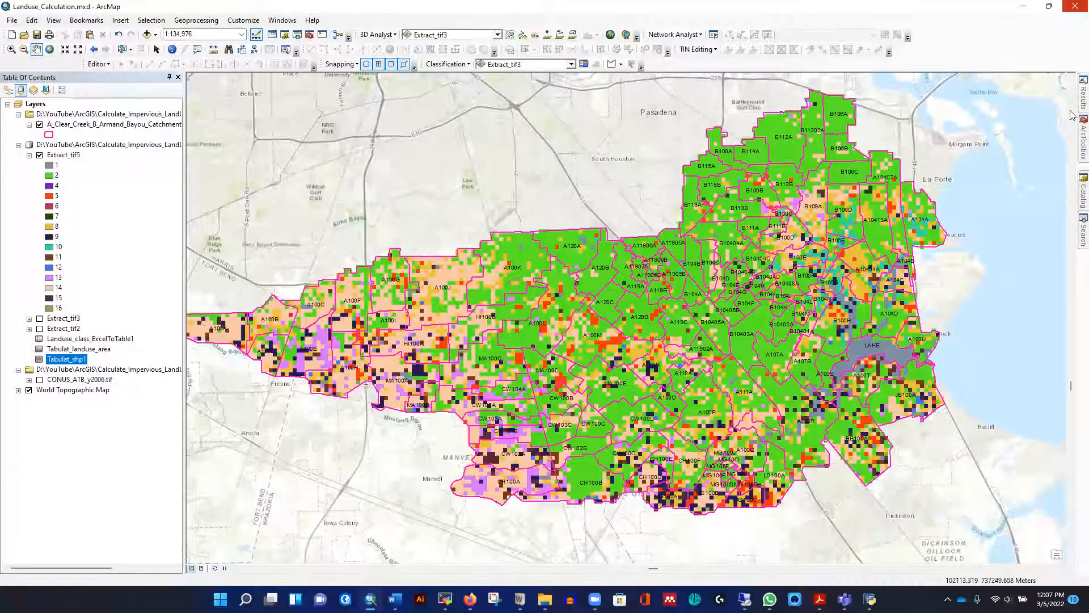
Export Tabulat_shp1 with the Table To Excel conversion tool, keeping the default output file Tabulat_shp1_TableToExcel in the scratch folder
{"action": "left_click", "coordinate": [1083, 142]}
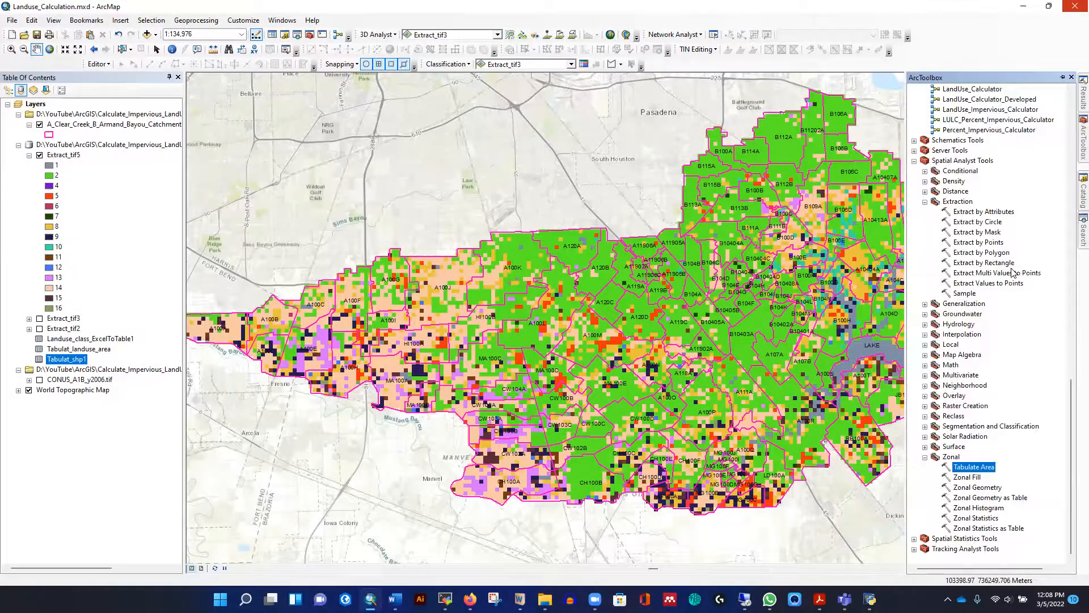
{"action": "scroll", "coordinate": [1016, 271], "scroll_direction": "up", "scroll_amount": 15}
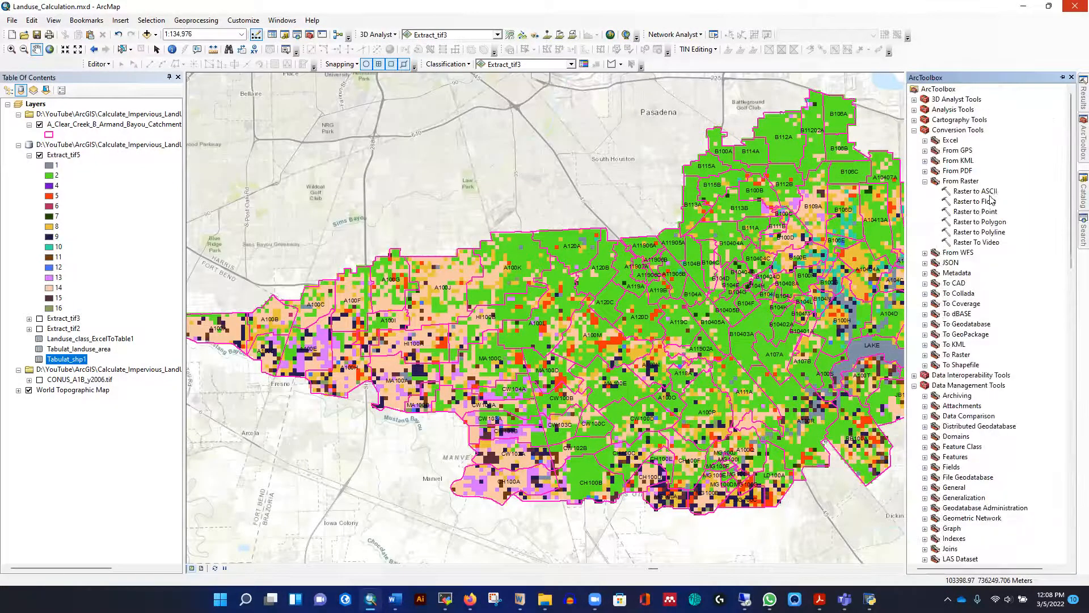
{"action": "left_click", "coordinate": [925, 140]}
{"action": "double_click", "coordinate": [975, 161]}
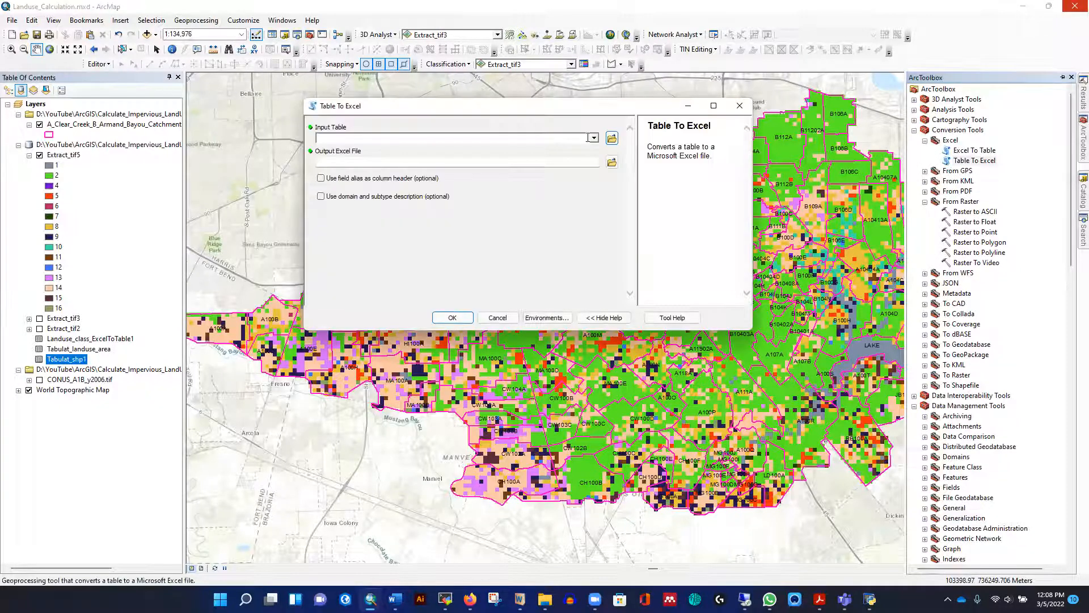
{"action": "left_click", "coordinate": [594, 138]}
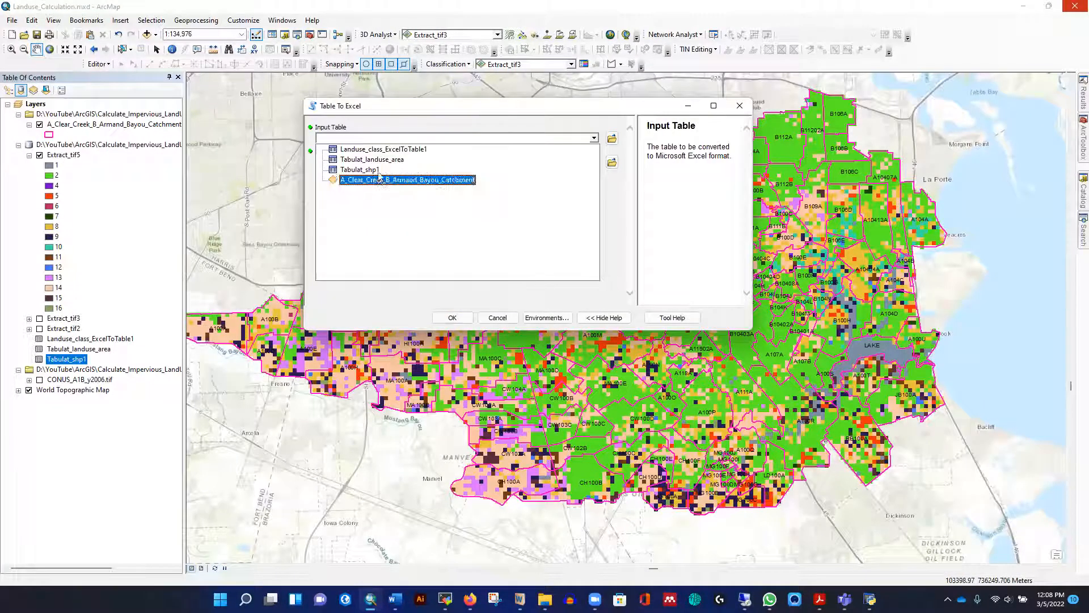
{"action": "left_click", "coordinate": [358, 168]}
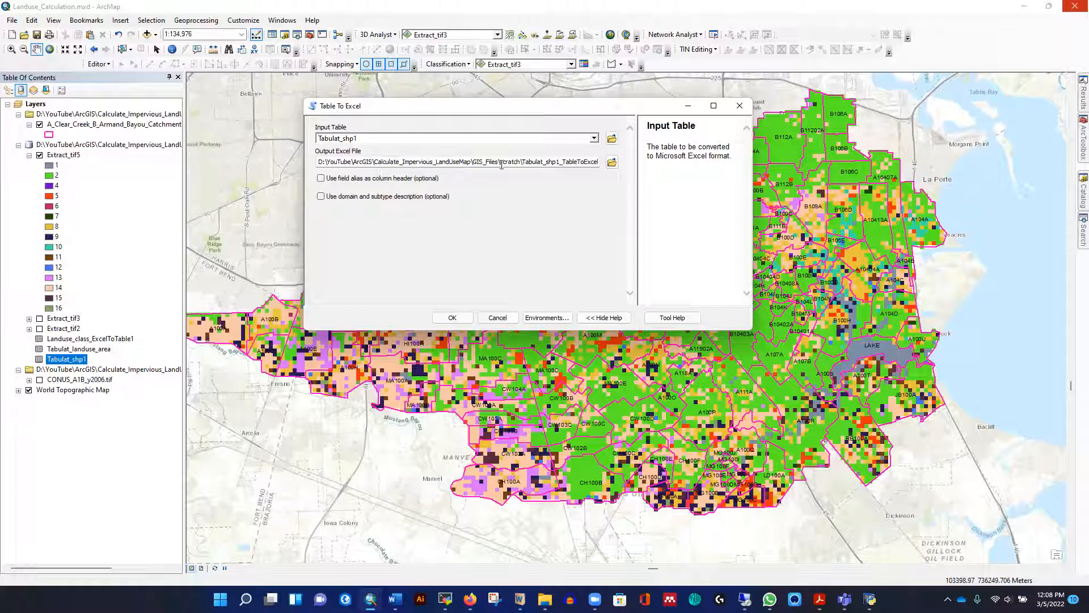
{"action": "left_click", "coordinate": [452, 317]}
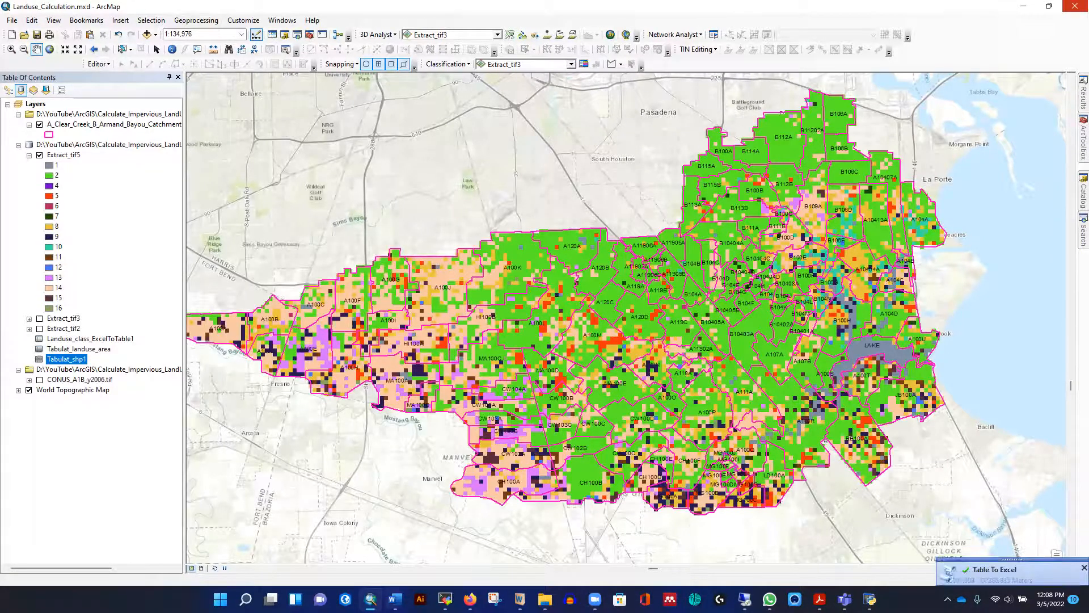
Switch to File Explorer and open Tabulat_shp1_TableToExcel.xls from the scratch folder inside Calculate_Impervious_LandUseMap's GIS_Files folder
{"action": "left_click", "coordinate": [544, 599]}
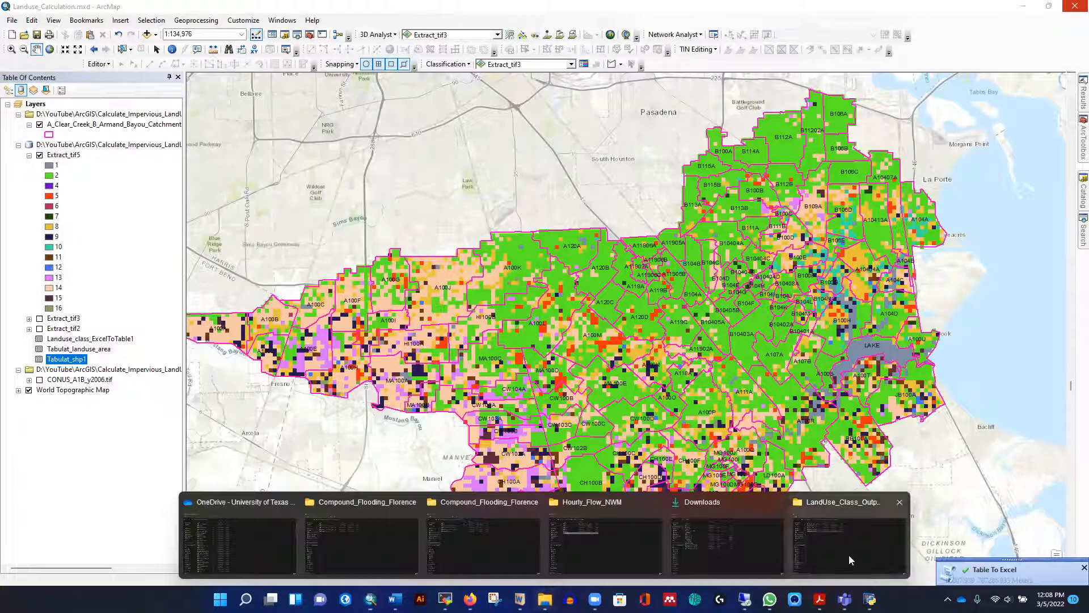
{"action": "left_click", "coordinate": [849, 554]}
{"action": "left_click", "coordinate": [65, 58]}
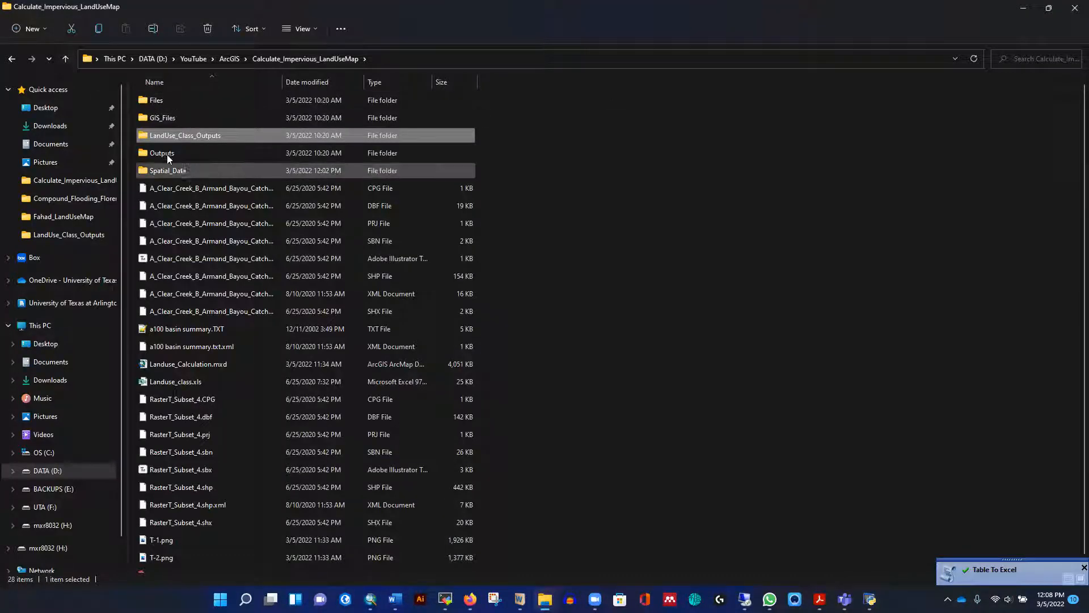
{"action": "scroll", "coordinate": [238, 268], "scroll_direction": "down", "scroll_amount": 1}
{"action": "scroll", "coordinate": [237, 255], "scroll_direction": "up", "scroll_amount": 1}
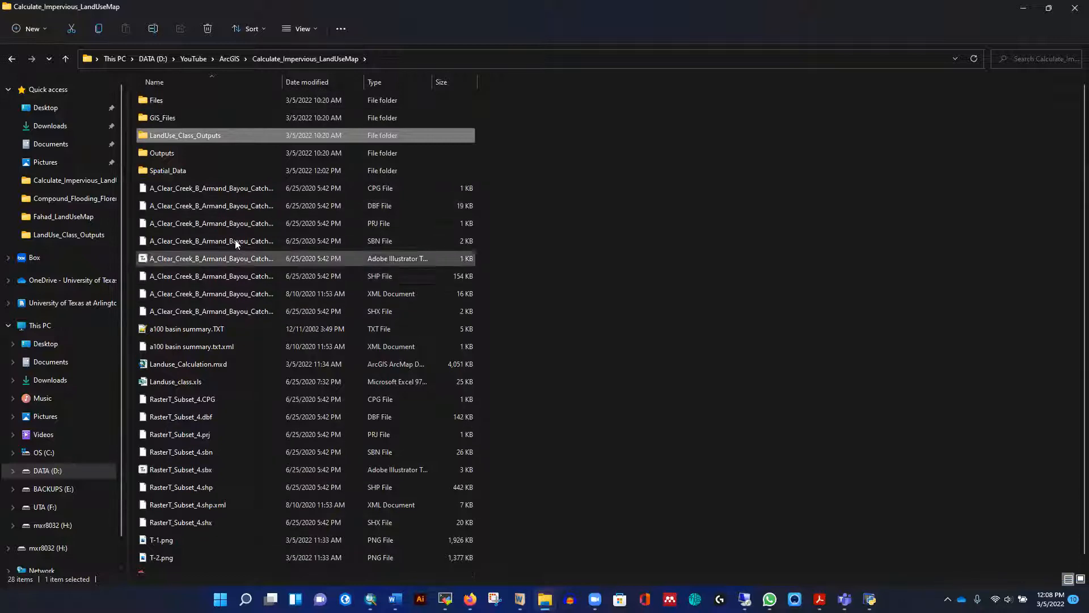
{"action": "left_click", "coordinate": [233, 59]}
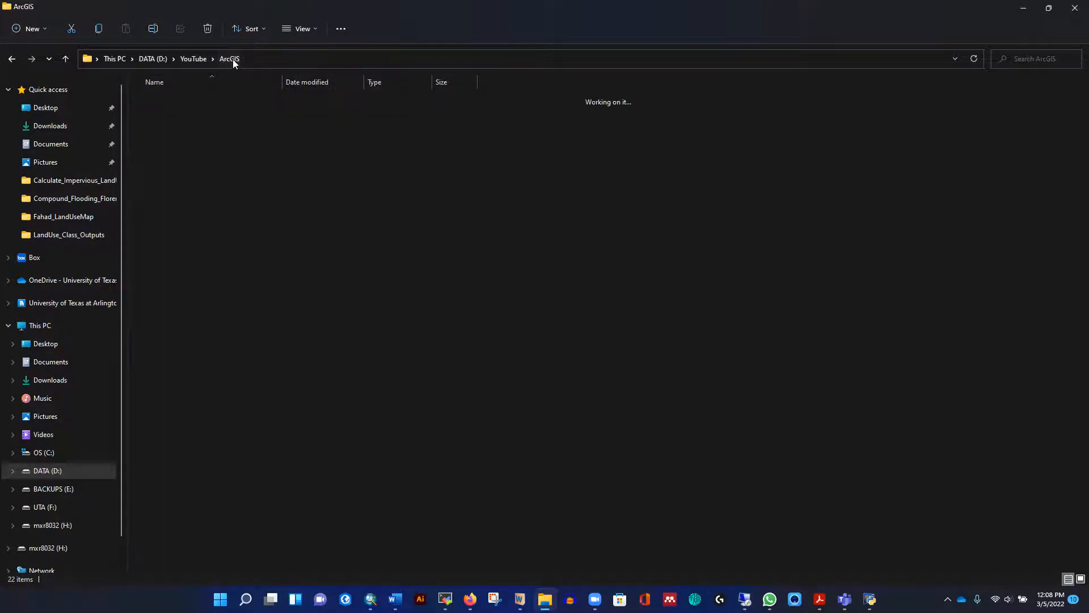
{"action": "double_click", "coordinate": [220, 117]}
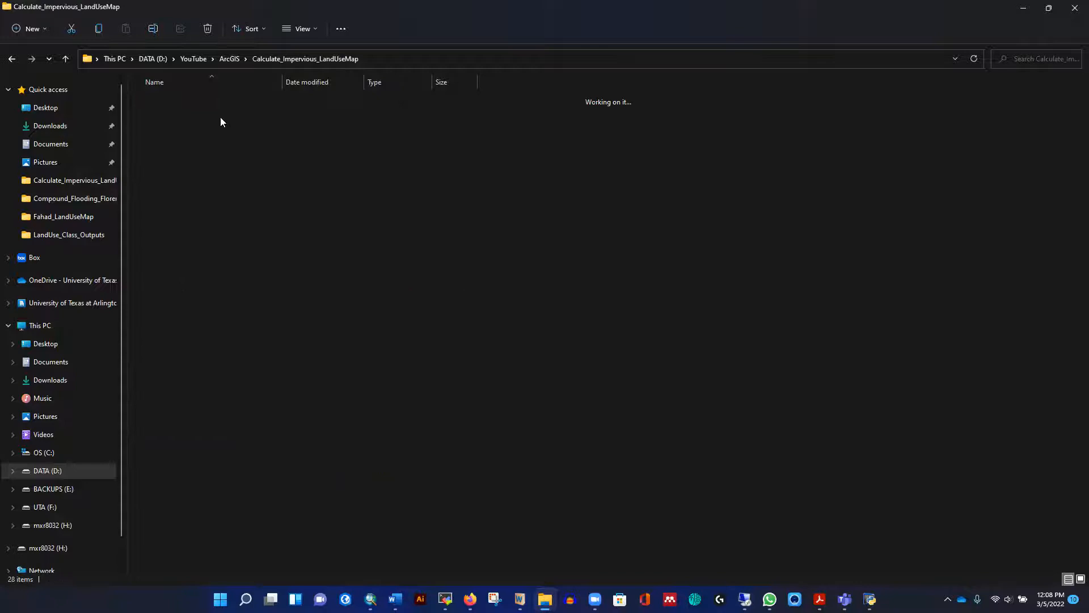
{"action": "double_click", "coordinate": [175, 118]}
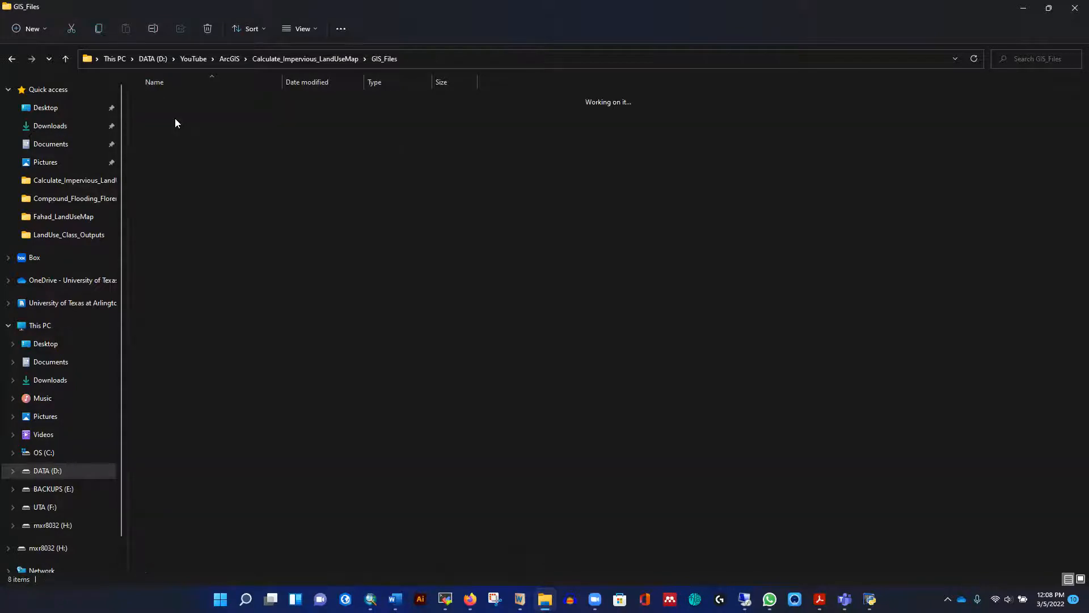
{"action": "double_click", "coordinate": [164, 115]}
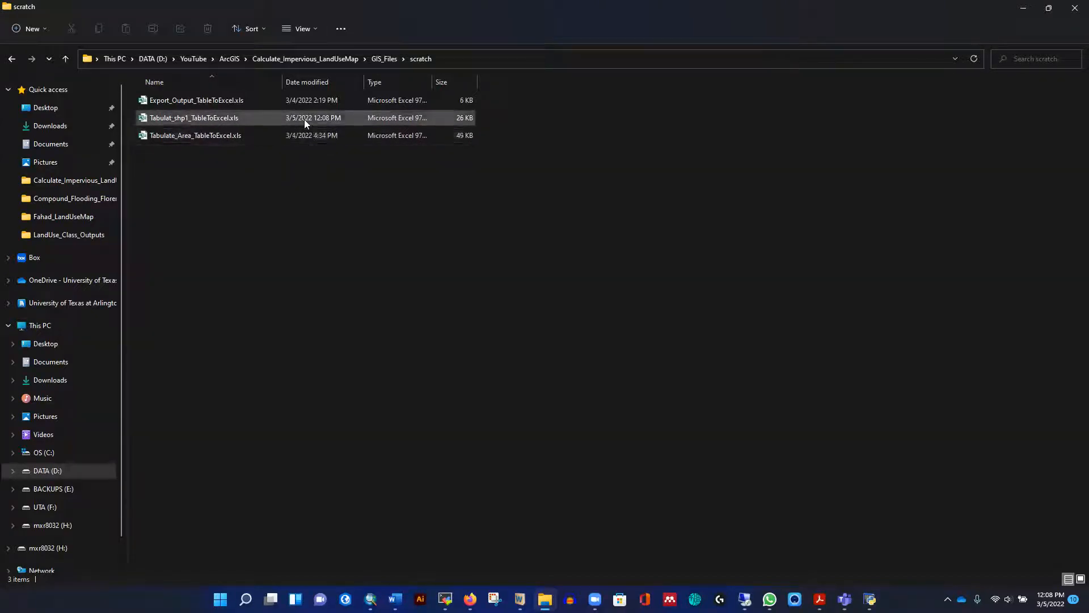
{"action": "double_click", "coordinate": [169, 120]}
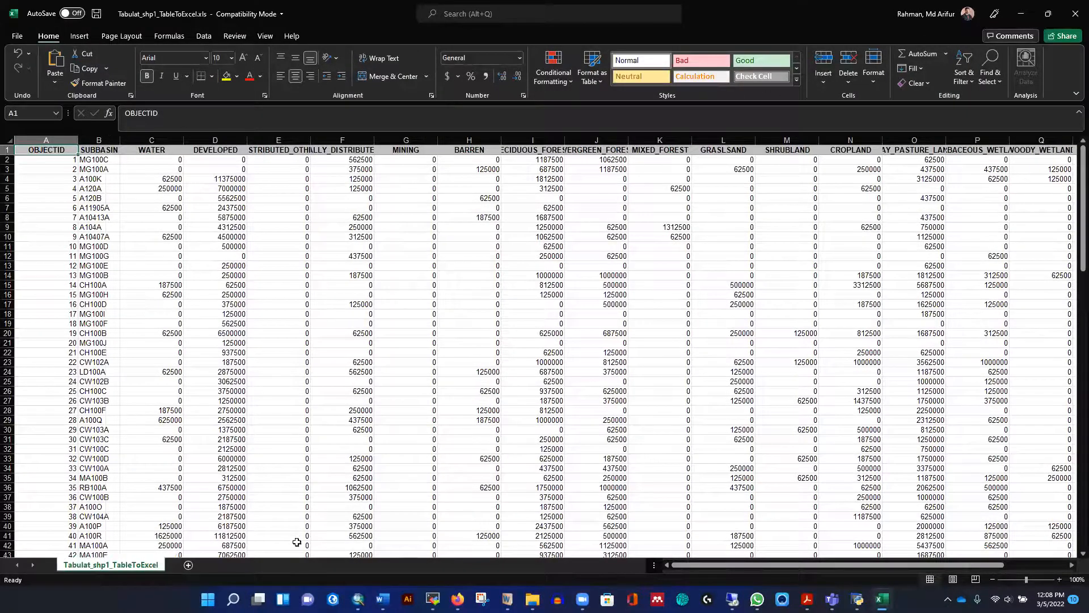
Examine the Total_Area and Impervious columns of the exported spreadsheet down to the last subbasin row
{"action": "left_click_drag", "start_coordinate": [680, 565], "coordinate": [755, 565]}
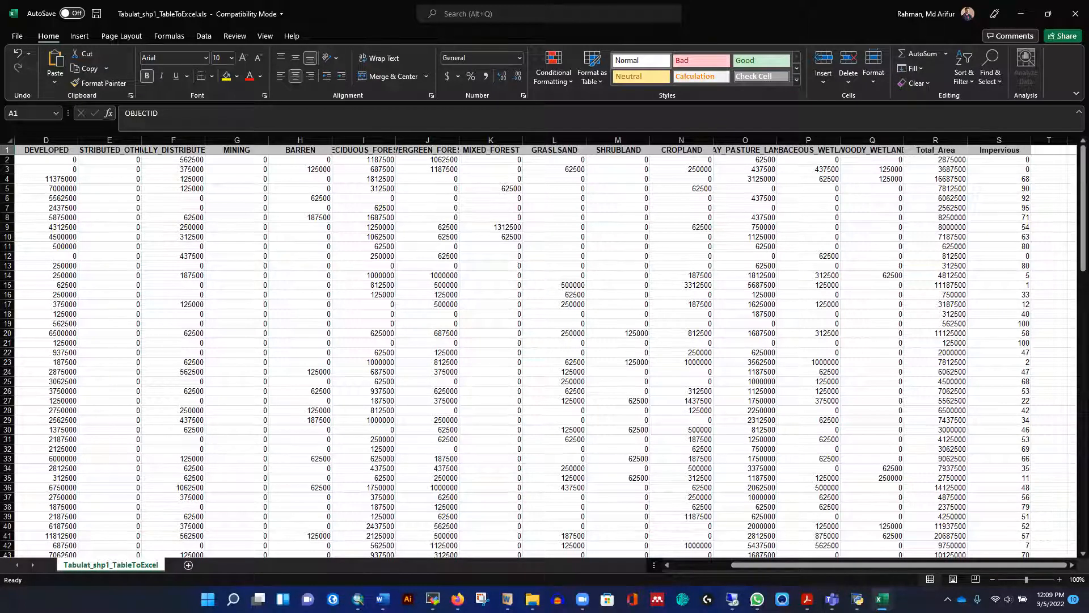
{"action": "left_click", "coordinate": [1005, 168]}
{"action": "left_click", "coordinate": [1007, 228]}
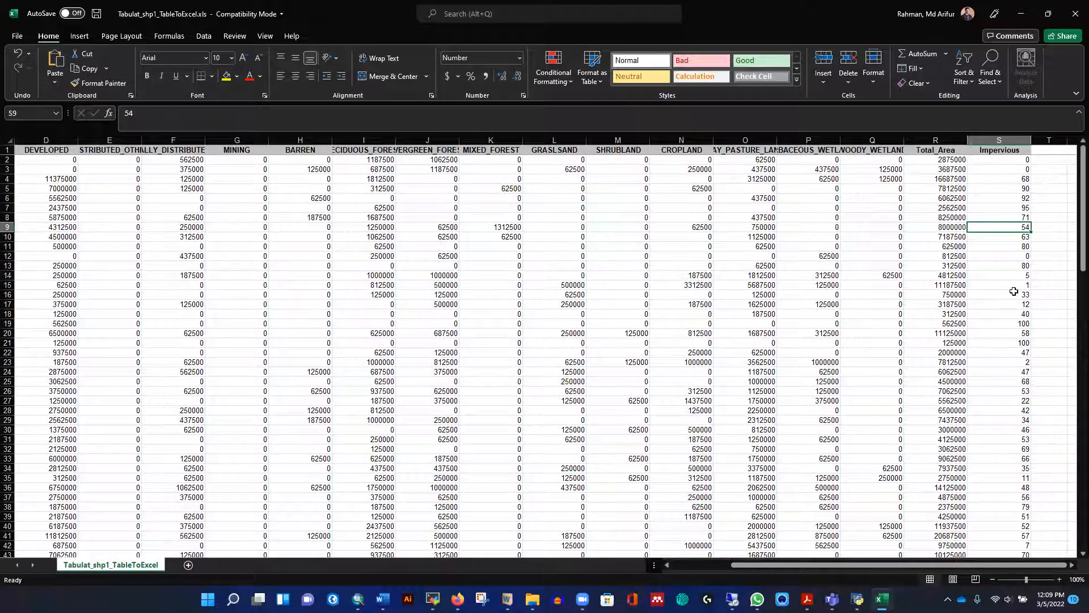
{"action": "scroll", "coordinate": [1010, 335], "scroll_direction": "down", "scroll_amount": 17}
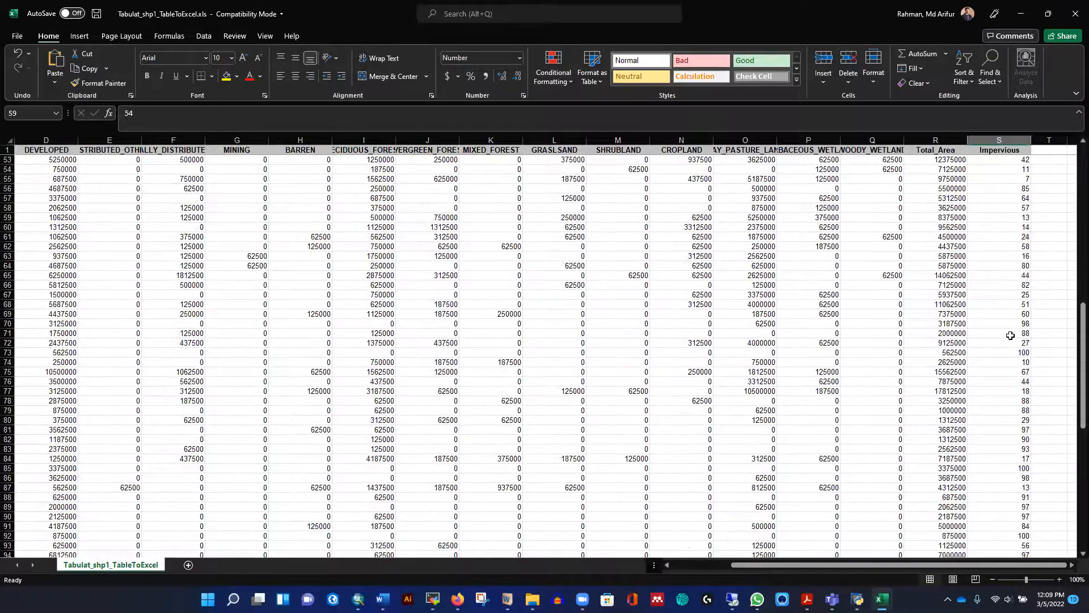
{"action": "scroll", "coordinate": [1011, 335], "scroll_direction": "down", "scroll_amount": 14}
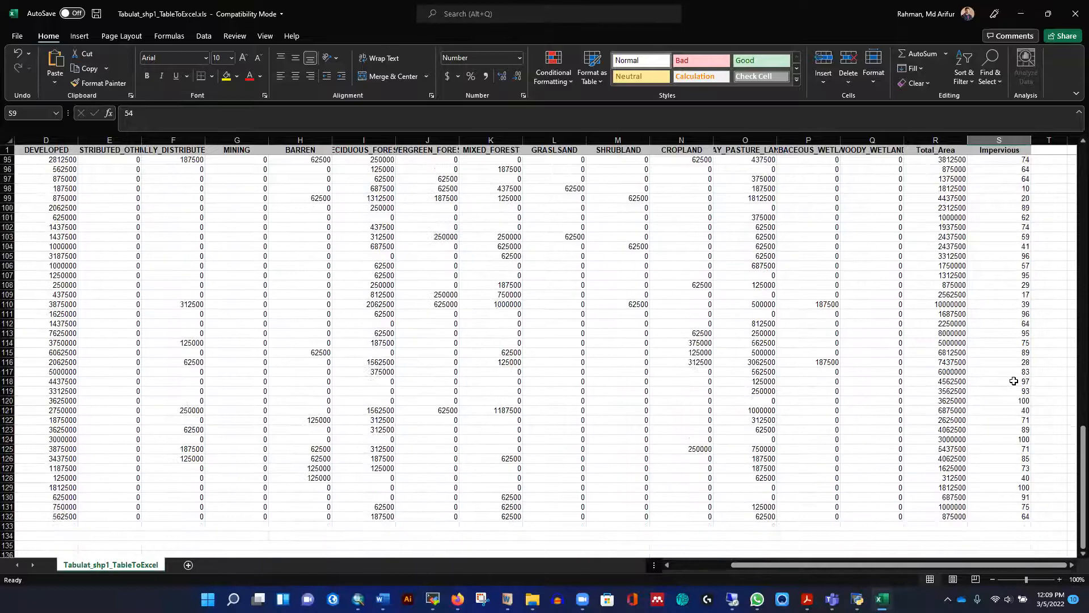
Review the Impervious column back up to the first subbasin rows and close the Tabulat_shp1_TableToExcel.xls workbook
{"action": "scroll", "coordinate": [1013, 379], "scroll_direction": "up", "scroll_amount": 20}
{"action": "left_click", "coordinate": [1013, 179]}
{"action": "left_click", "coordinate": [1013, 229]}
{"action": "scroll", "coordinate": [1001, 255], "scroll_direction": "down", "scroll_amount": 15}
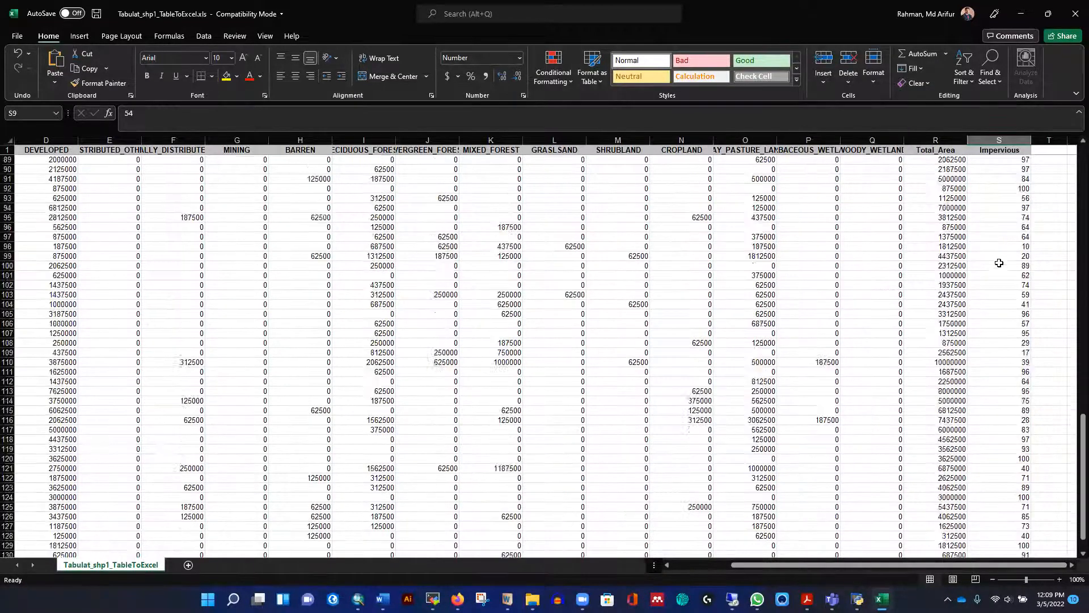
{"action": "scroll", "coordinate": [883, 250], "scroll_direction": "up", "scroll_amount": 15}
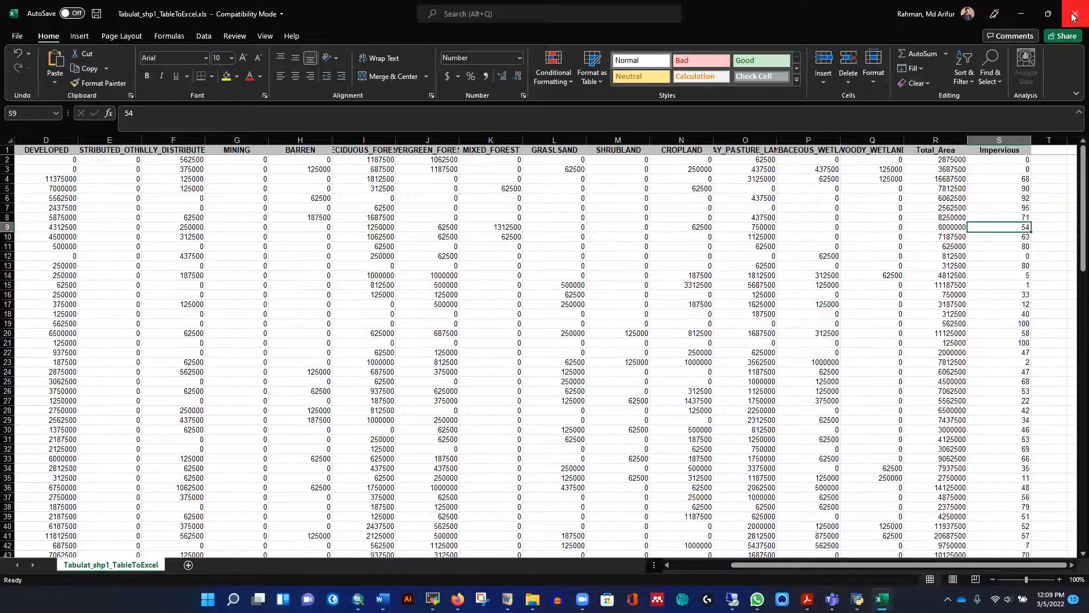
{"action": "left_click", "coordinate": [1075, 13]}
{"action": "left_click", "coordinate": [543, 311]}
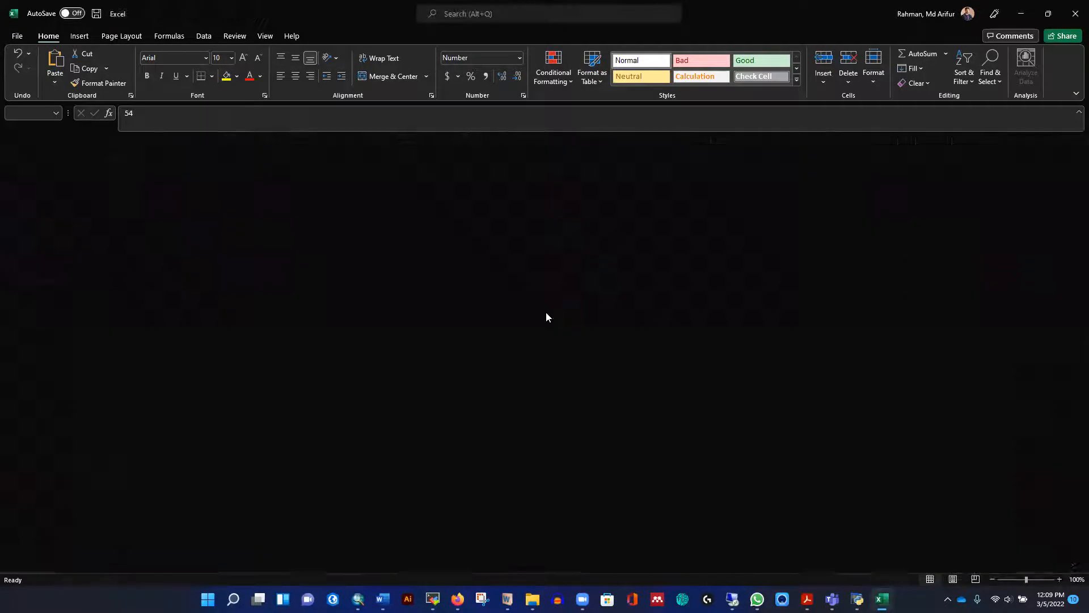
{"action": "left_click", "coordinate": [405, 568]}
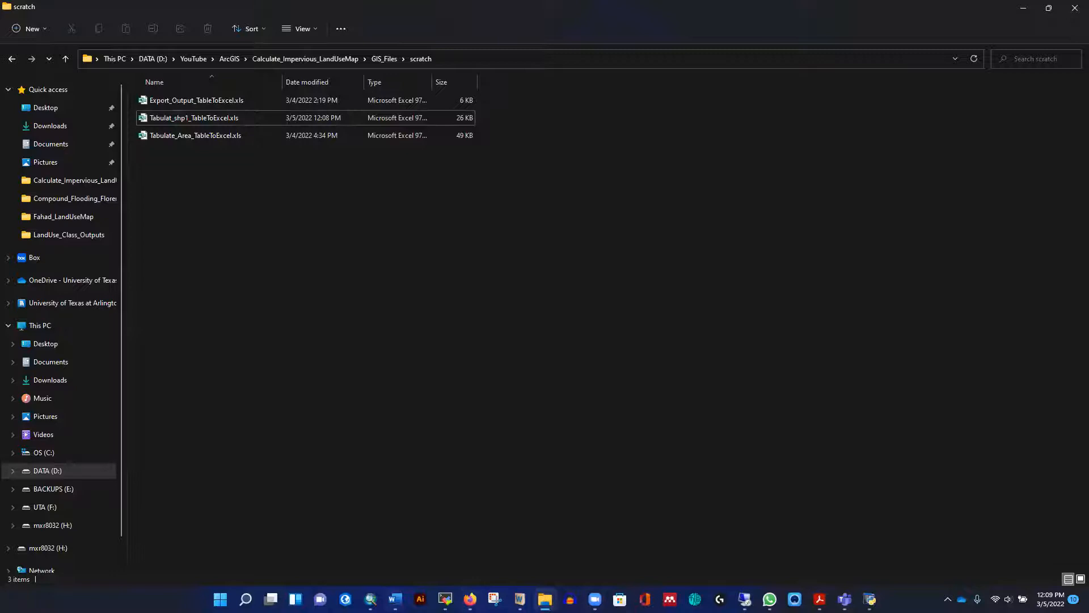
Switch to ArcMap, turn on the CONUS_A1B_y2006.tif land-use raster and zoom to that layer's full extent
{"action": "left_click", "coordinate": [370, 599]}
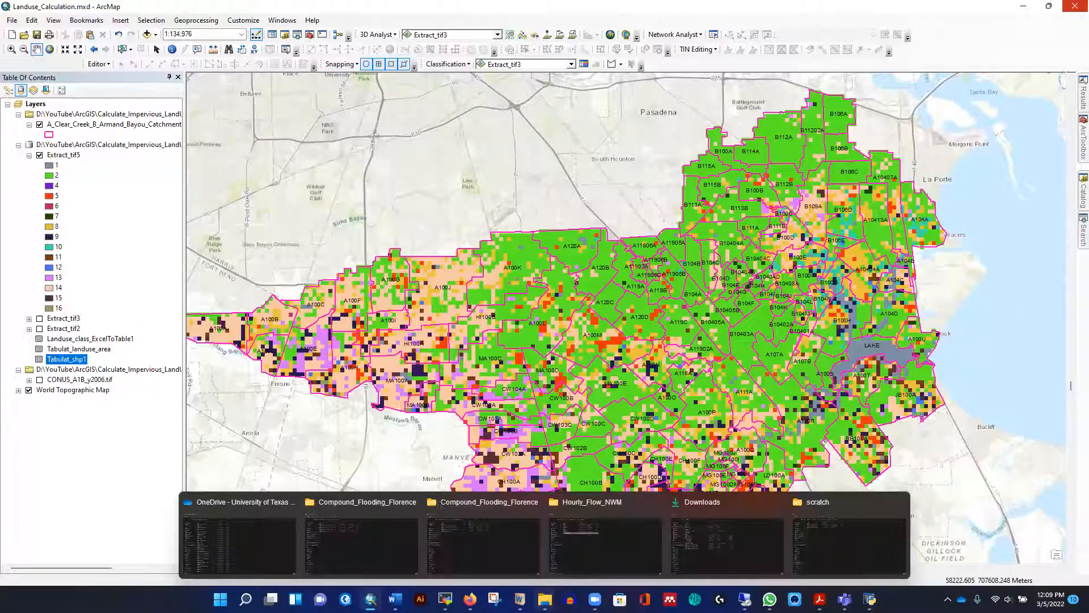
{"action": "left_click", "coordinate": [40, 380]}
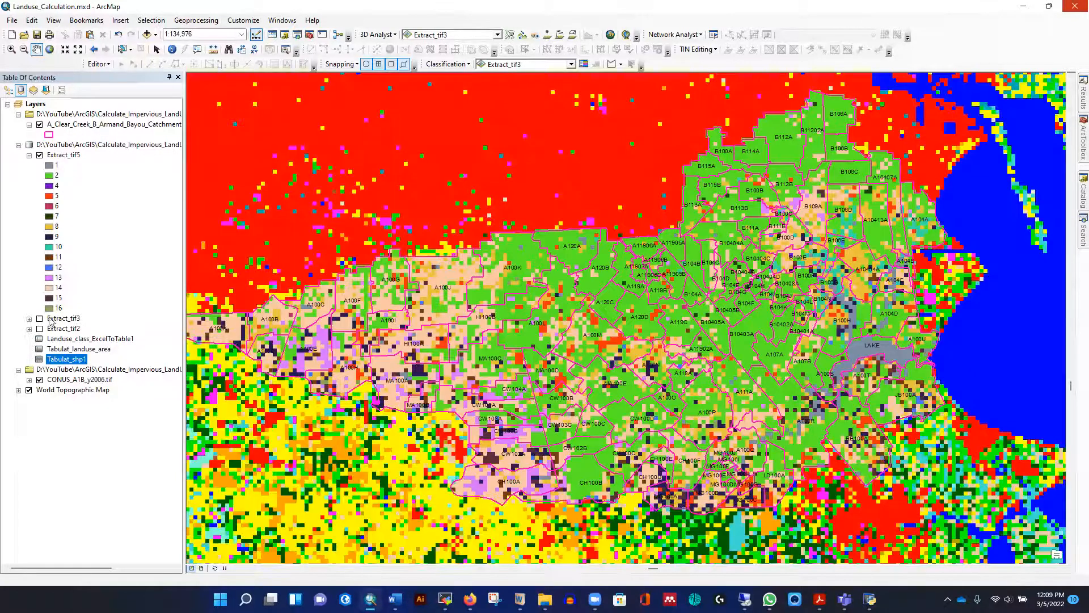
{"action": "right_click", "coordinate": [62, 380]}
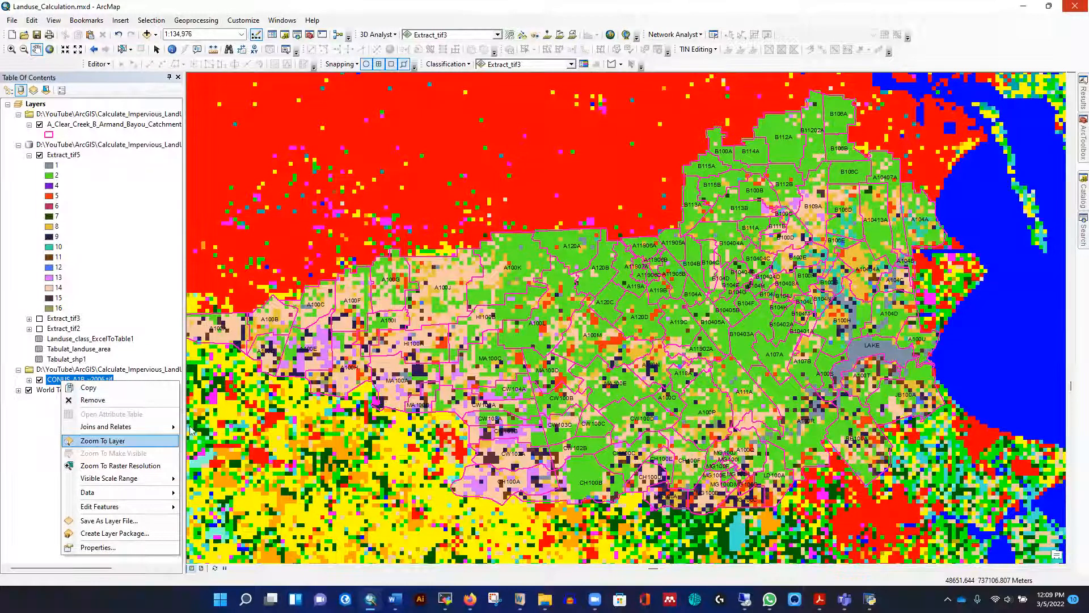
{"action": "left_click", "coordinate": [103, 441]}
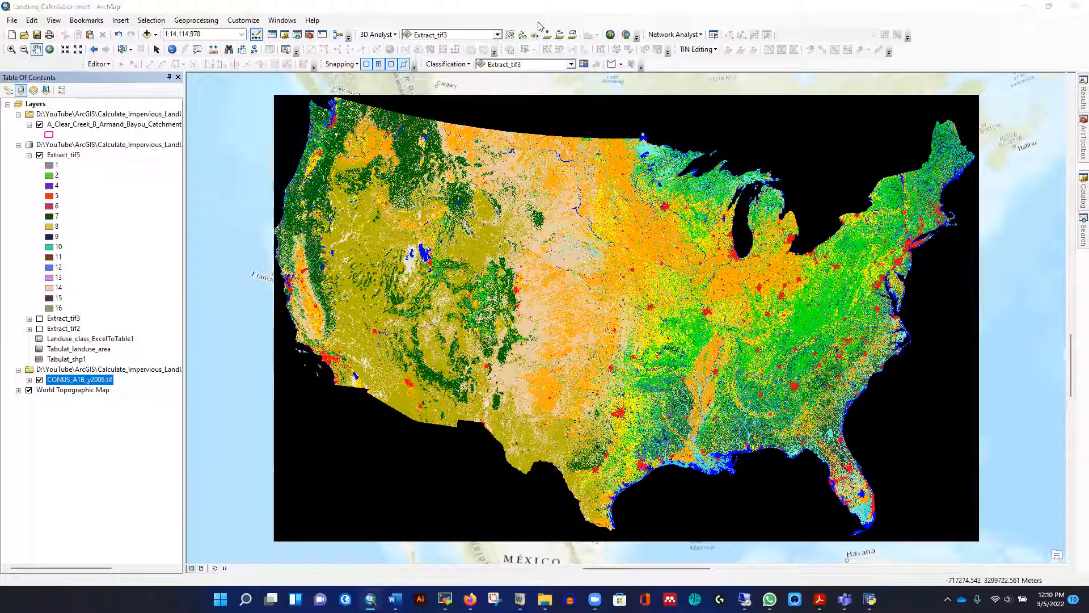
{"action": "left_click", "coordinate": [789, 10]}
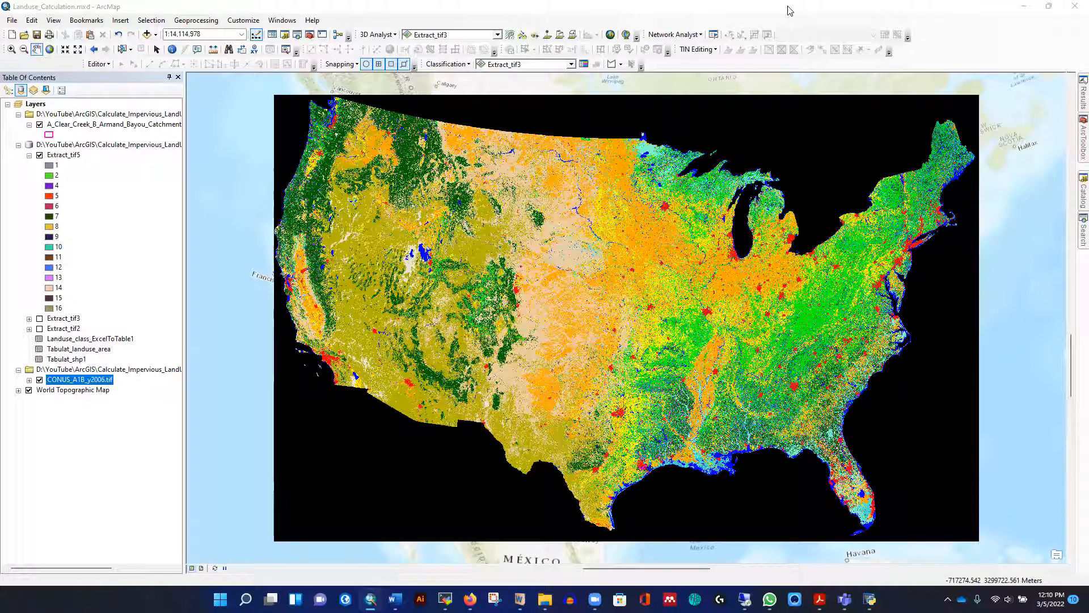